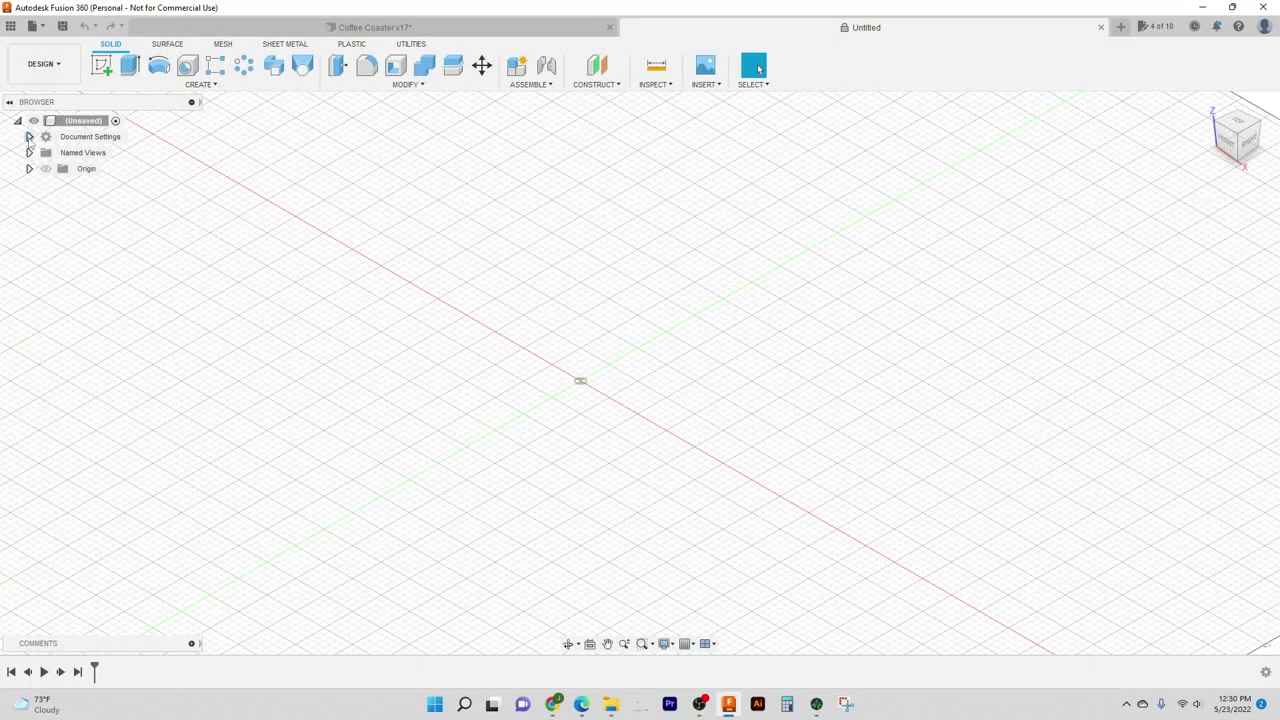
Step: Check the Unit Type in Document Settings and cancel, keeping the design in inches
left_click(29, 137)
mouse_move(90, 160)
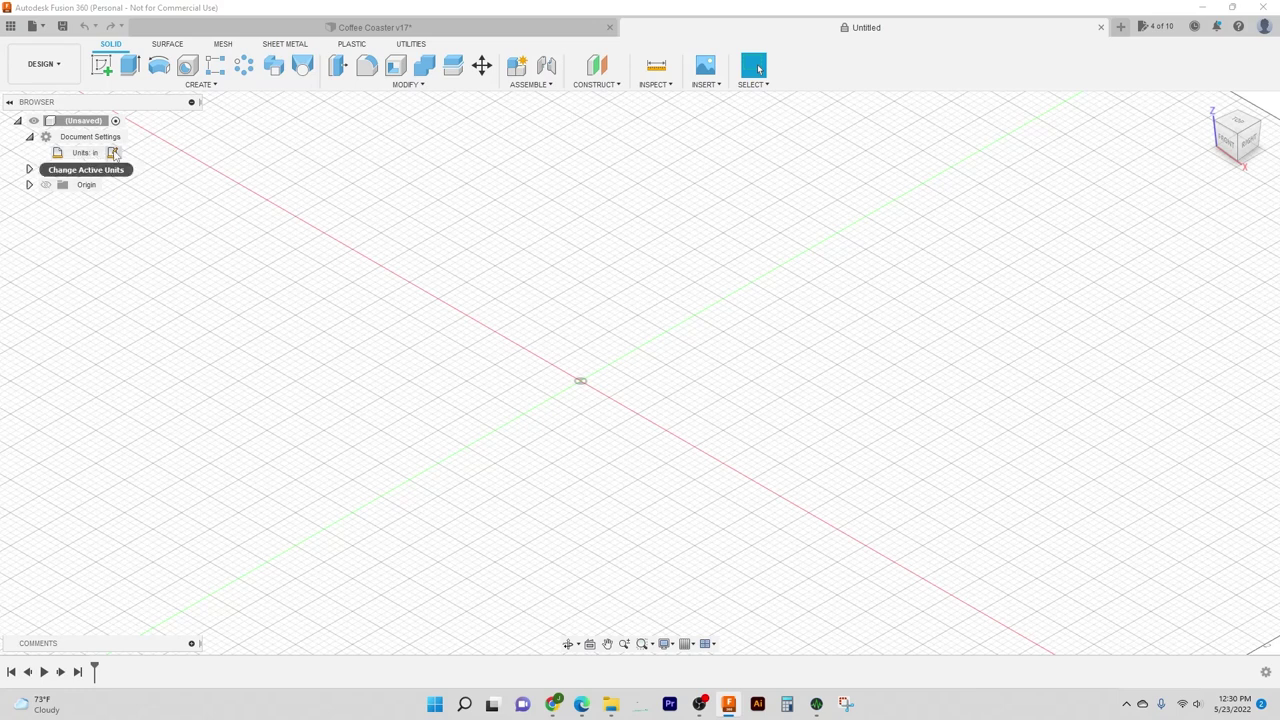
left_click(112, 153)
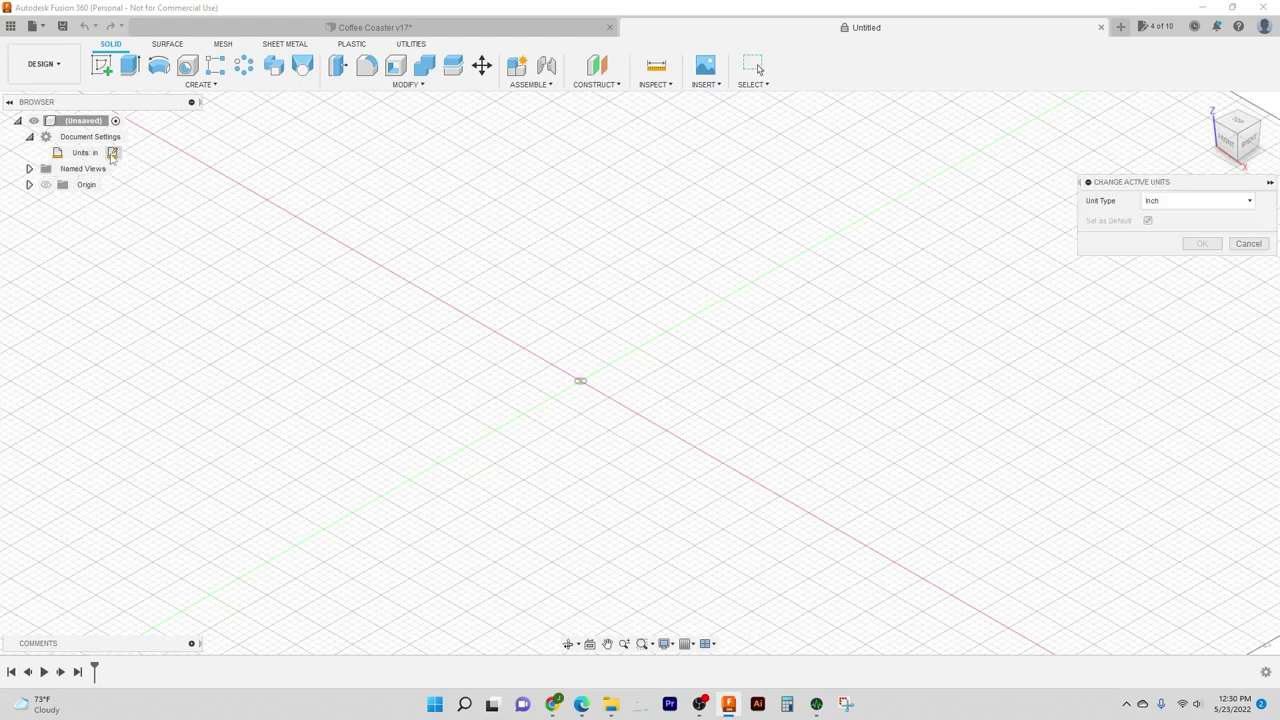
left_click(1179, 204)
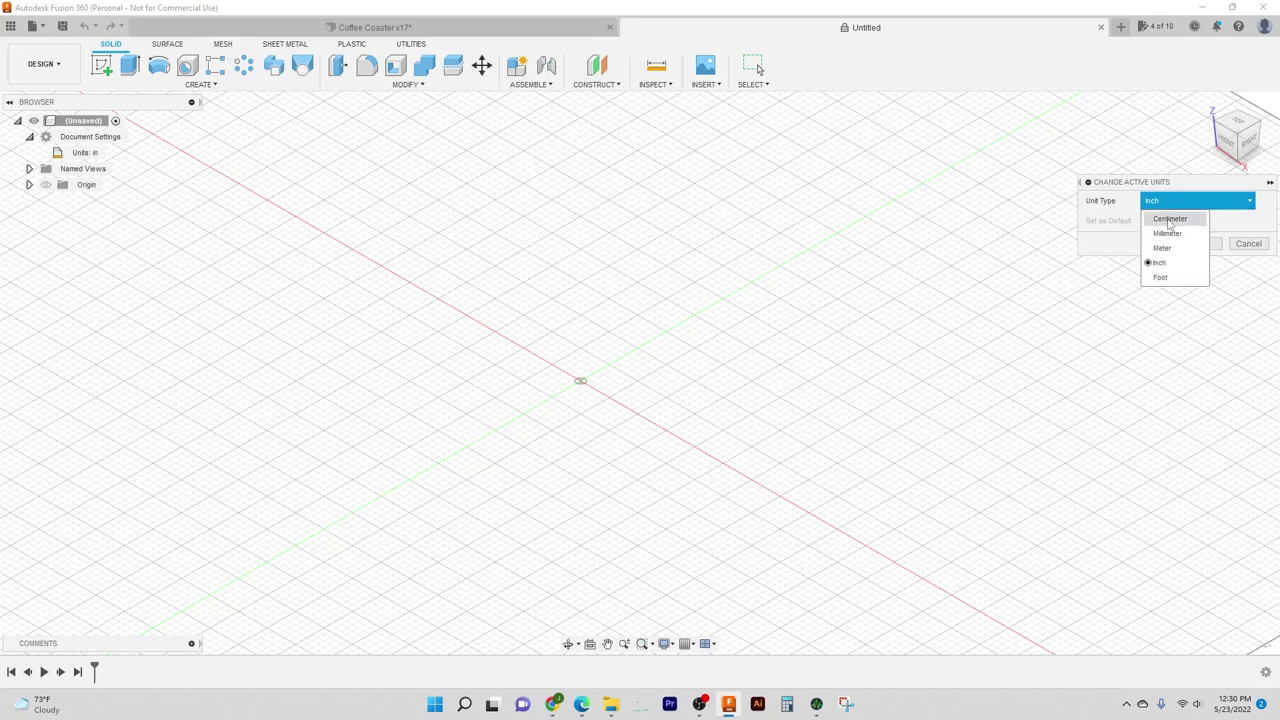
left_click(1220, 238)
left_click(1247, 246)
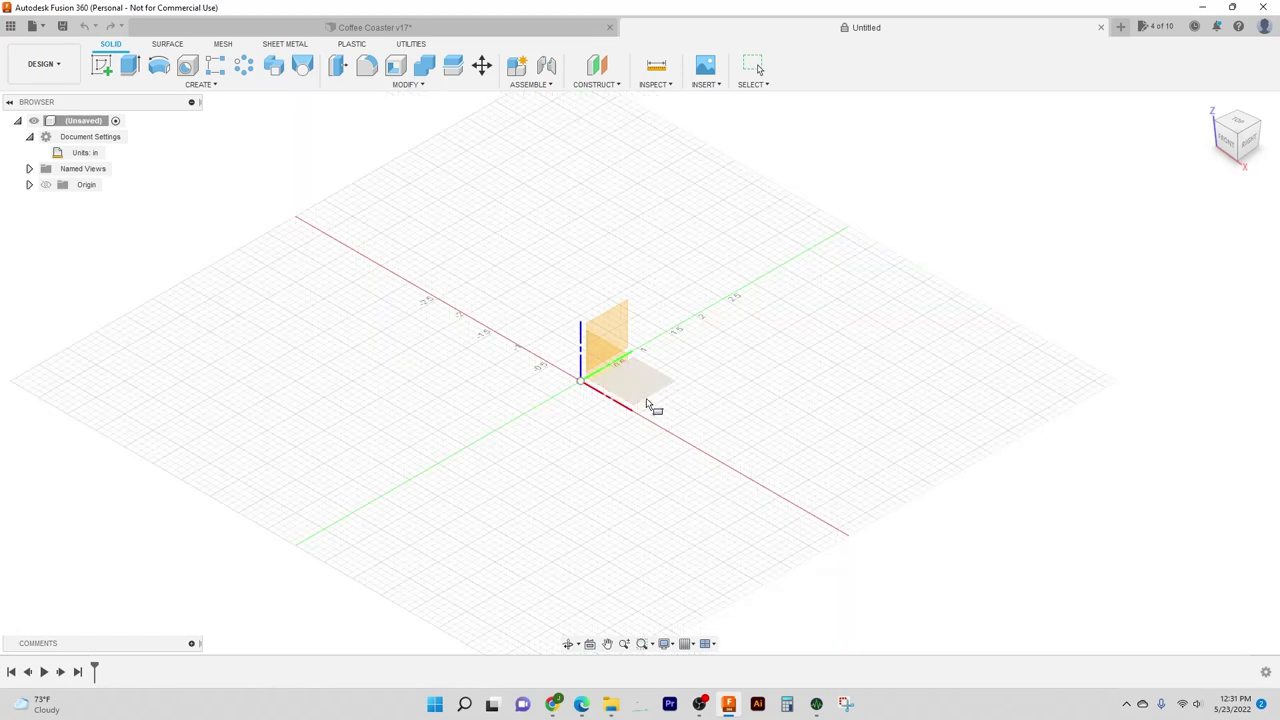
Step: Sketch on the XY ground plane, abandoning an unfinished rectangle so the sketch stays empty
left_click(663, 400)
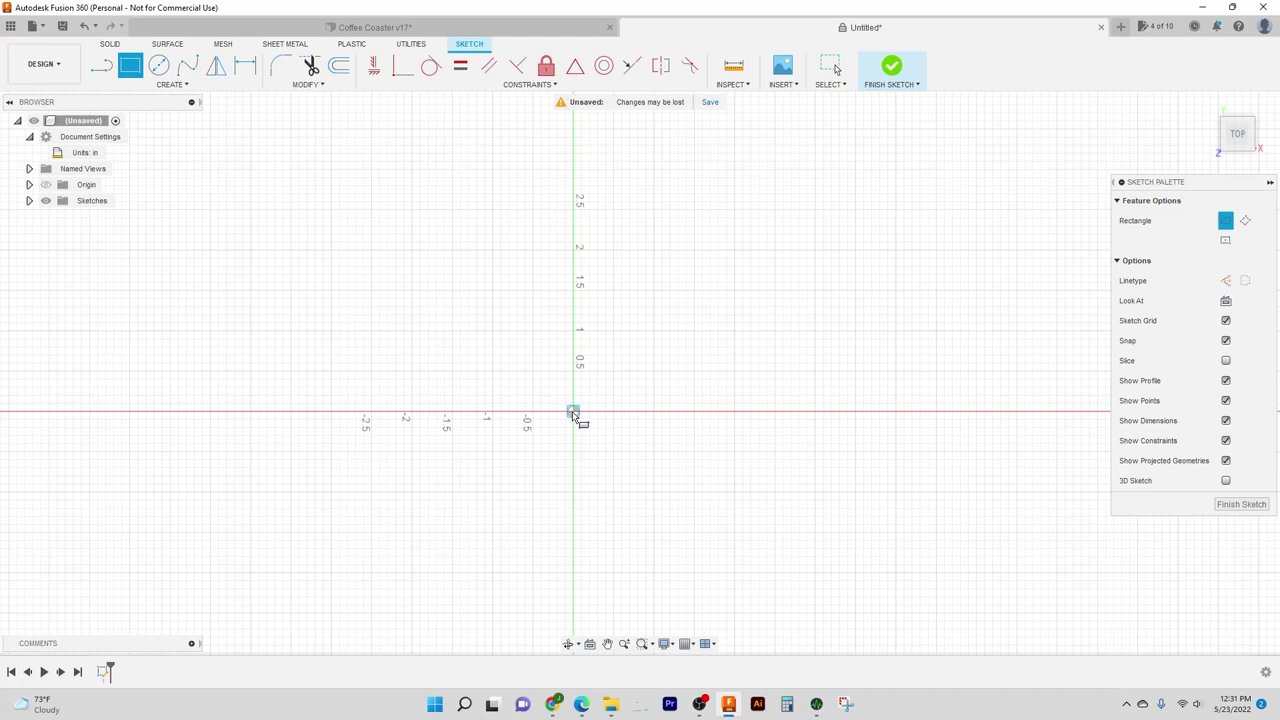
left_click(573, 414)
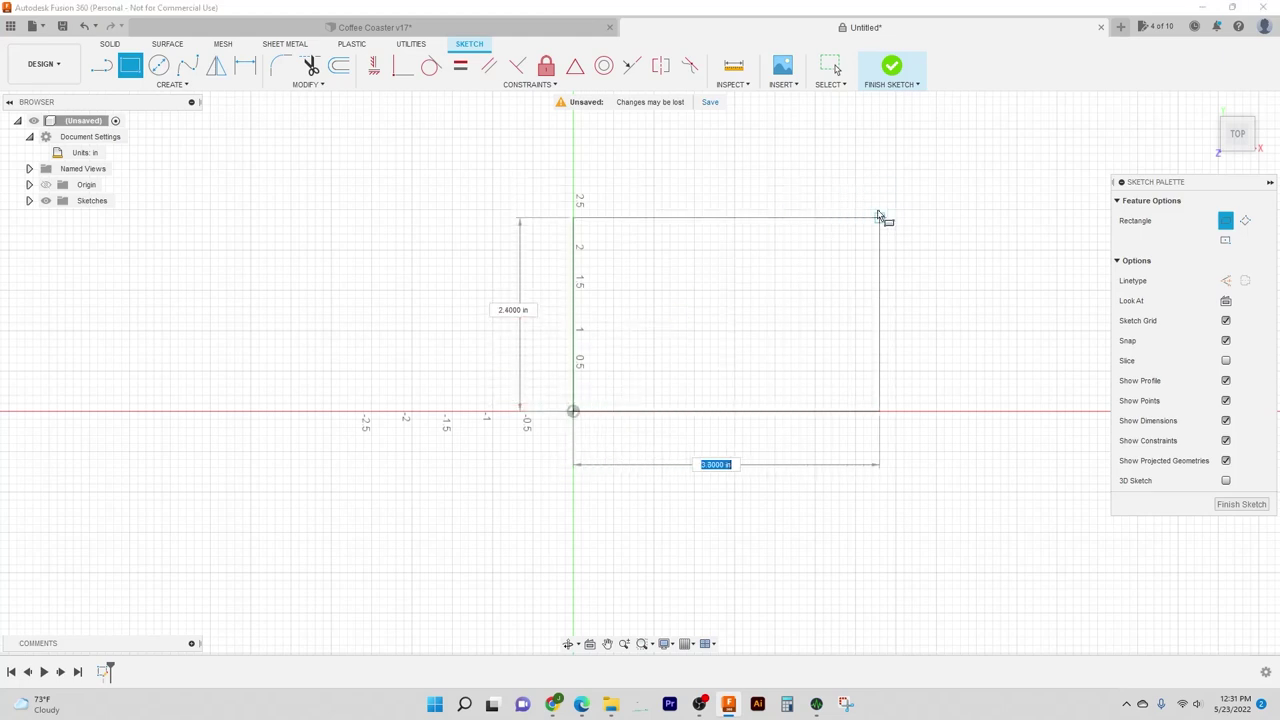
mouse_move(883, 204)
middle_mouse_down()
mouse_move(856, 234)
mouse_move(786, 257)
middle_mouse_up()
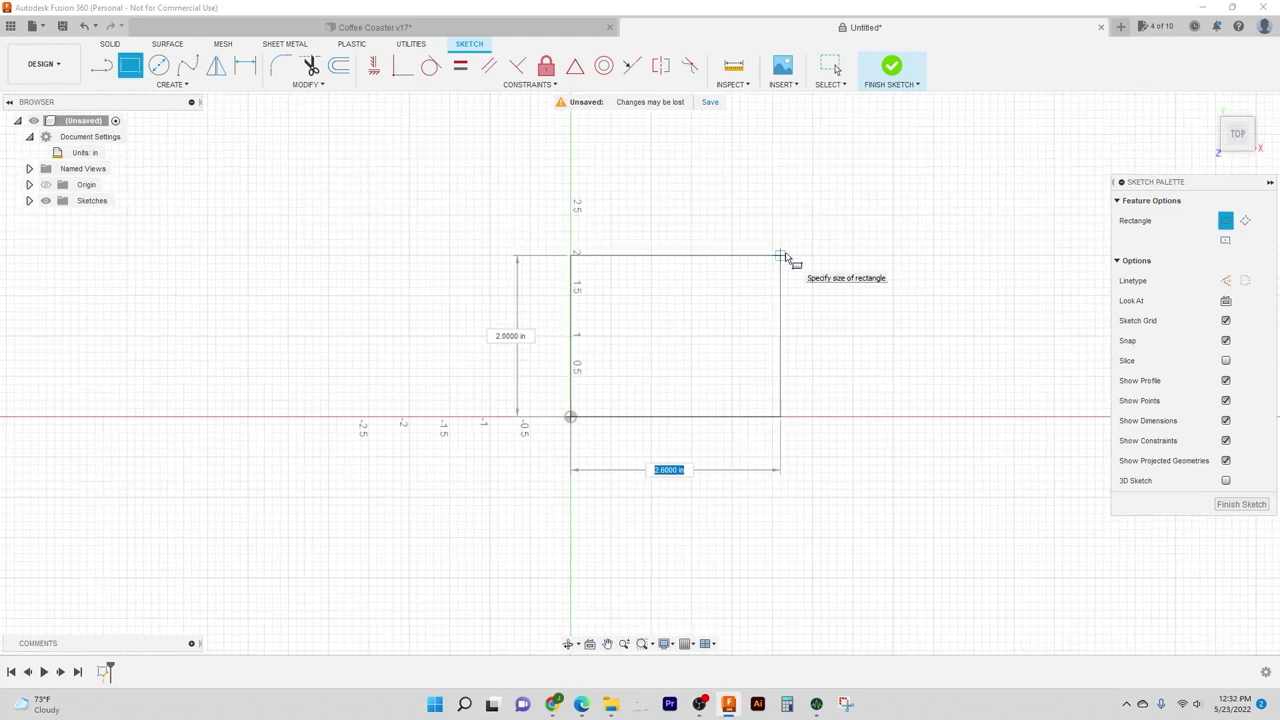
key("Escape")
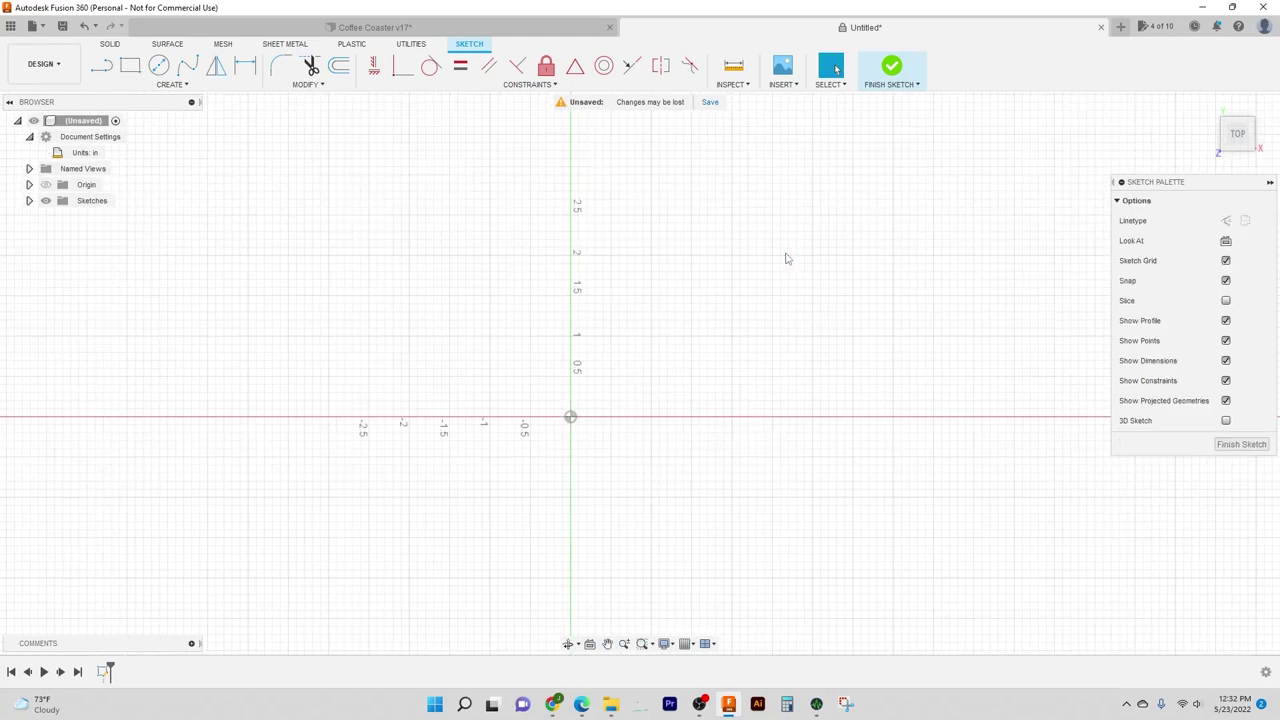
Step: Draw a 4.5 by 4.5 in center rectangle on the sketch origin
key("r")
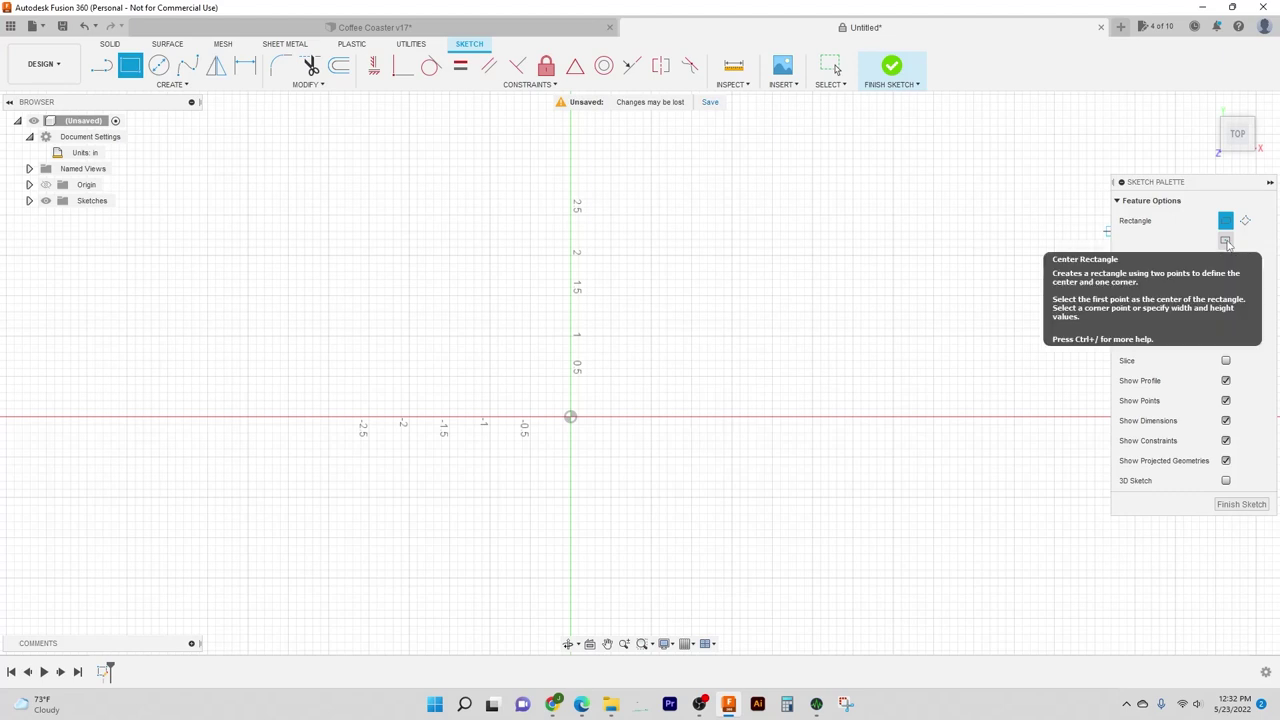
left_click(1226, 241)
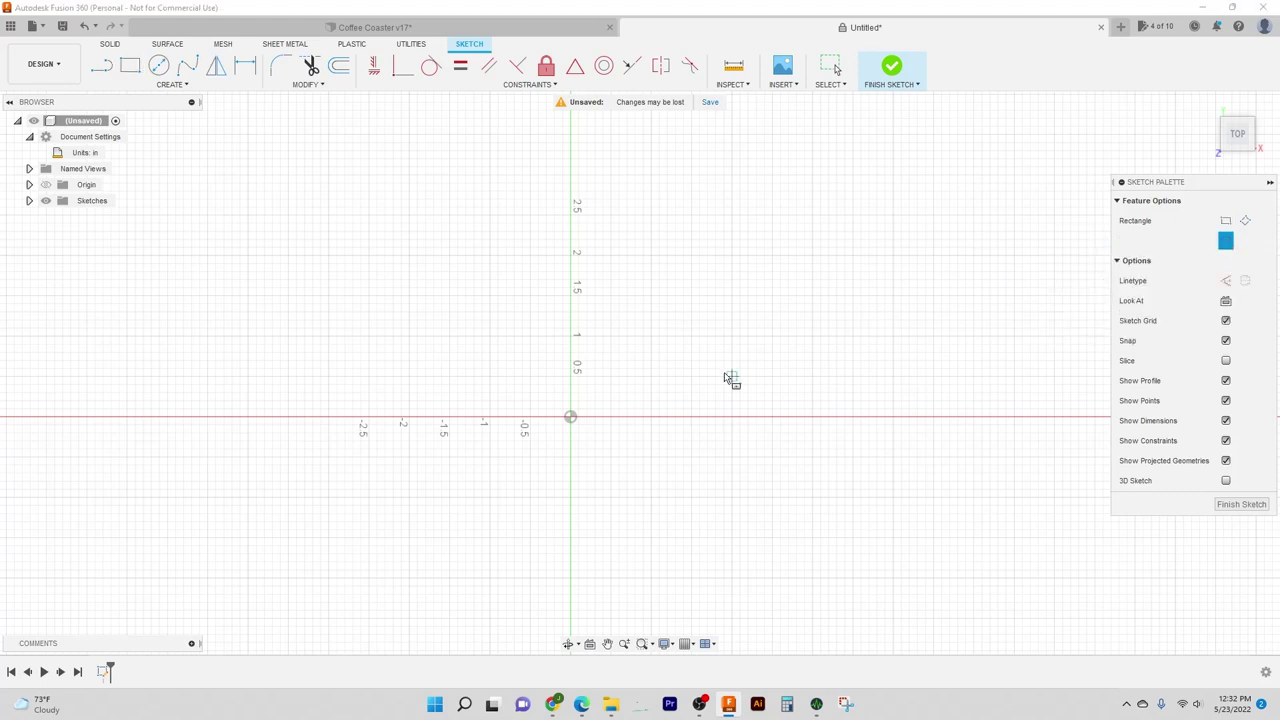
left_click(571, 418)
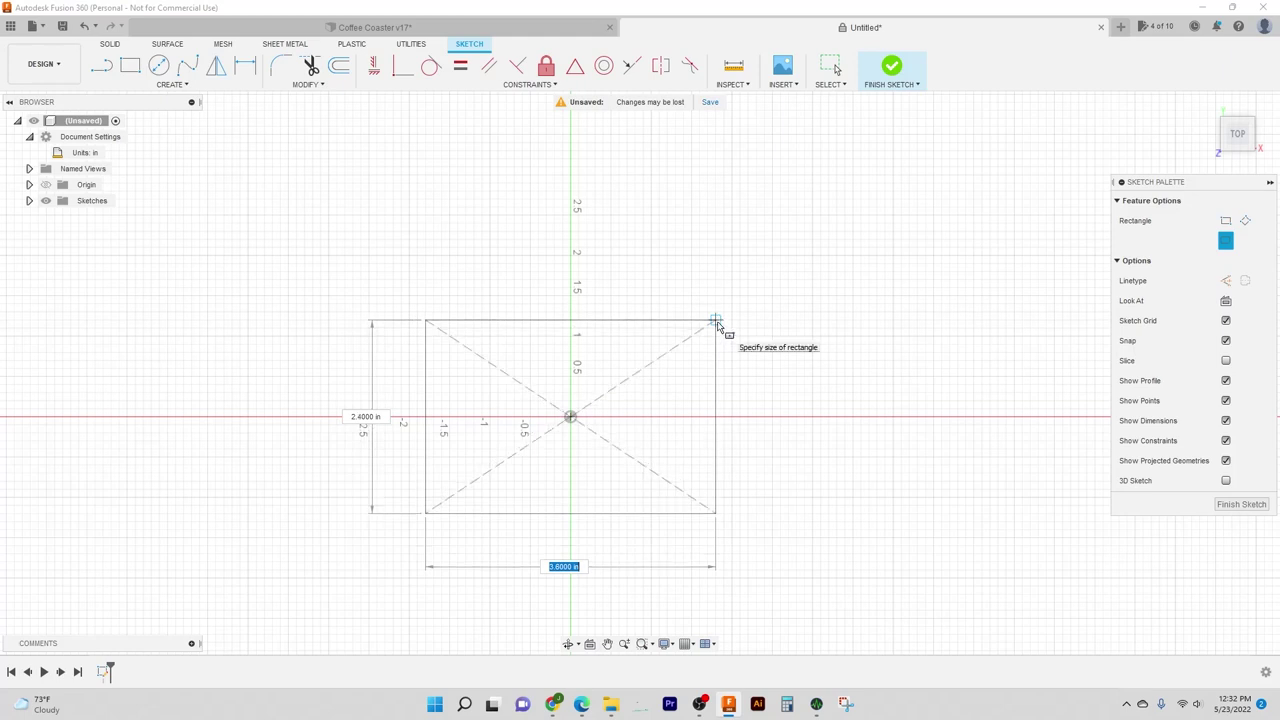
type("4.5")
key("Tab")
key("Tab")
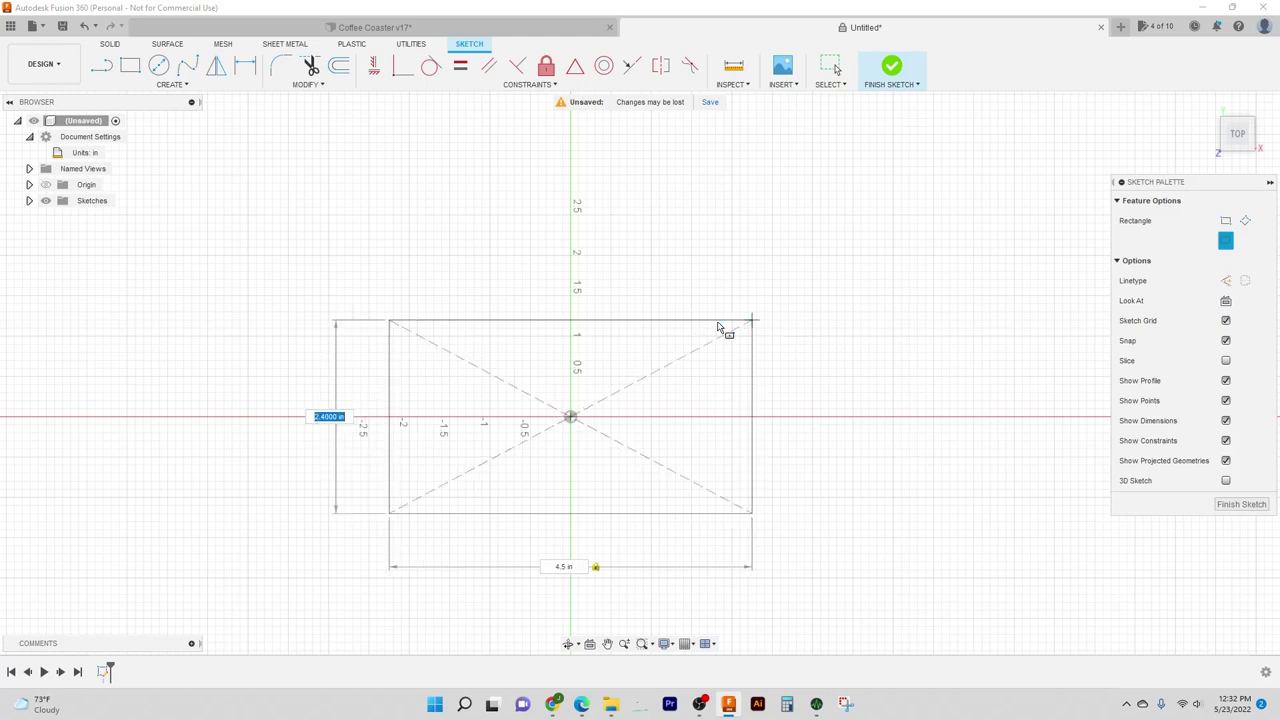
type("4.5")
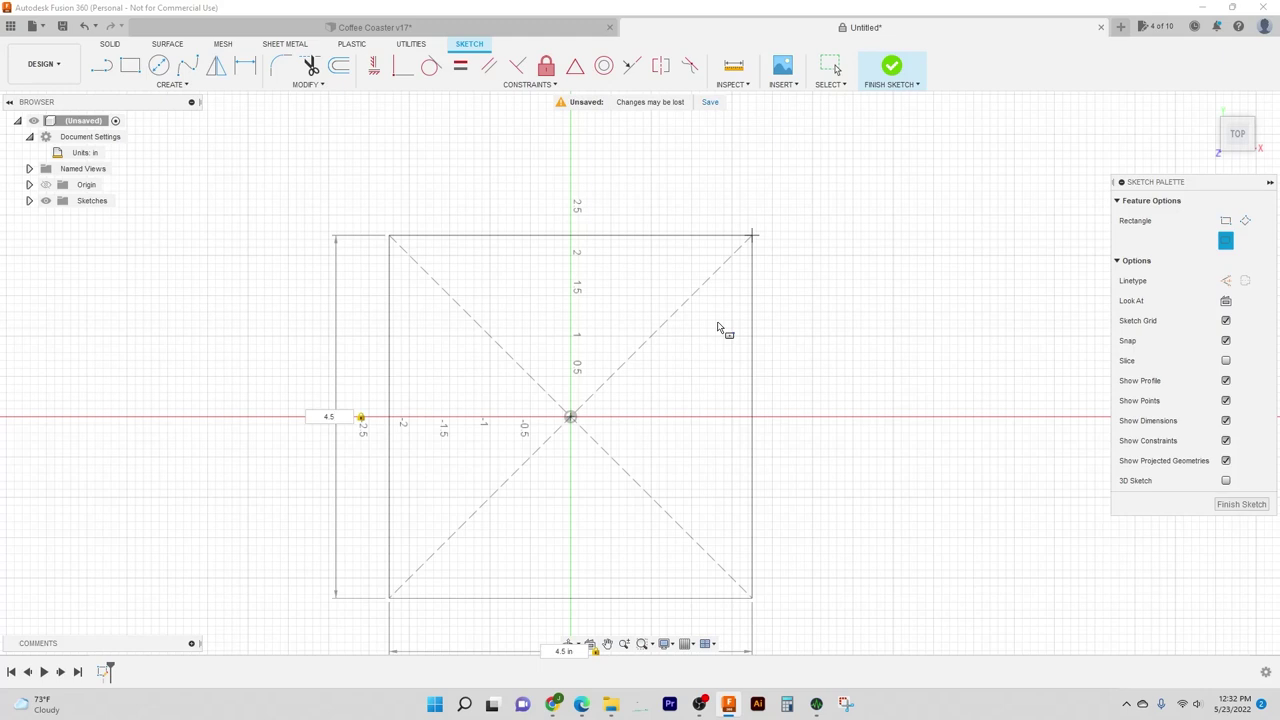
key("Return")
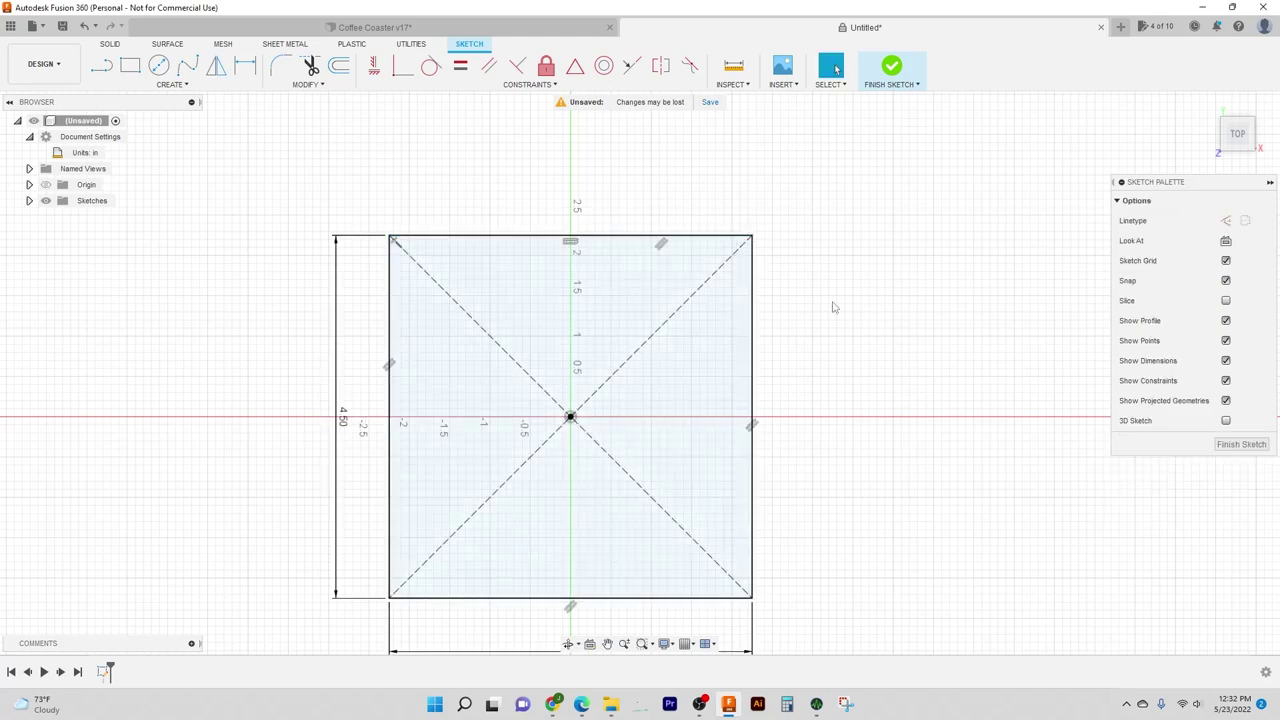
mouse_move(832, 306)
middle_mouse_down()
mouse_move(826, 274)
mouse_move(845, 258)
middle_mouse_up()
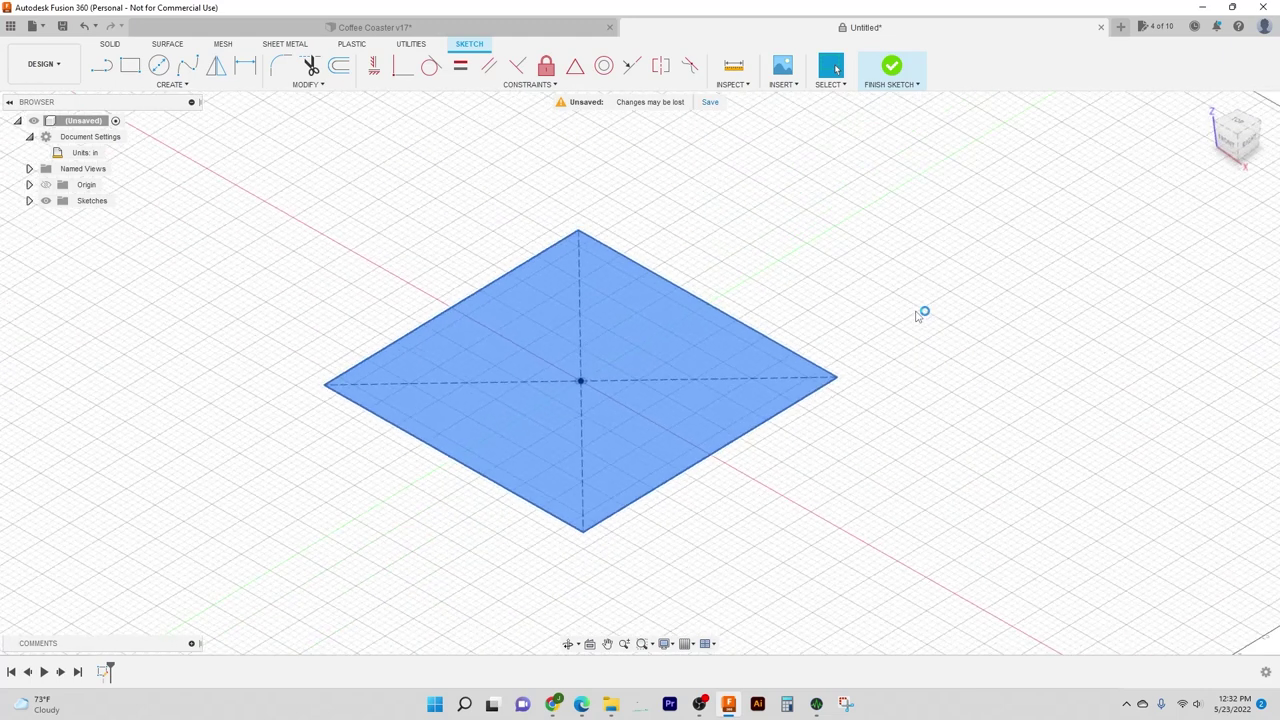
Step: Extrude the square 0.375 in upward into a new solid body
key("e")
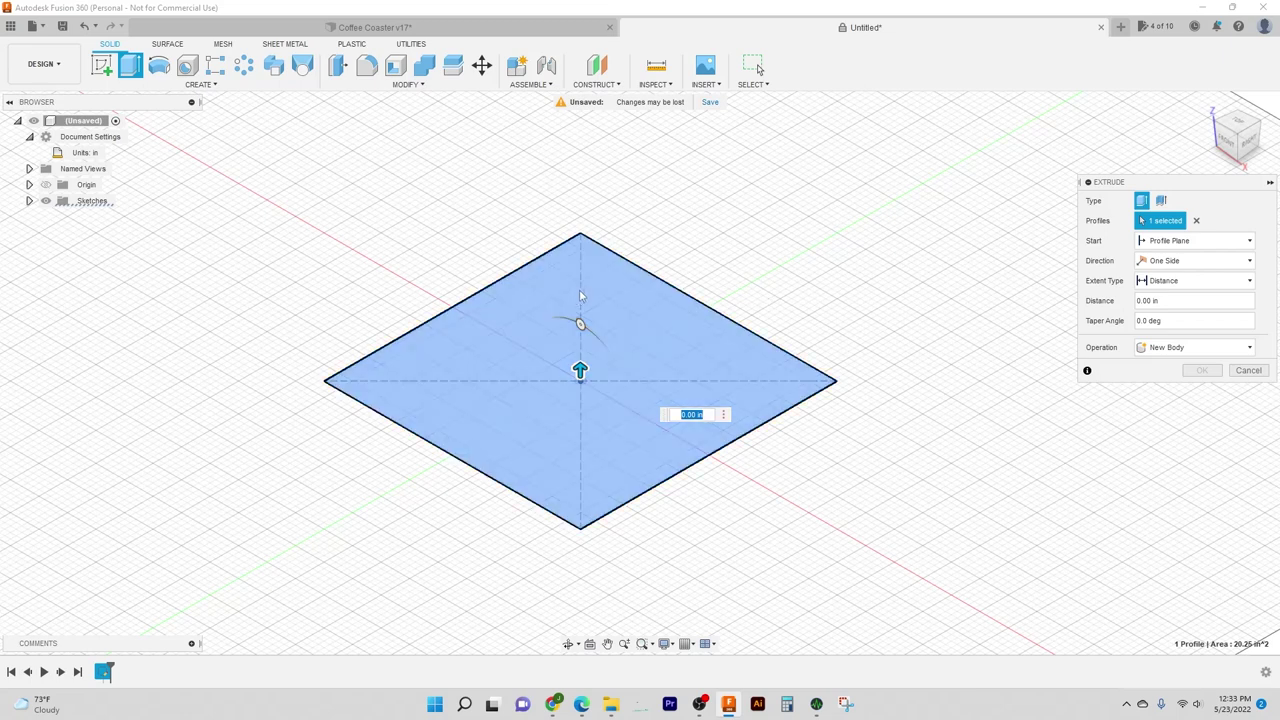
left_click_drag(580, 367, 580, 341)
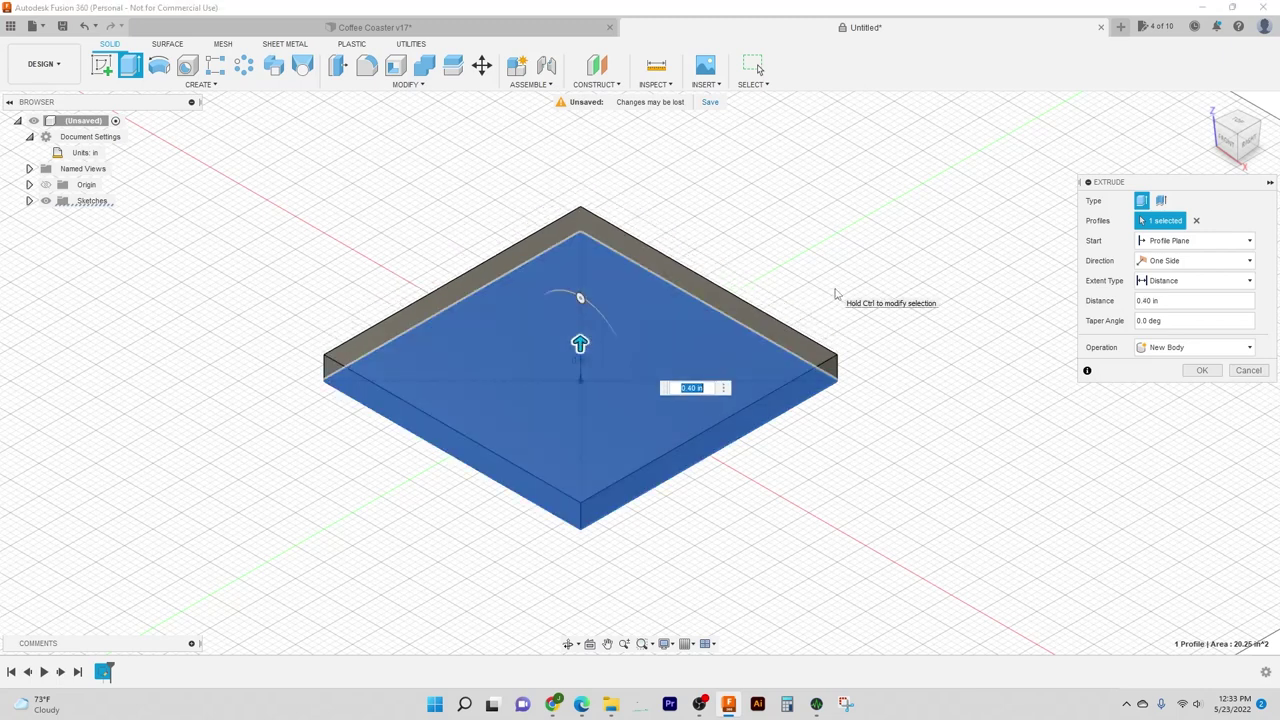
type(".375")
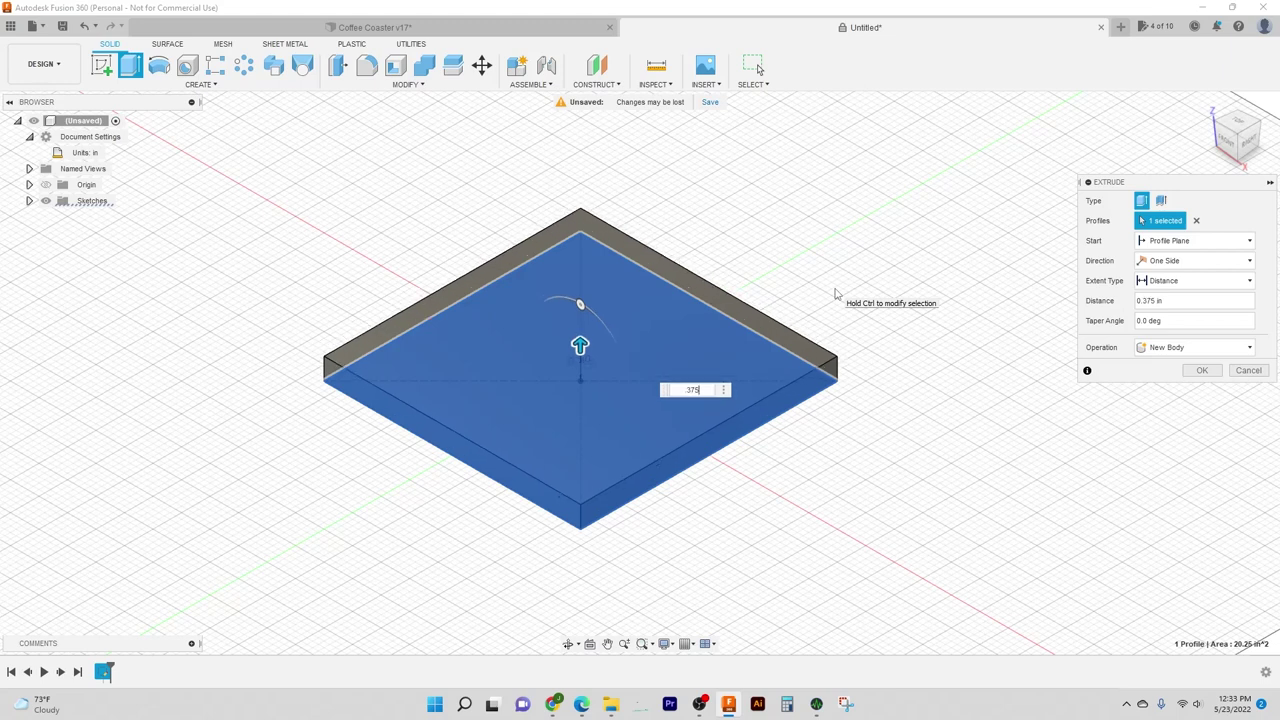
key("Return")
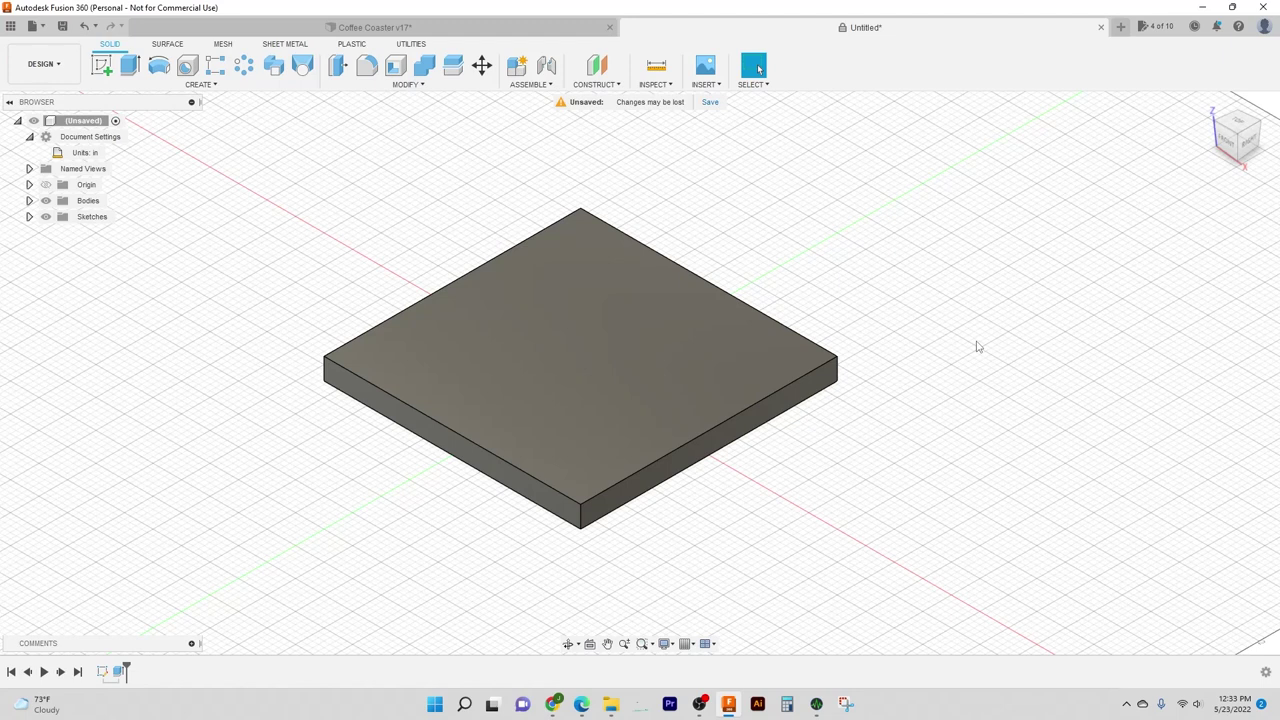
Step: Orbit the view to a lower front angle showing more of the slab's top face
middle_click_drag(846, 477, 880, 451, "shift")
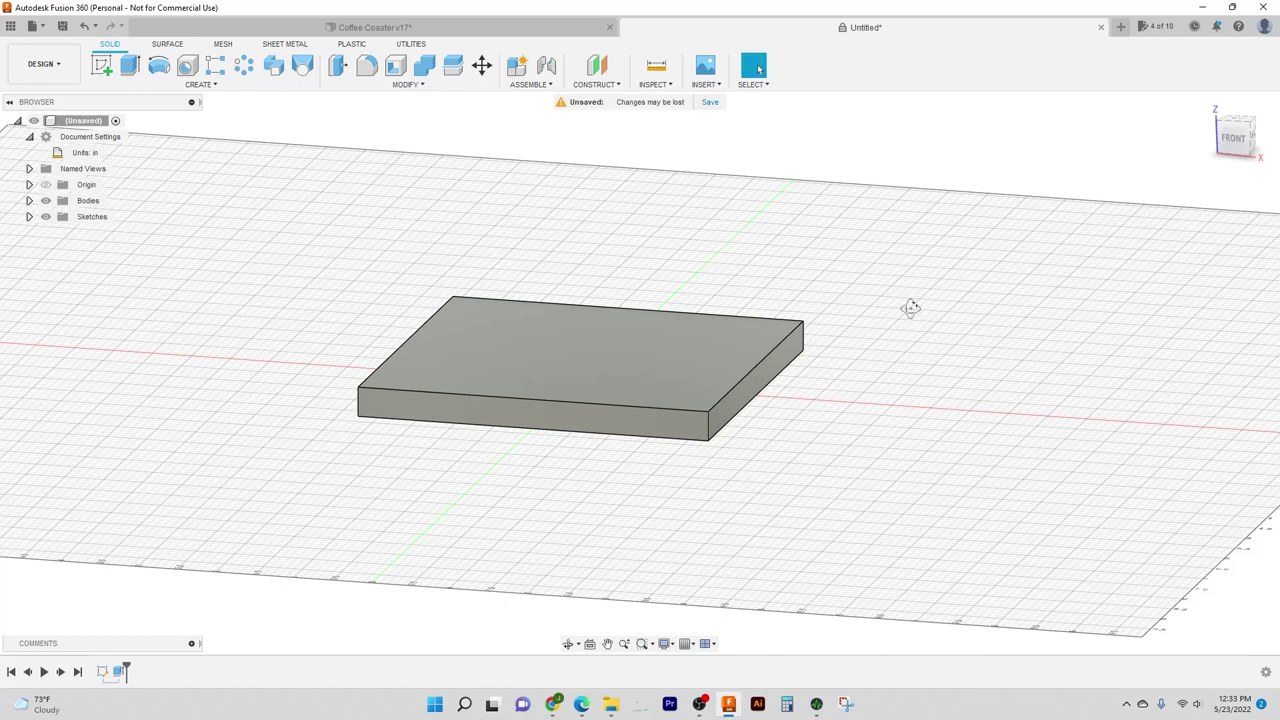
middle_click_drag(908, 306, 911, 331, "shift")
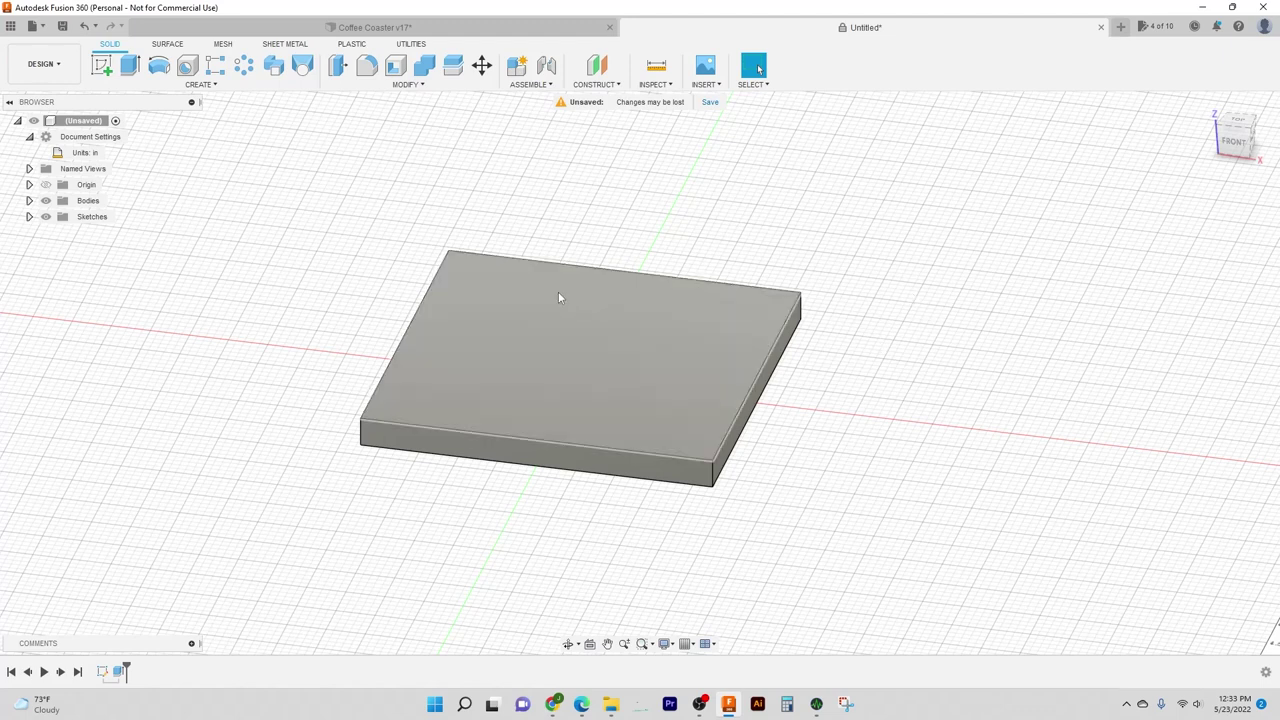
middle_click_drag(886, 291, 886, 303, "shift")
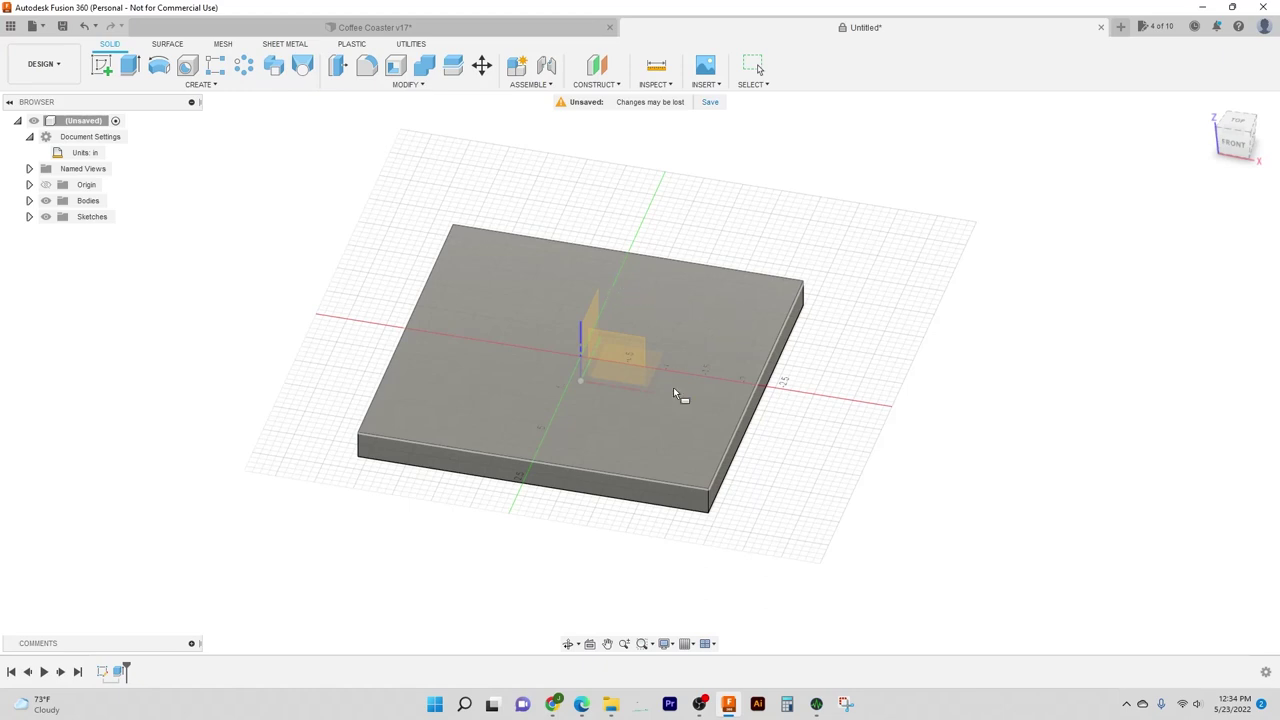
Step: On the slab's top face, draw a center rectangle from the origin inset within the square
left_click(716, 336)
middle_click_drag(757, 369, 820, 314)
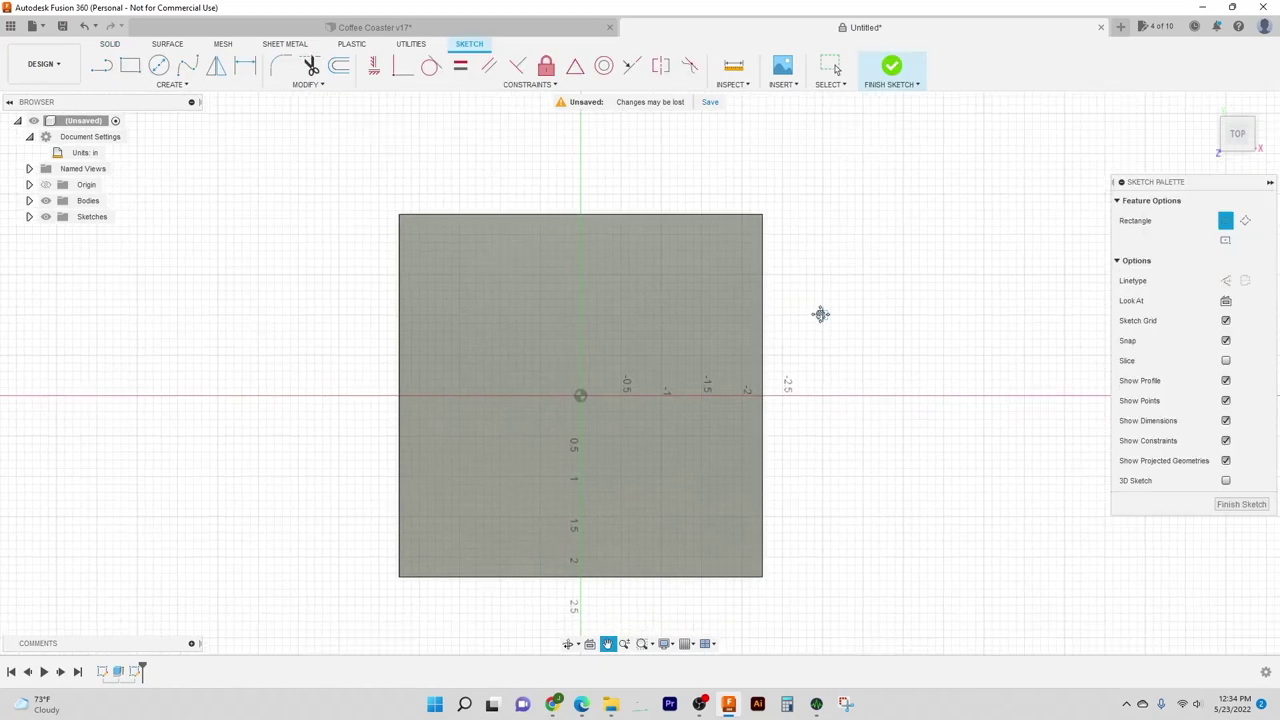
key("r")
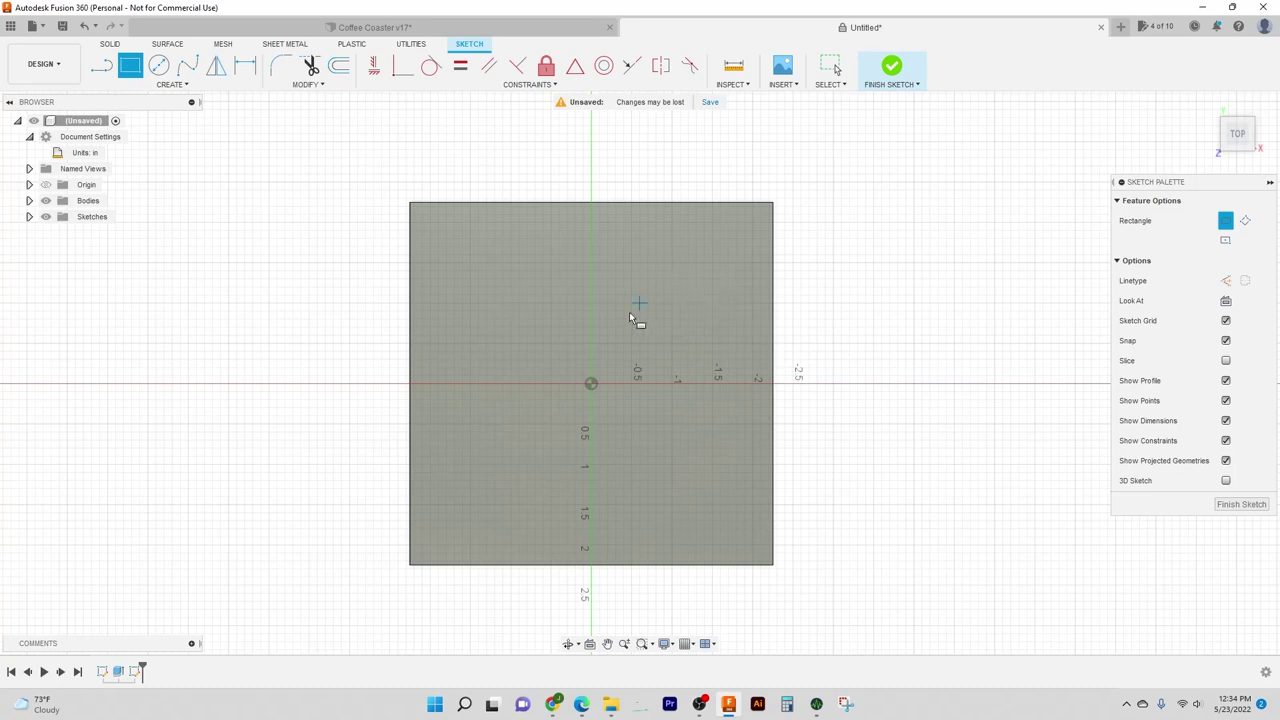
left_click(1226, 240)
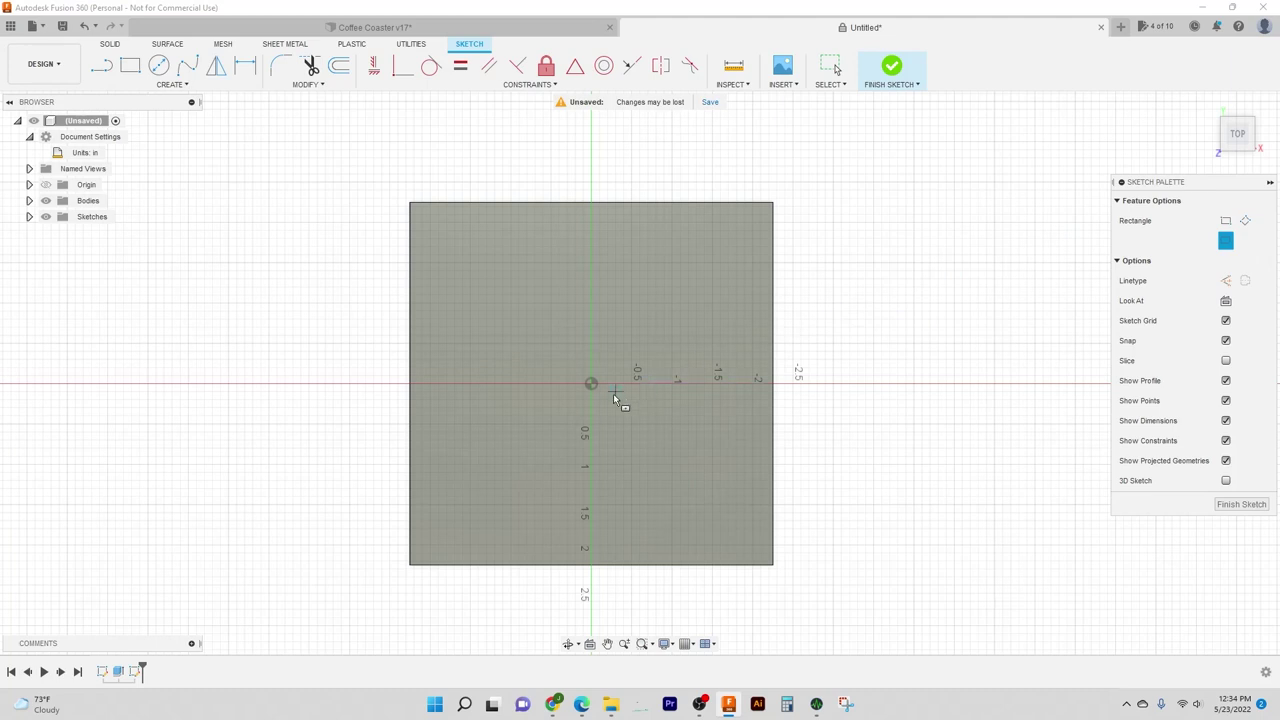
left_click(591, 384)
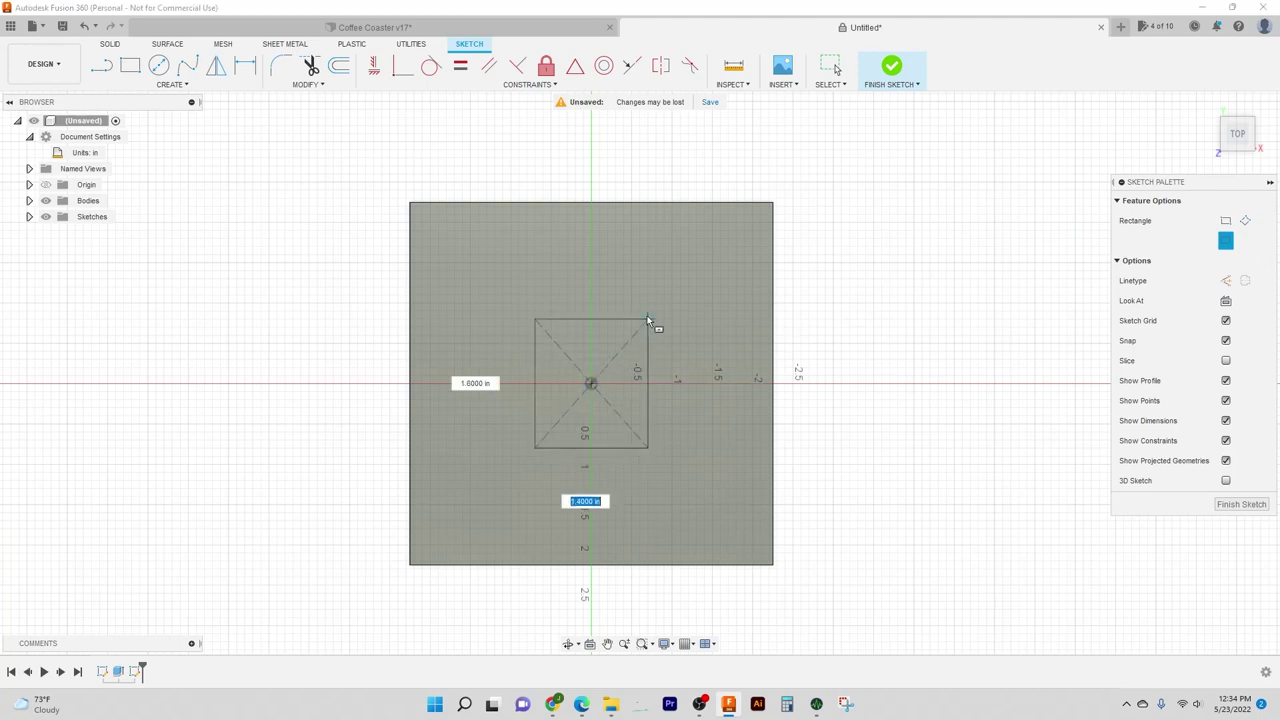
left_click(728, 232)
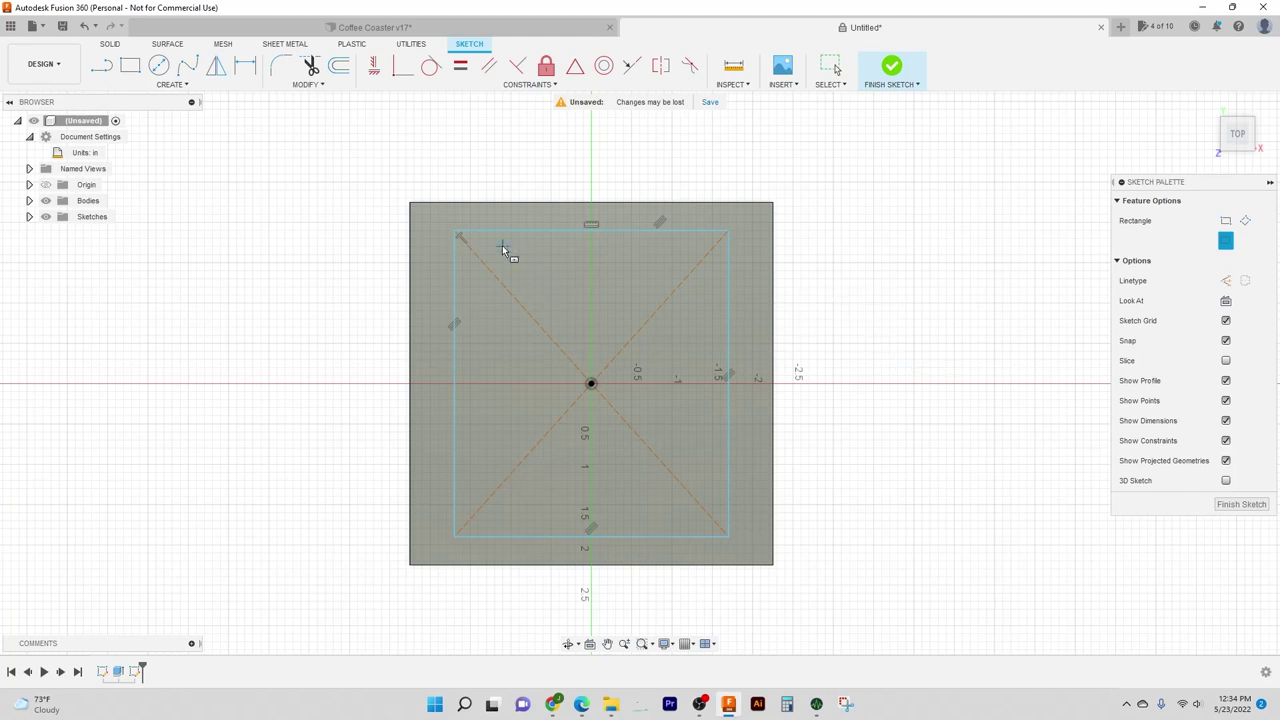
key("Escape")
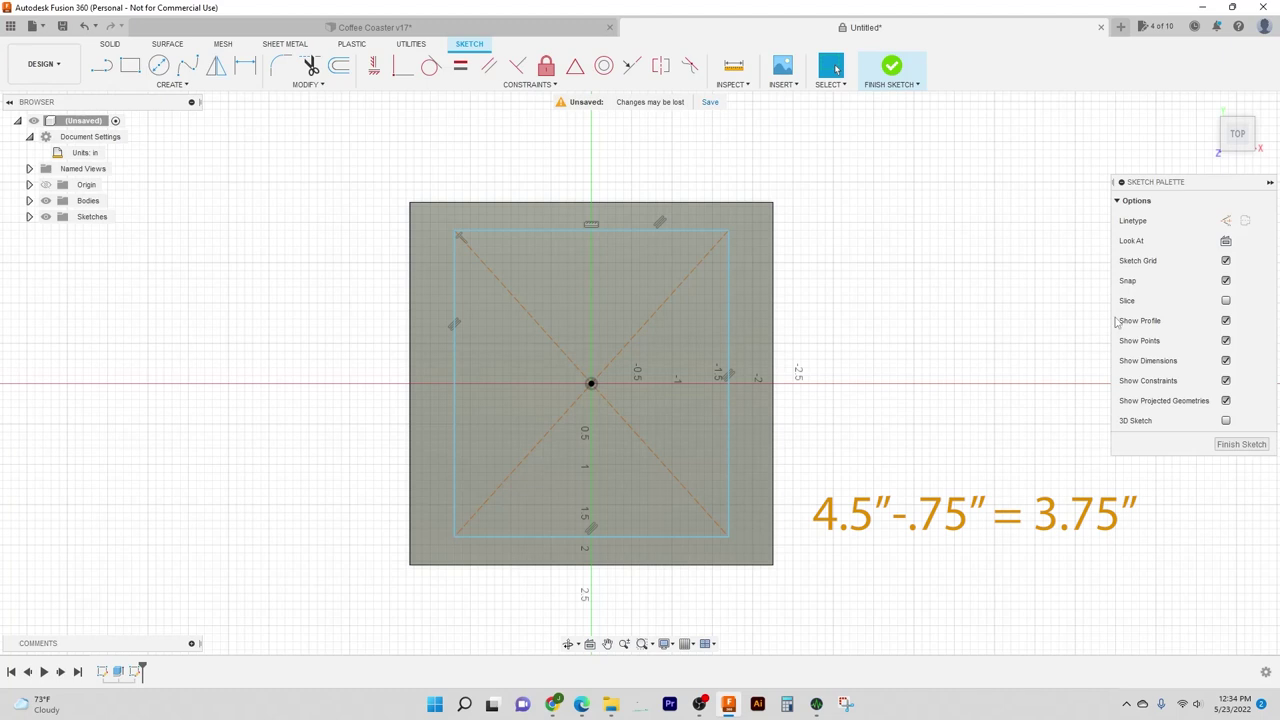
Step: Dimension the gap between the inner and outer top edges to 0.375 in
key("d")
left_click(693, 231)
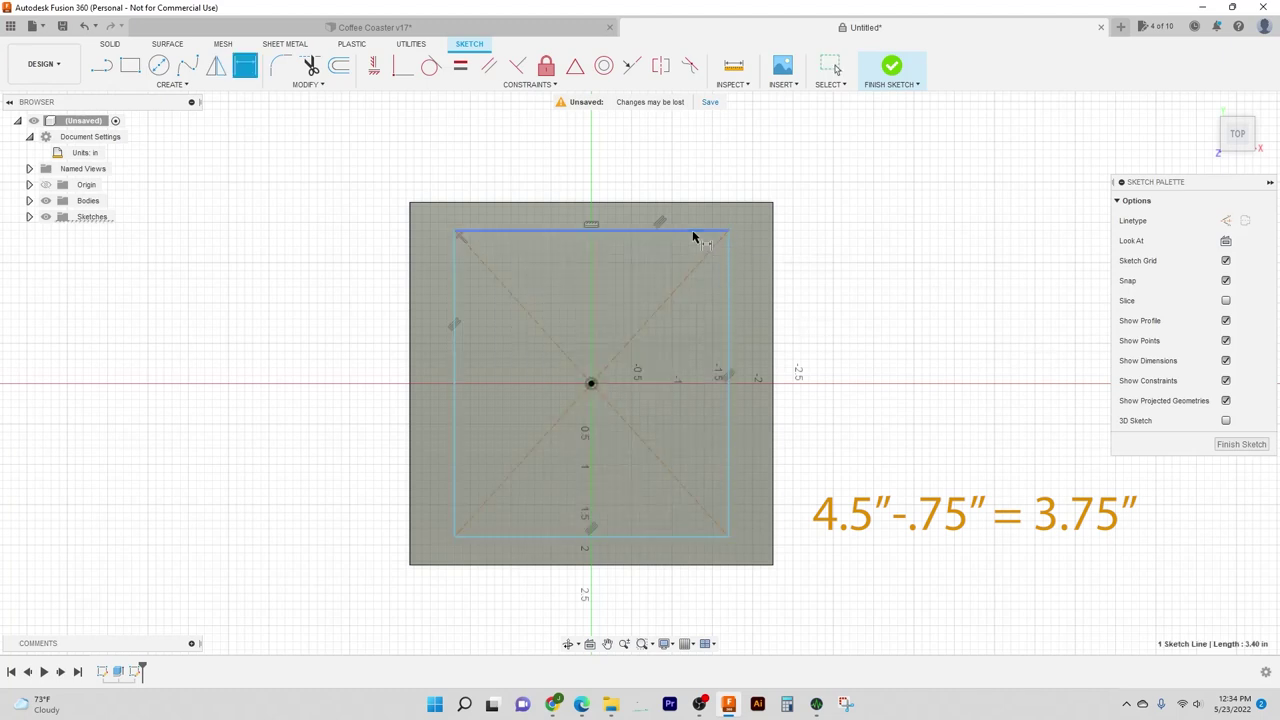
left_click(694, 203)
left_click(801, 175)
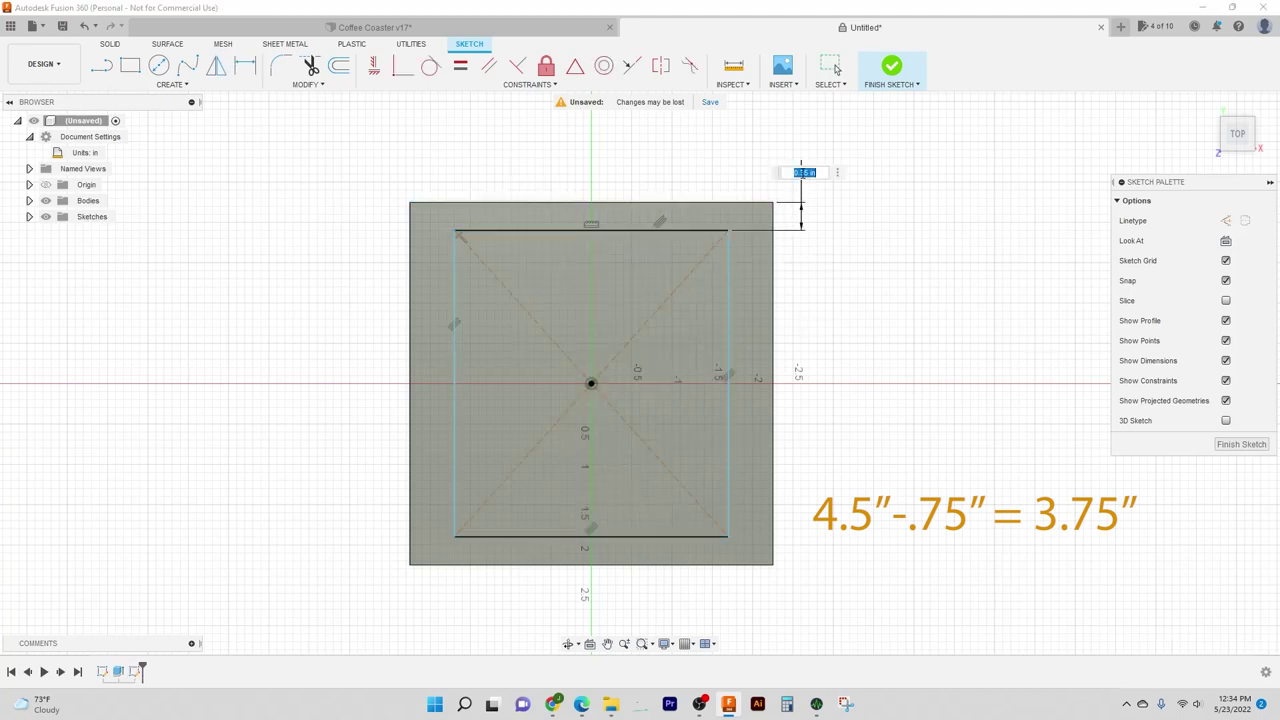
key("BackSpace")
type(".375")
key("Return")
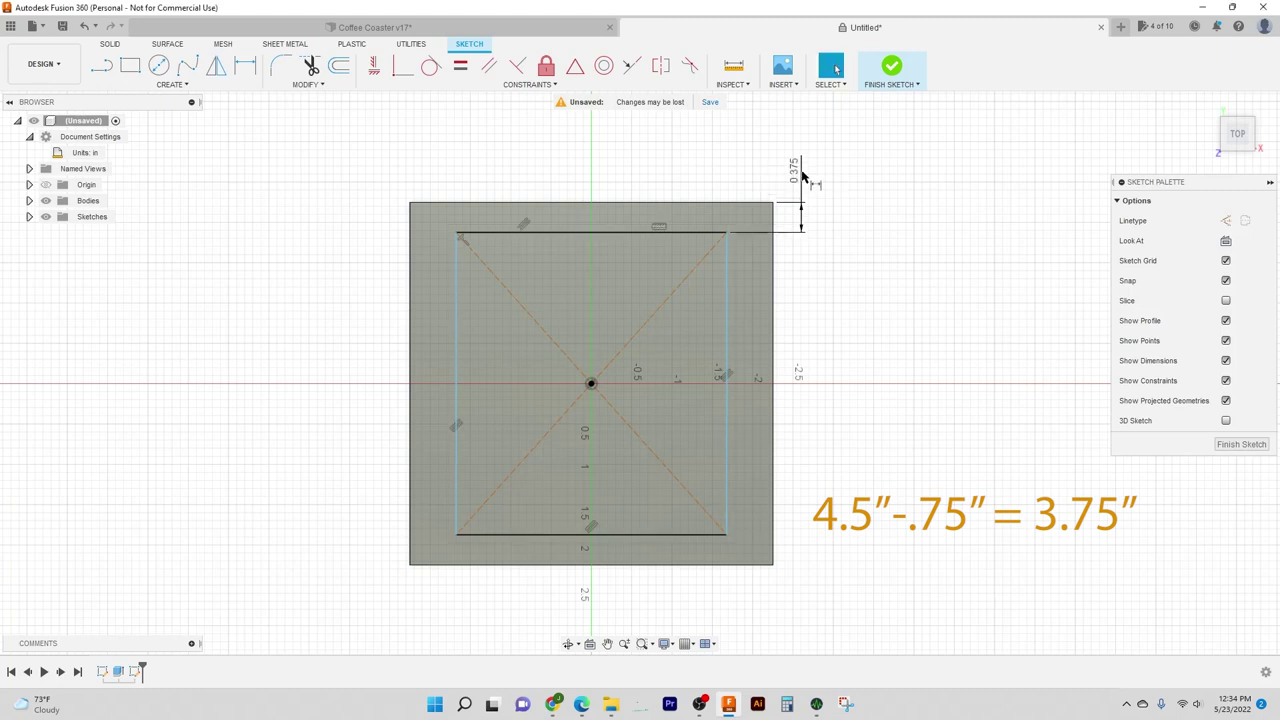
Step: Set the right-side gap to 0.375 in, then undo the inner rectangle and its dimensions
left_click(729, 294)
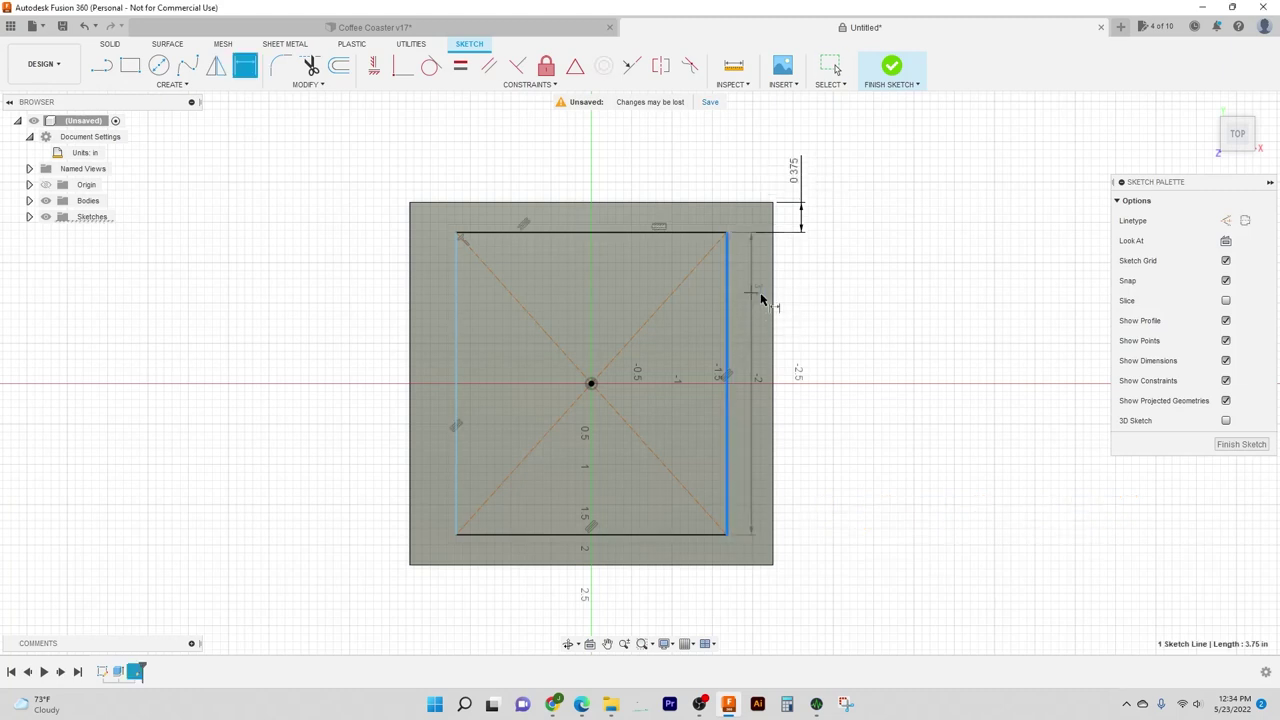
left_click(772, 306)
left_click(806, 287)
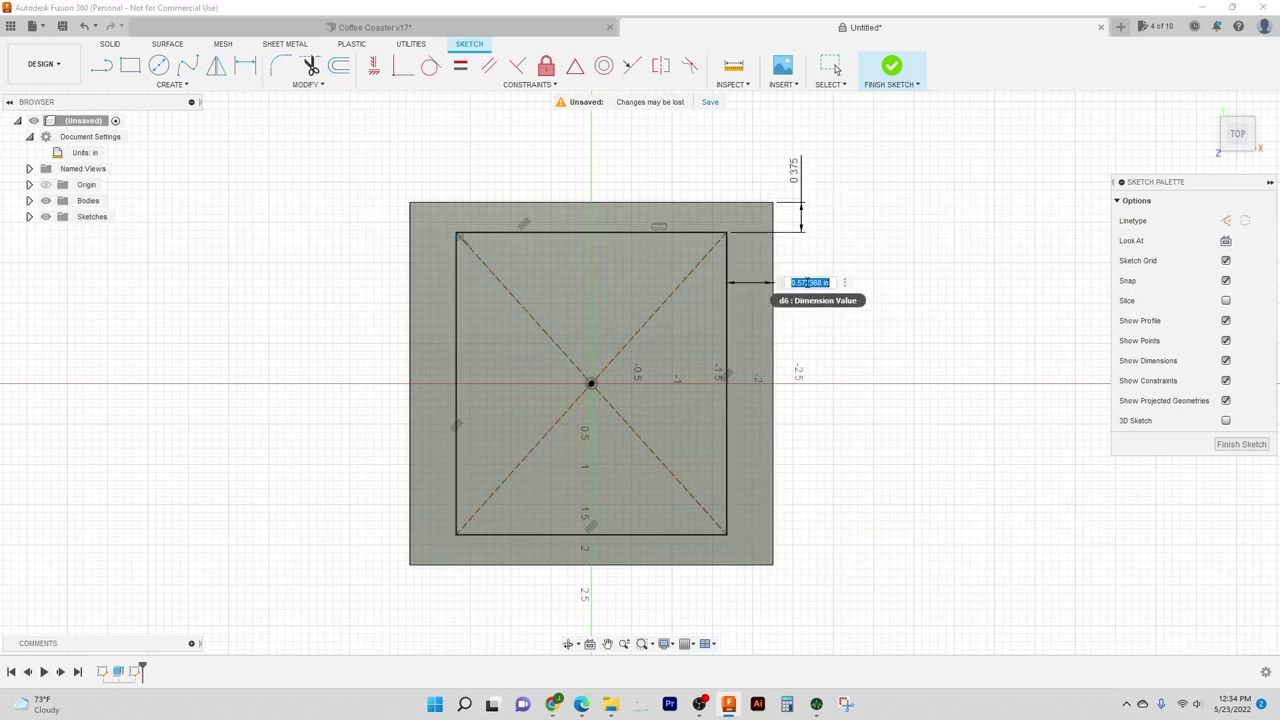
type(".375")
key("Return")
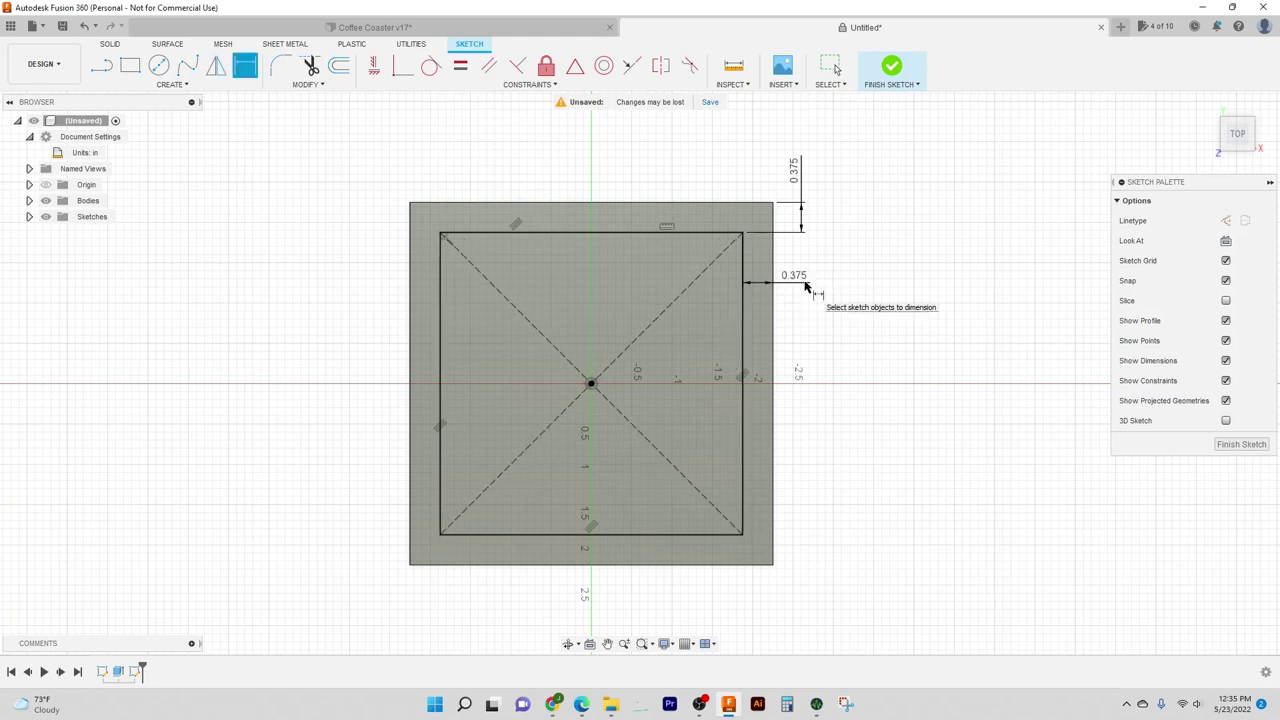
key("Escape")
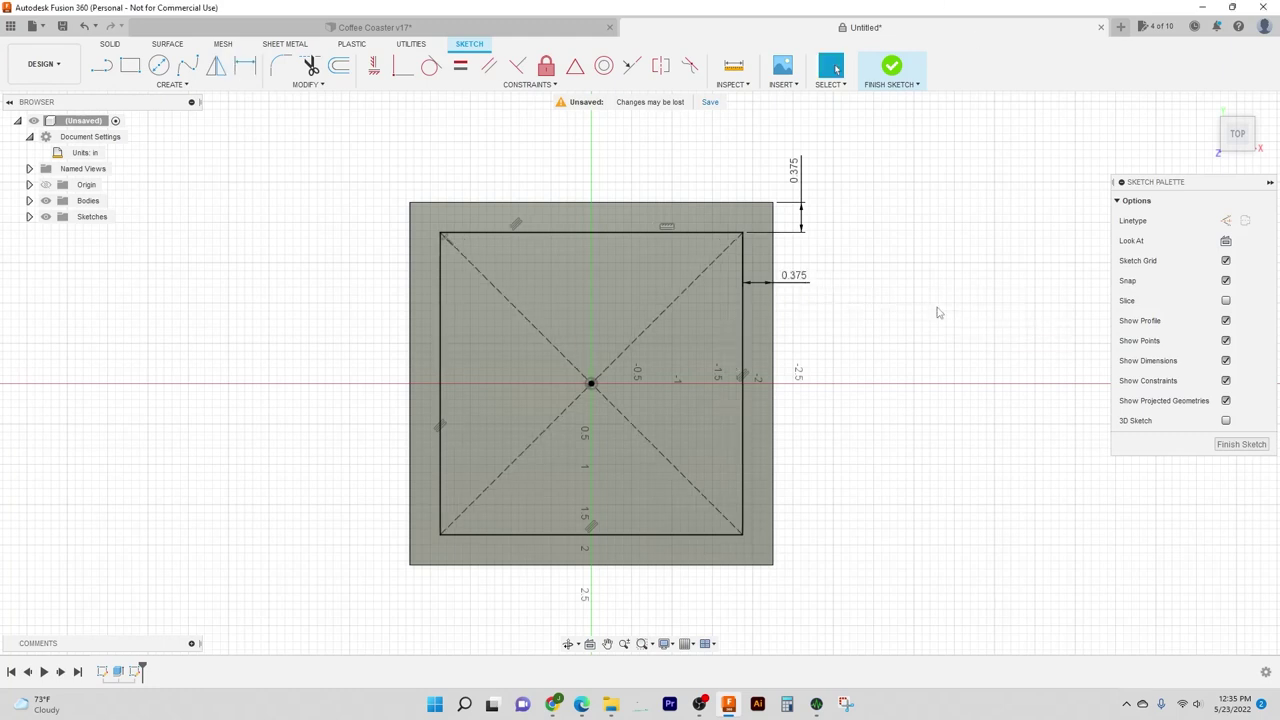
key("ctrl+z")
key("ctrl+z")
key("ctrl+z")
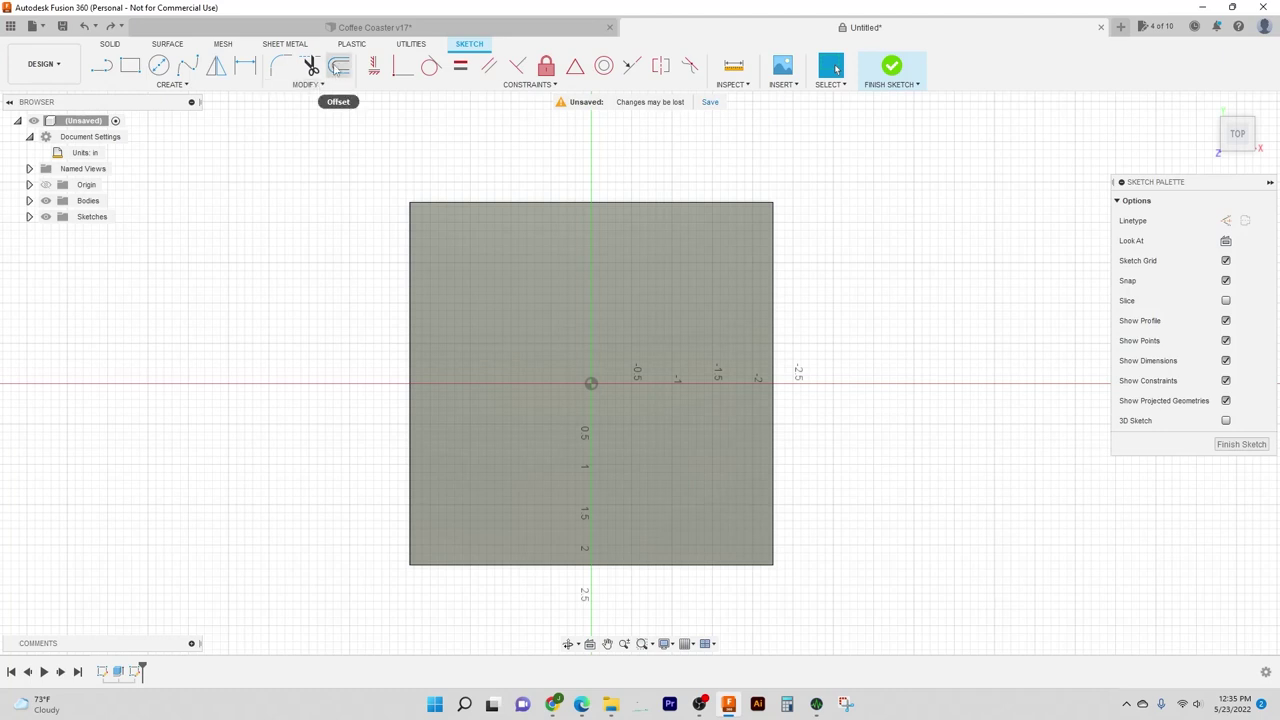
Step: Offset the square's outline inward by -0.375 in
left_click(339, 66)
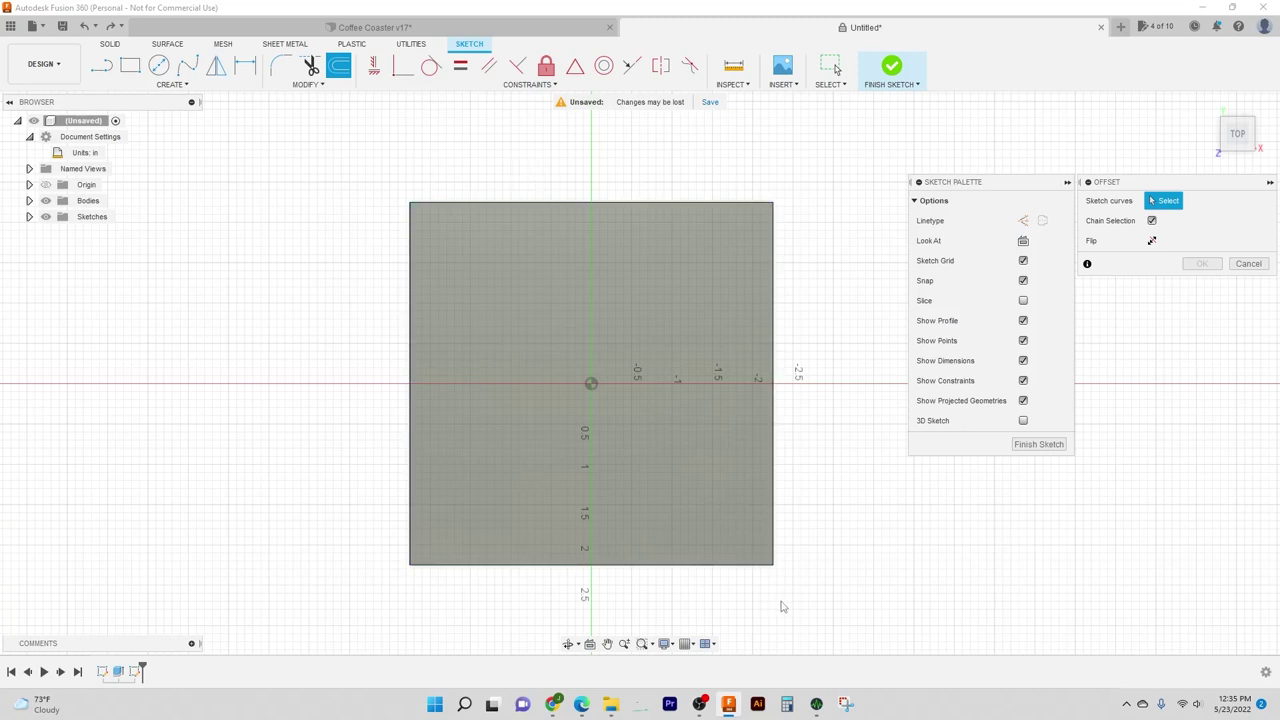
left_click(497, 200)
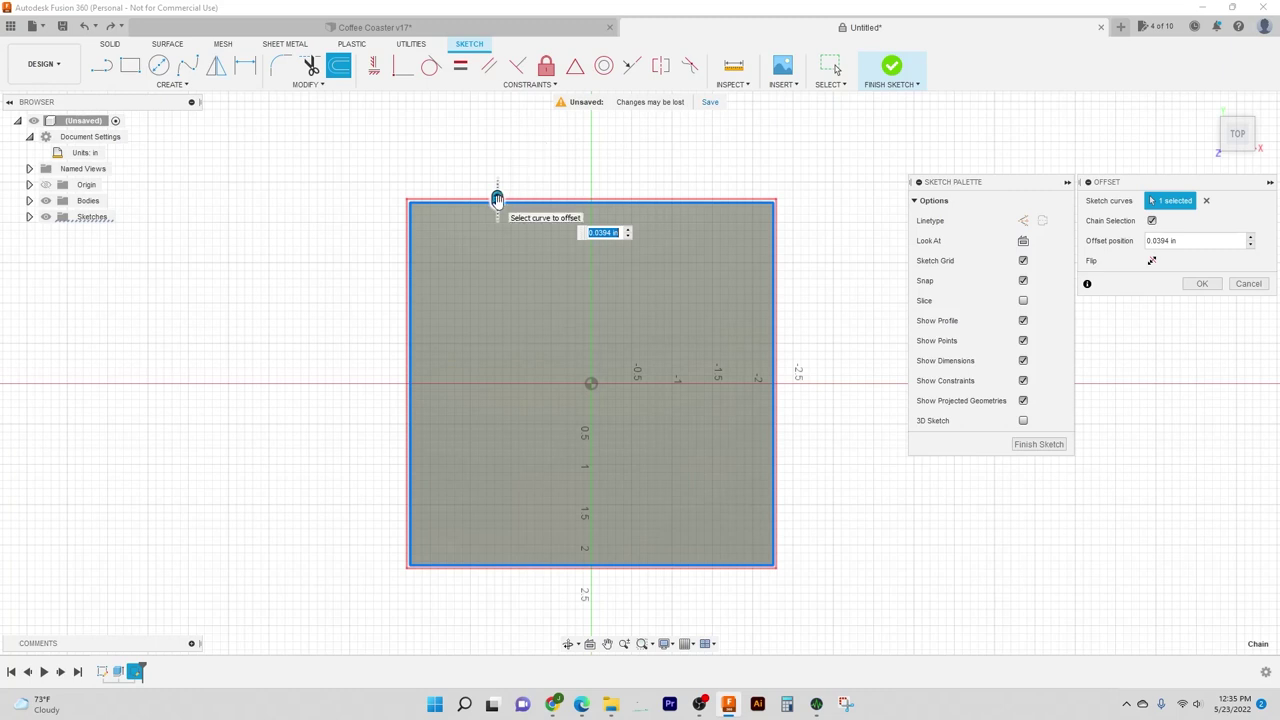
left_click_drag(497, 197, 514, 235)
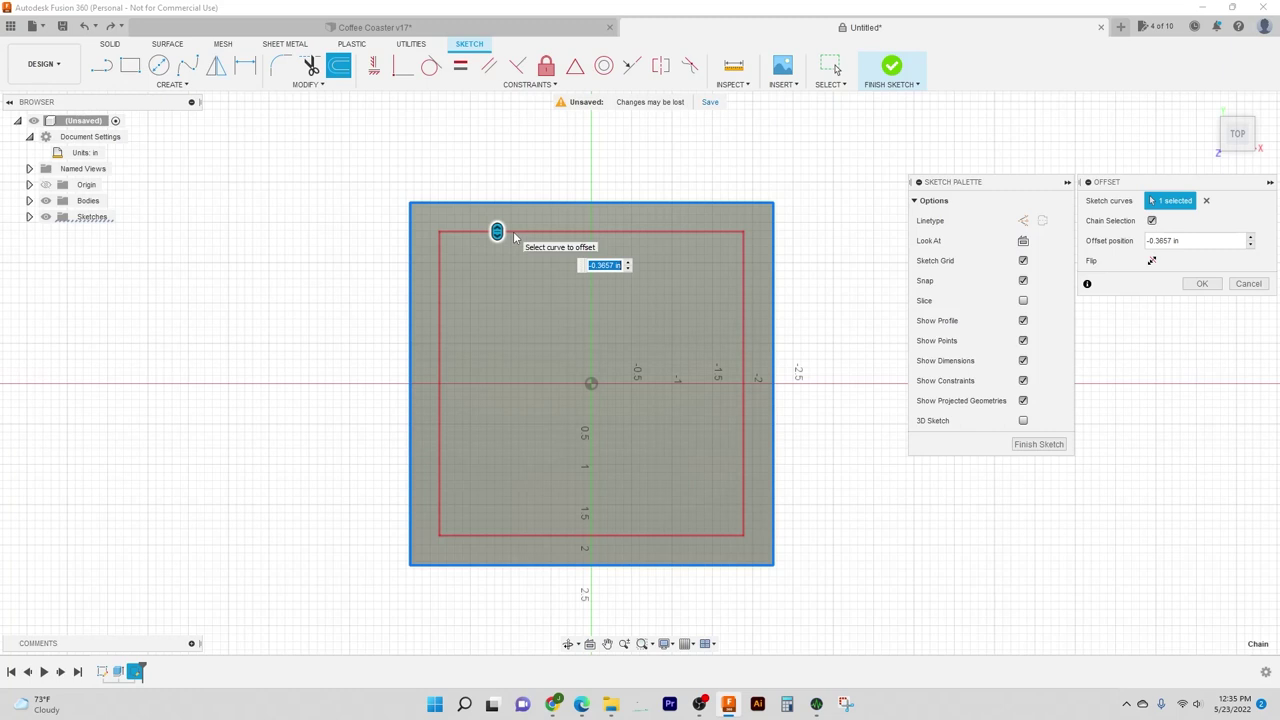
type("-.375")
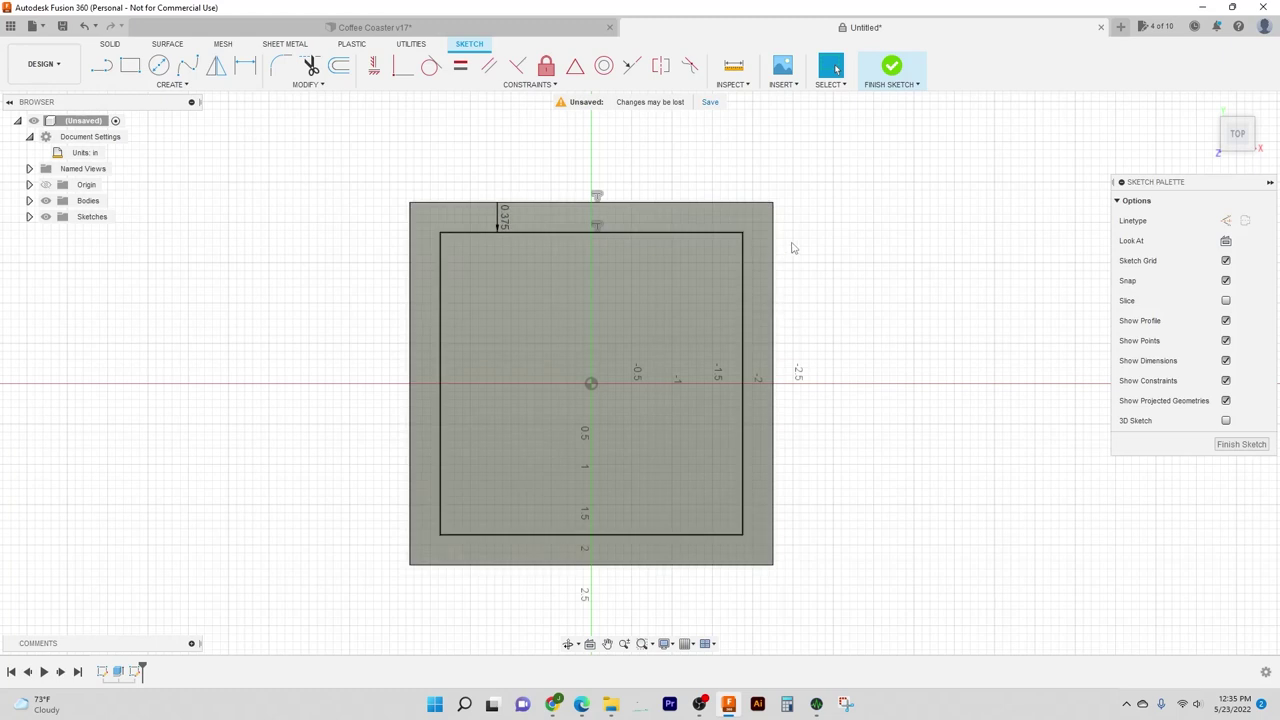
Step: Attempt a 3.75 in width dimension on the inner square's top line
key("d")
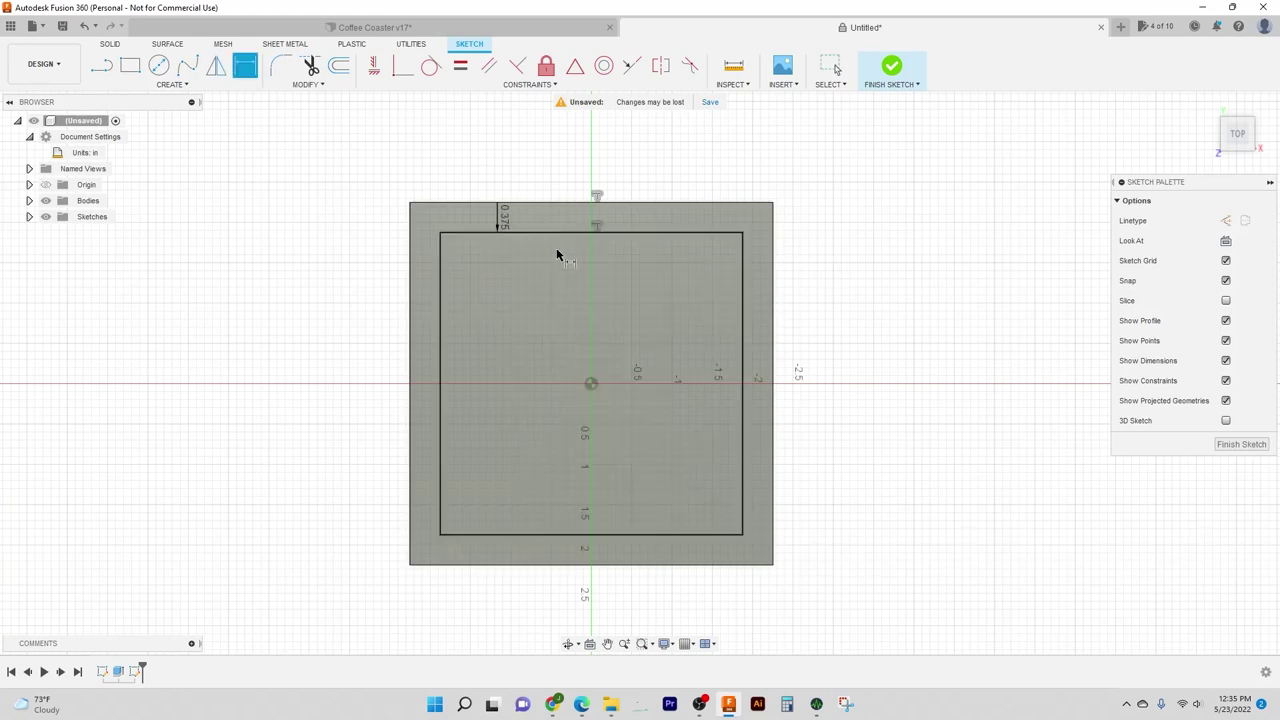
left_click(553, 234)
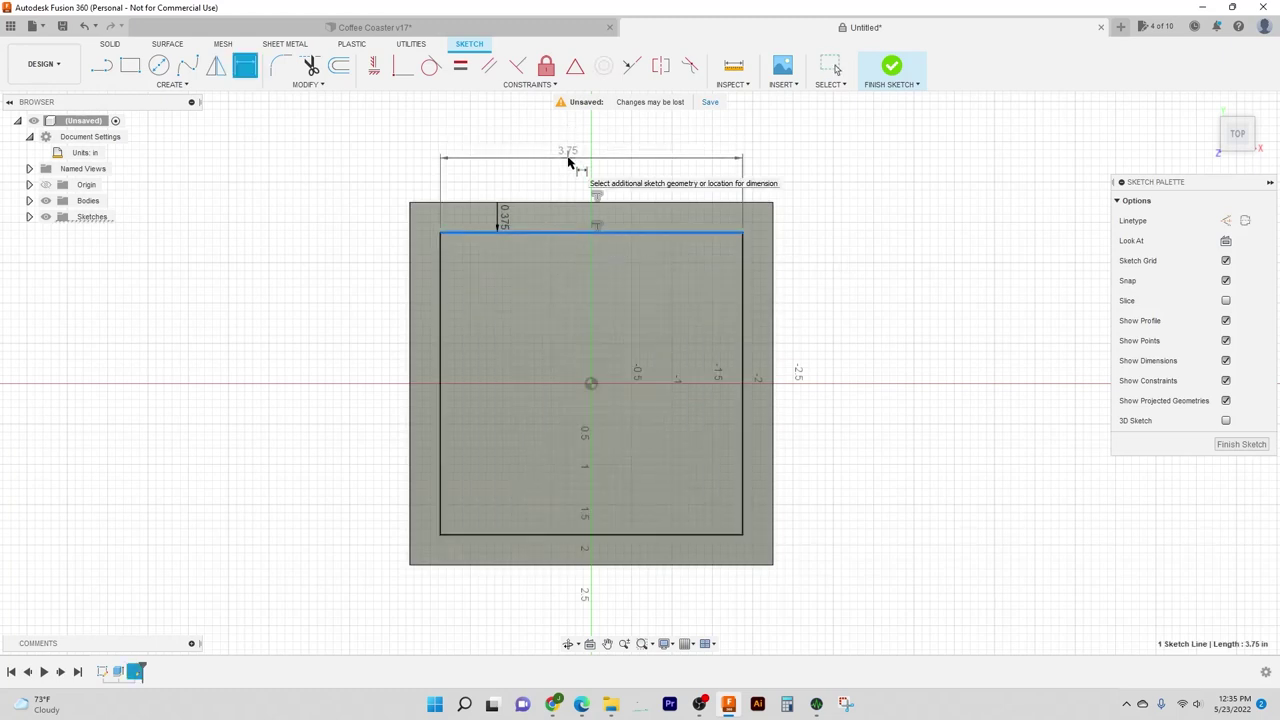
key("Escape")
left_click(556, 205)
key("Escape")
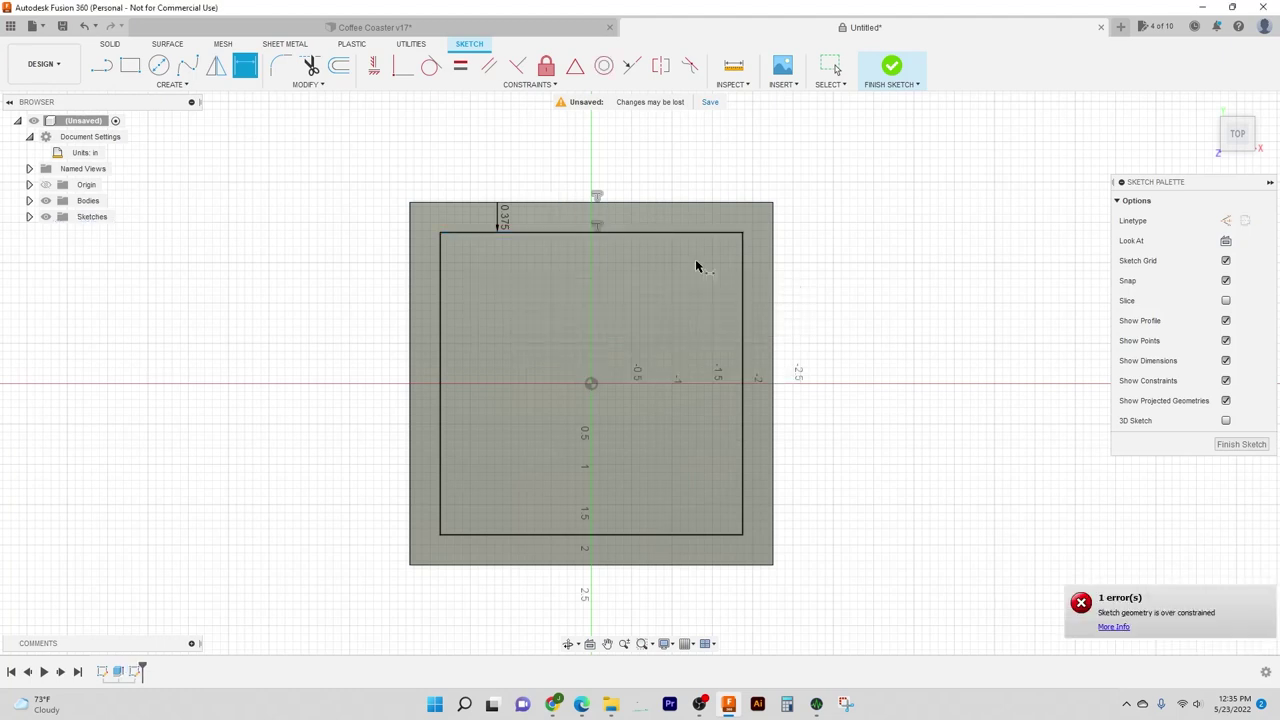
left_click(551, 203)
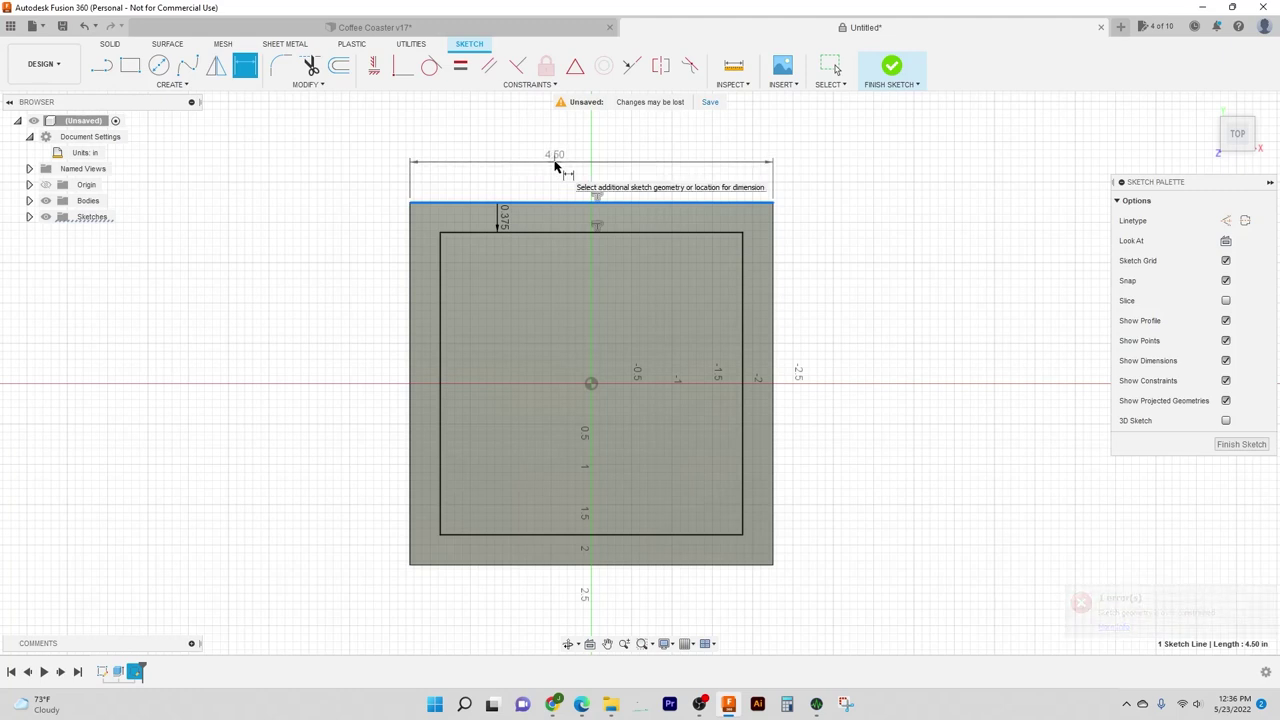
key("Escape")
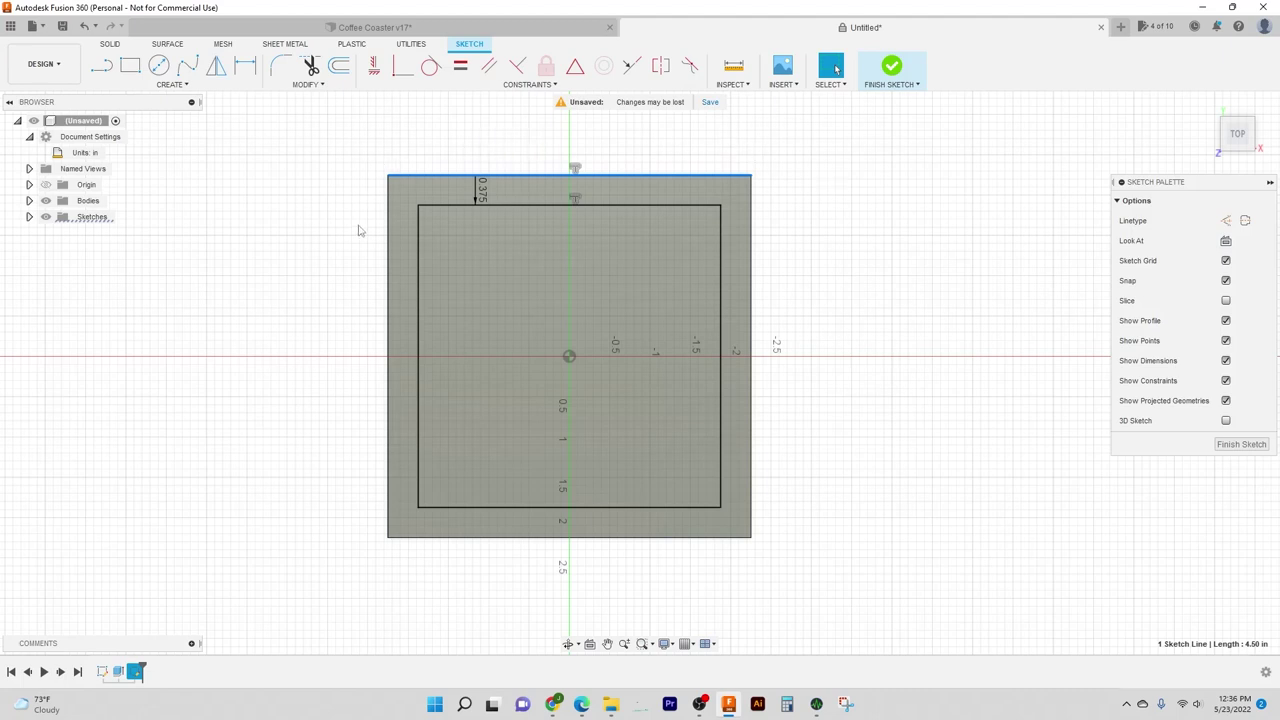
key("Escape")
Step: Extrude-cut the inner square profile -0.05 in to recess the top
key("e")
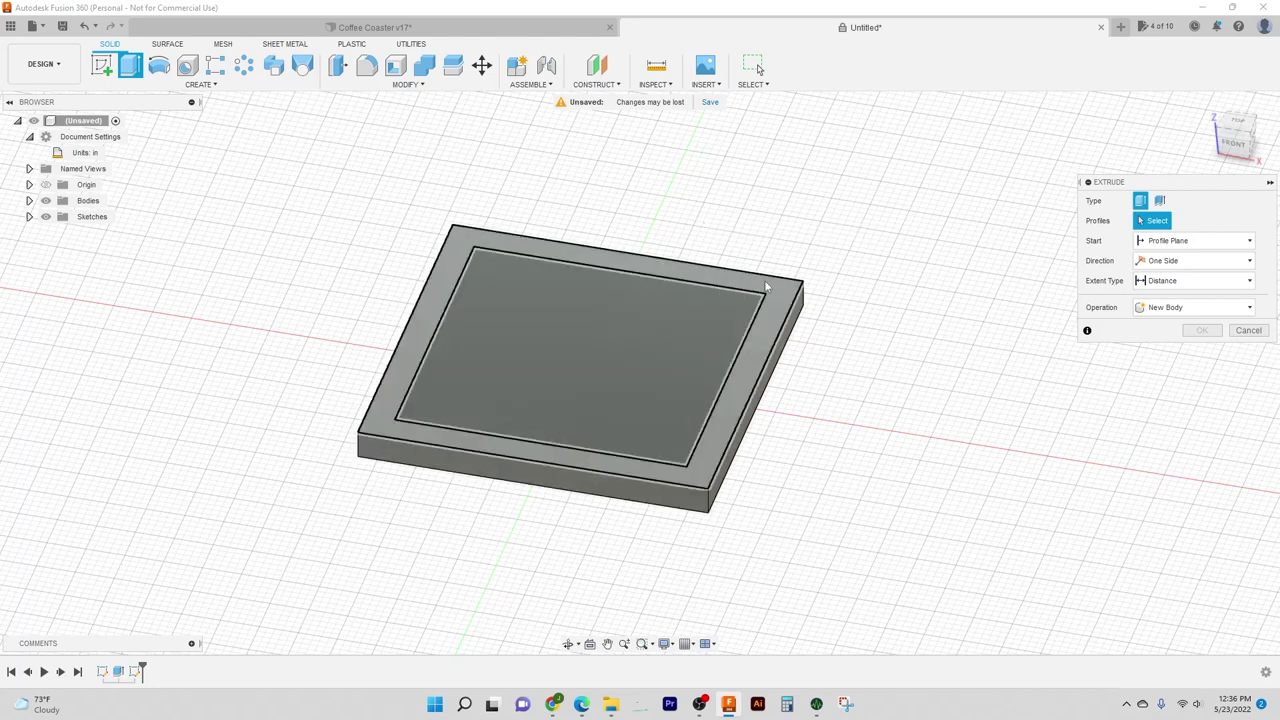
left_click(640, 323)
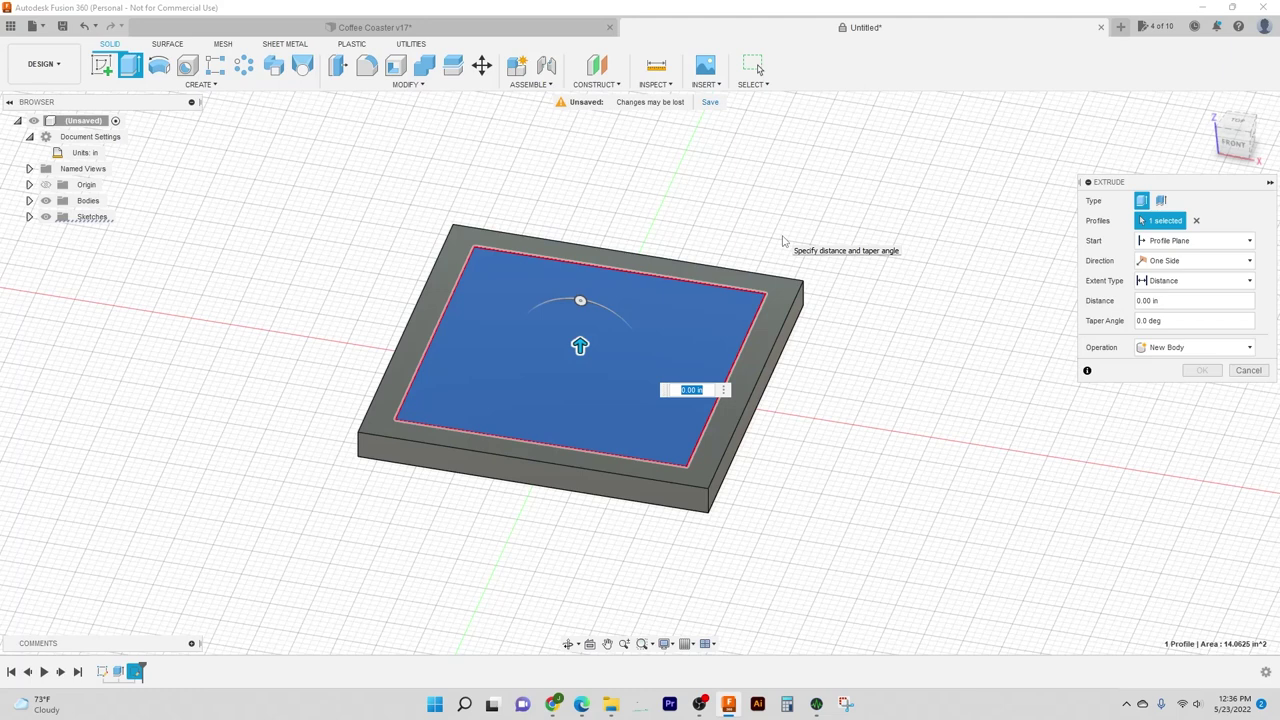
key("BackSpace")
type("-.05")
key("Return")
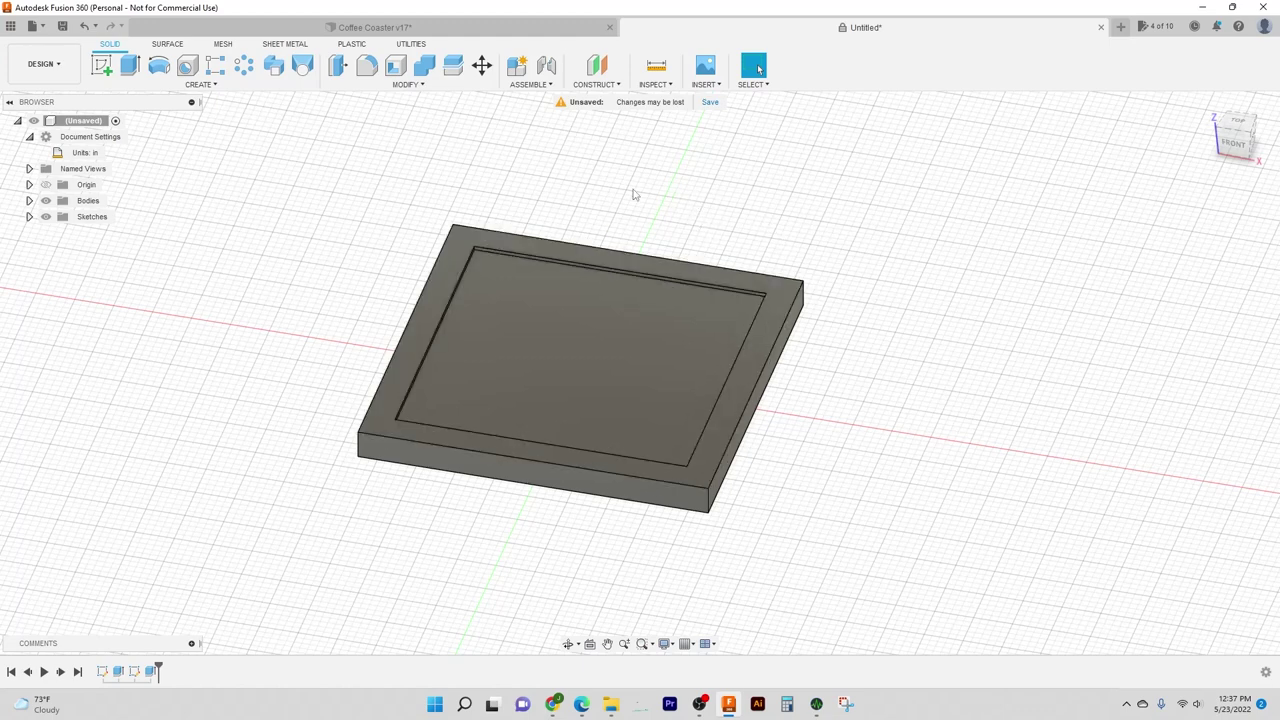
middle_click_drag(626, 209, 650, 240, "shift")
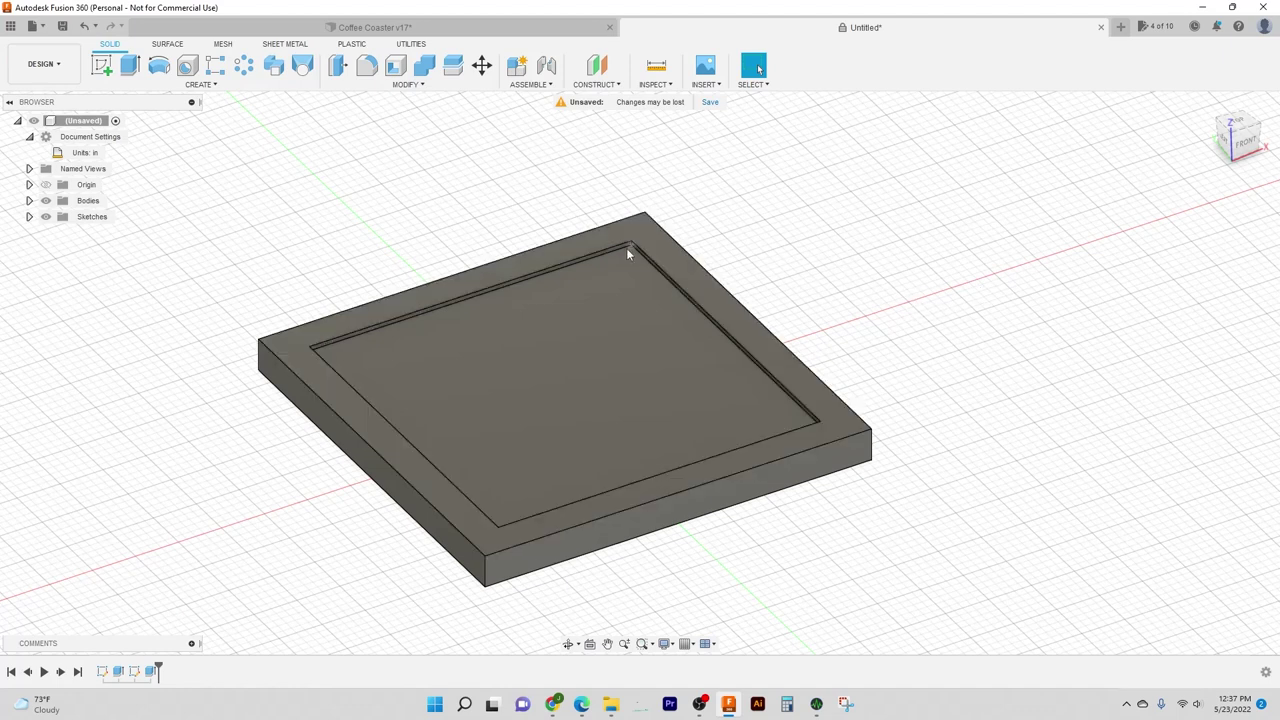
scroll(631, 248, "up", 3)
scroll(633, 249, "up", 4)
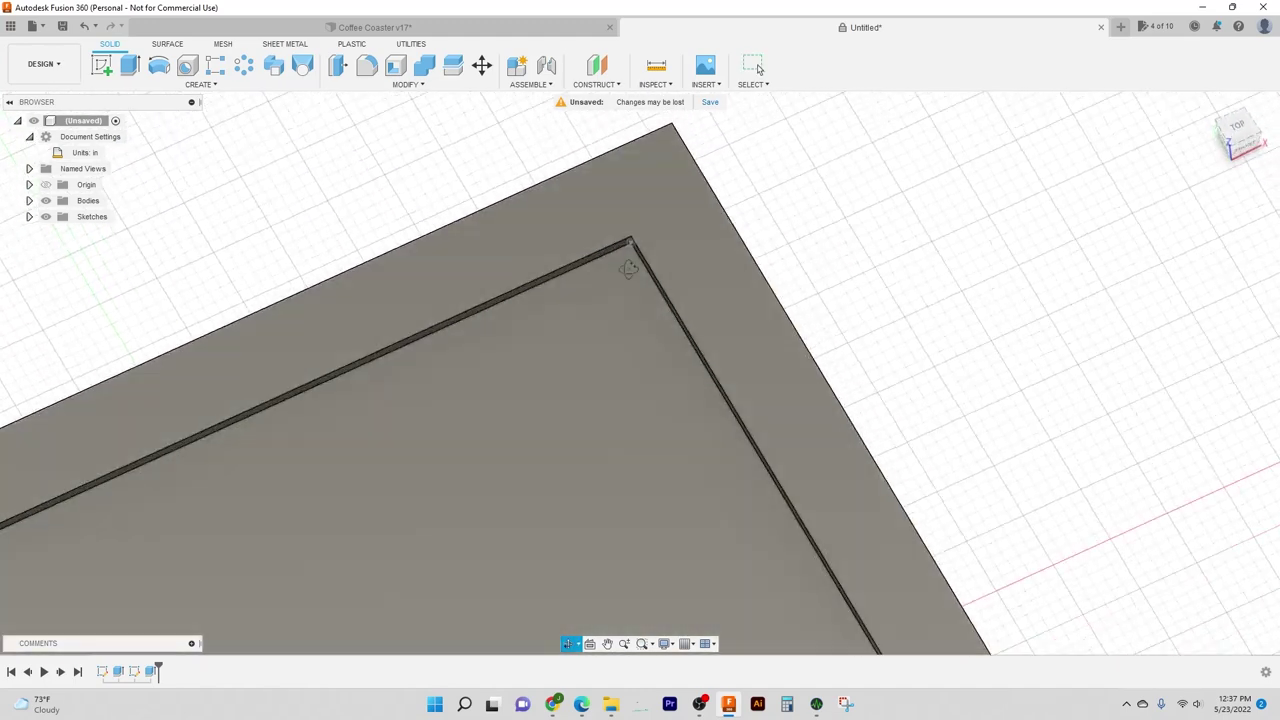
scroll(628, 256, "down", 6)
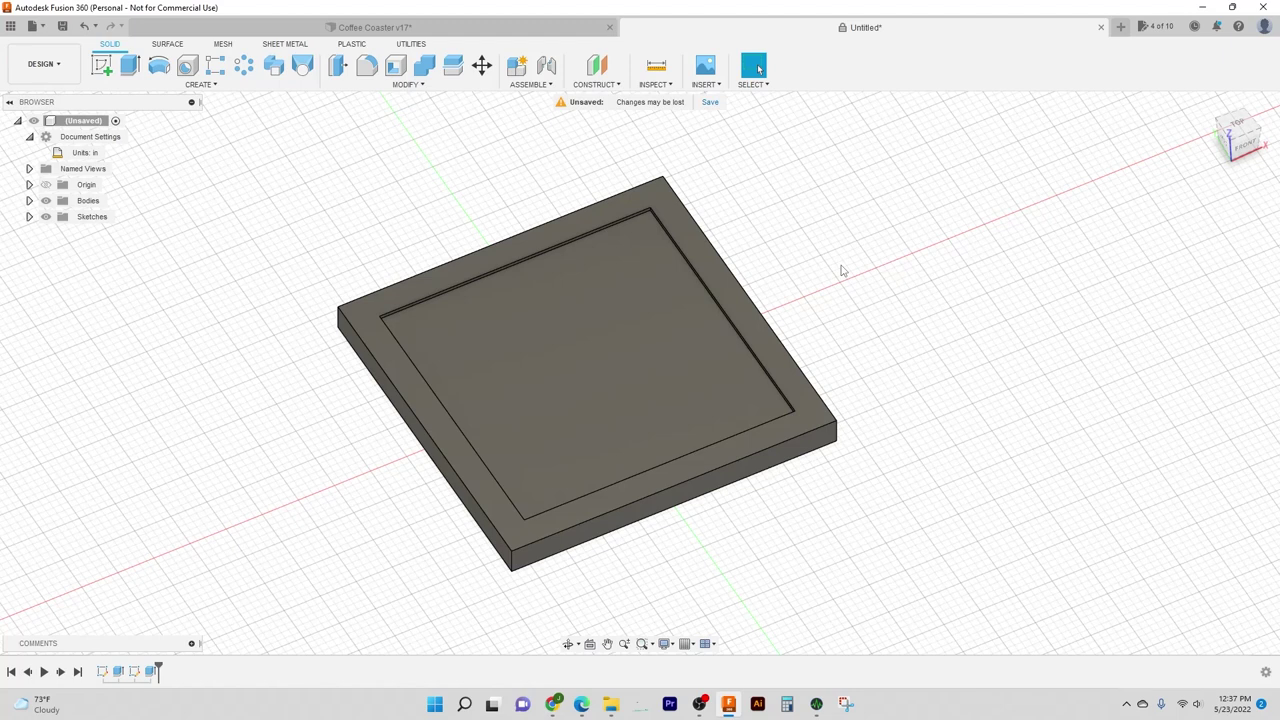
middle_click_drag(889, 306, 783, 286, "shift")
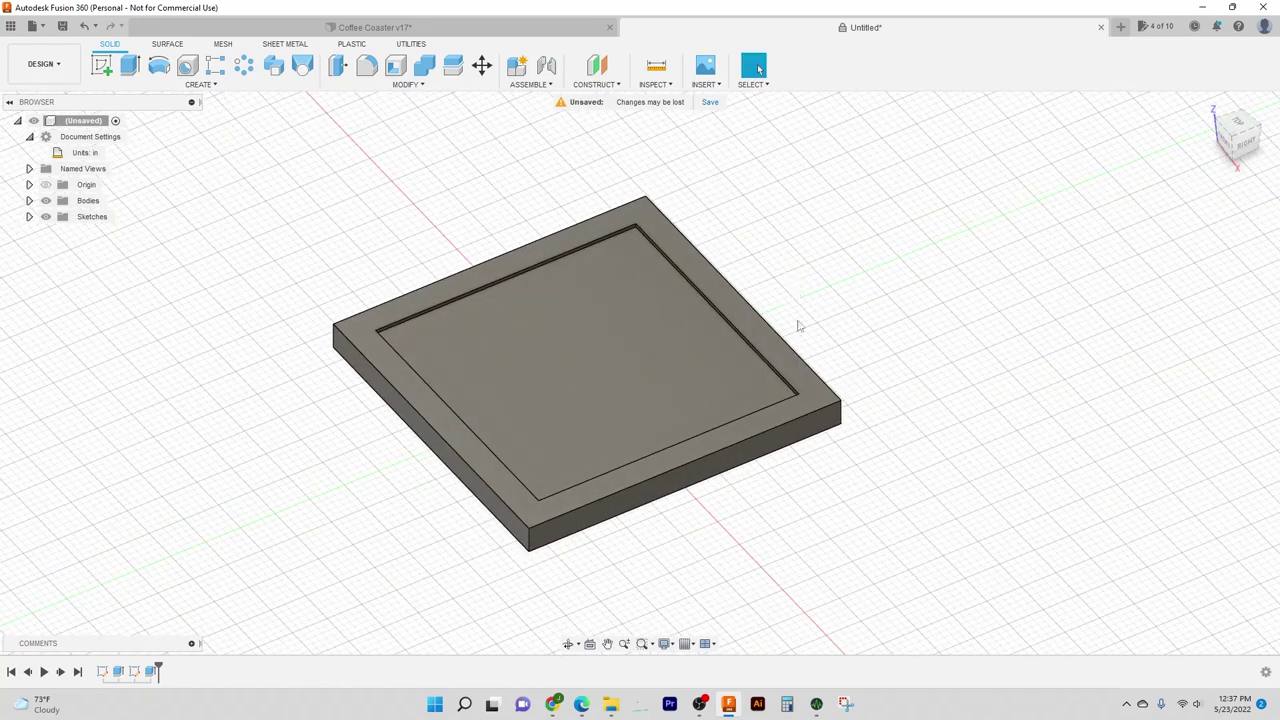
middle_click_drag(820, 340, 863, 331, "shift")
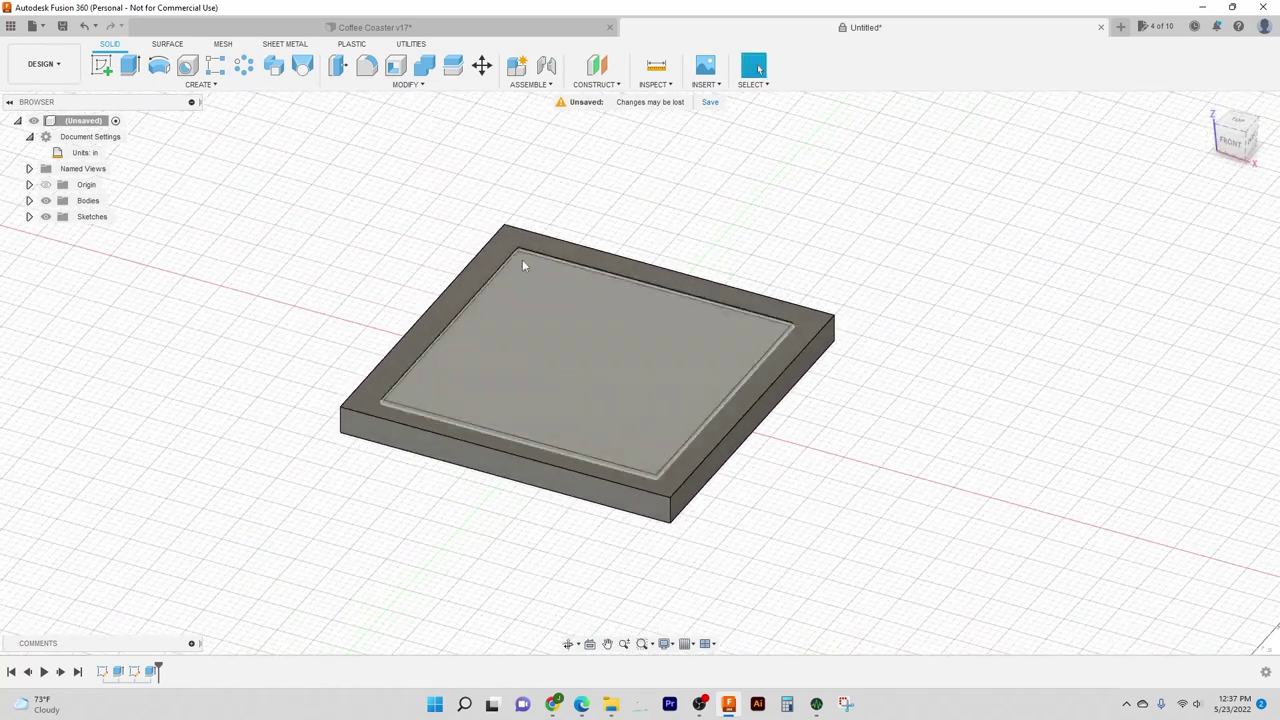
scroll(522, 259, "up", 5)
scroll(528, 243, "down", 4)
middle_click_drag(611, 263, 582, 192)
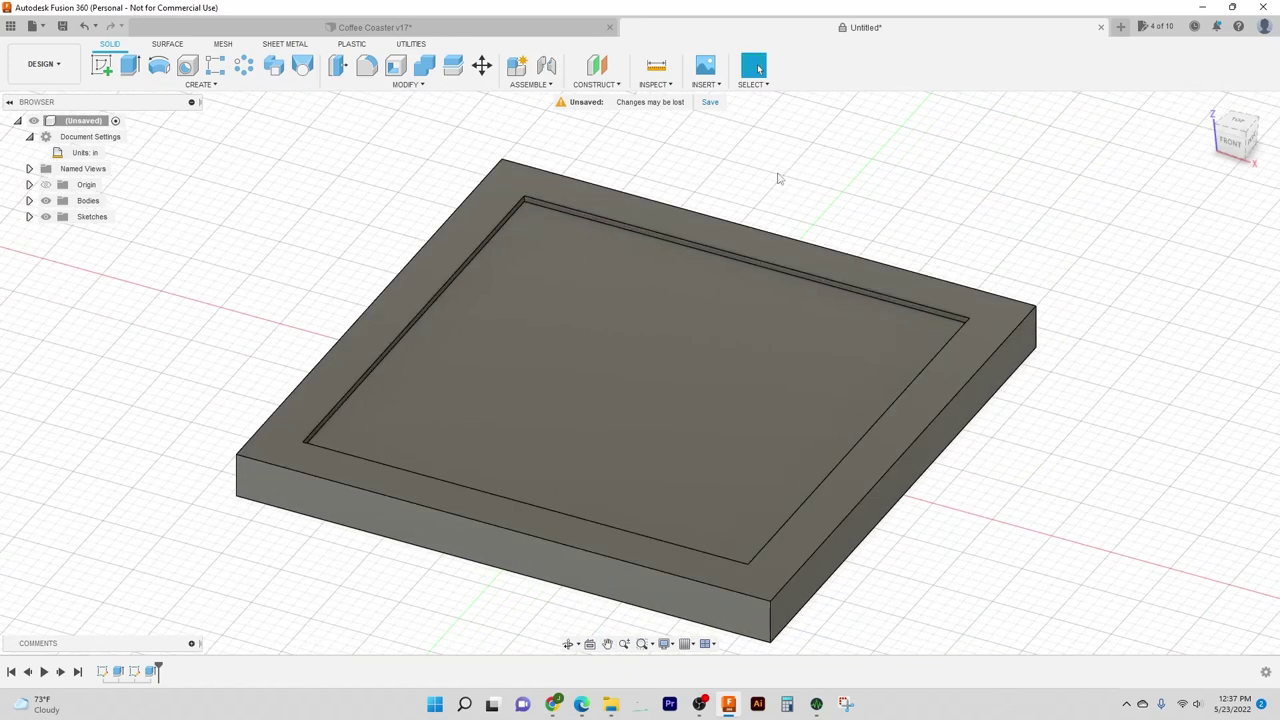
middle_click_drag(779, 178, 790, 183, "shift")
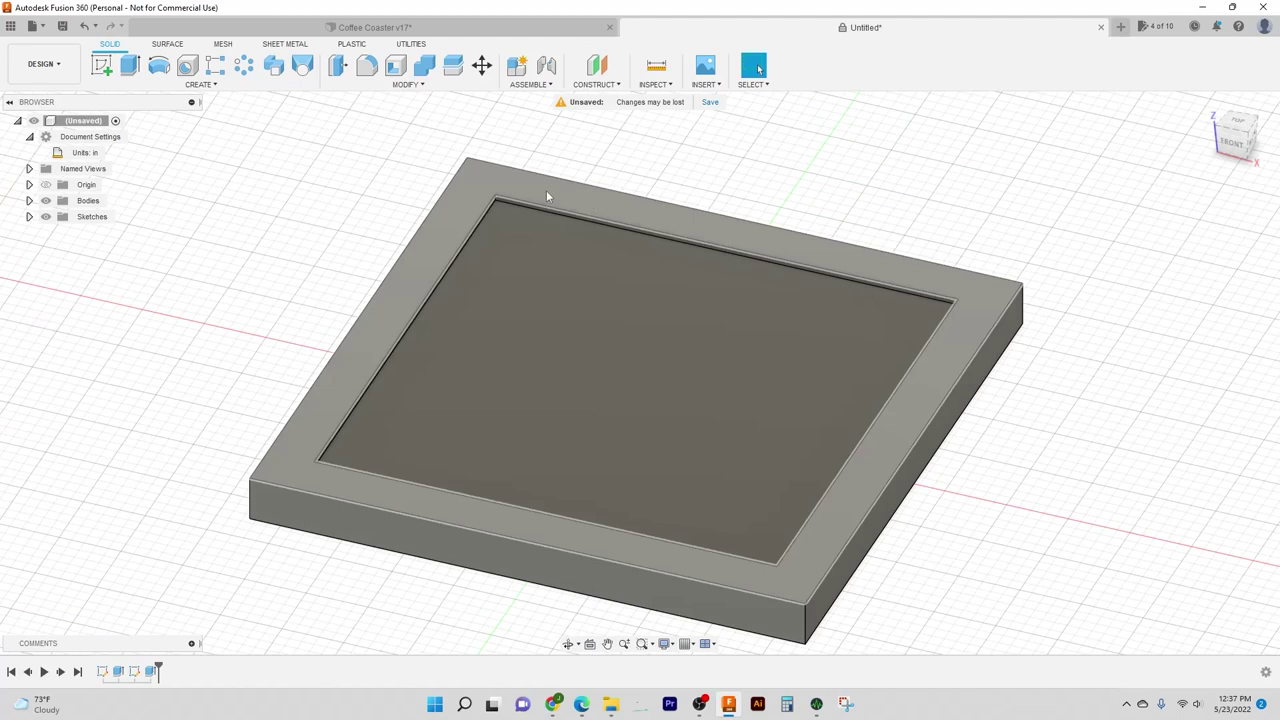
scroll(496, 199, "down", 2)
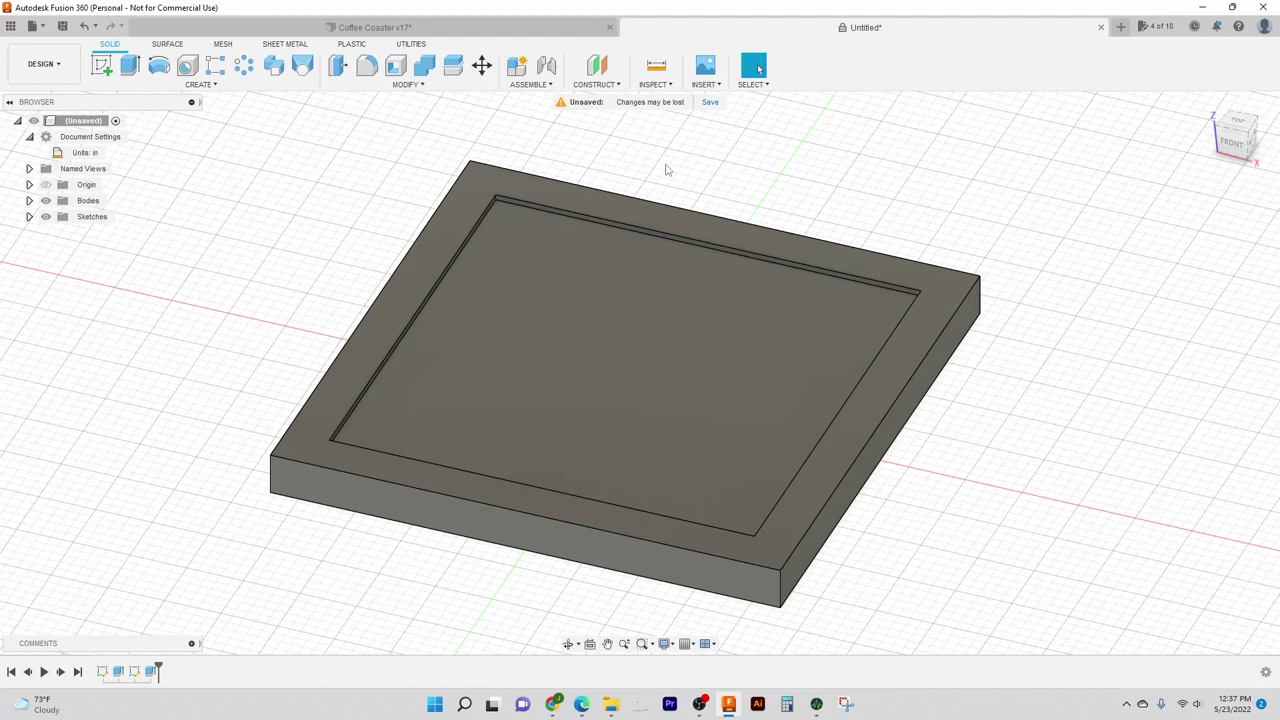
Step: Start a fillet and select the first vertical corner edge of the recess
key("f")
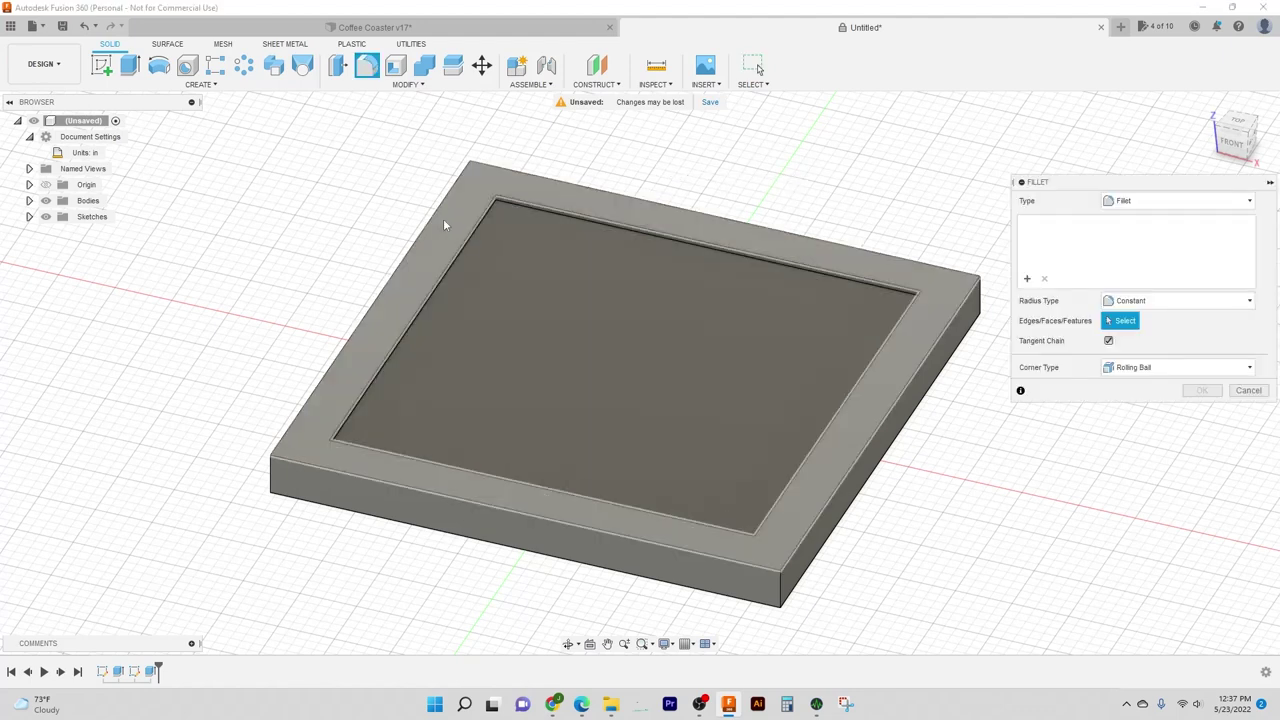
middle_click_drag(591, 149, 617, 156)
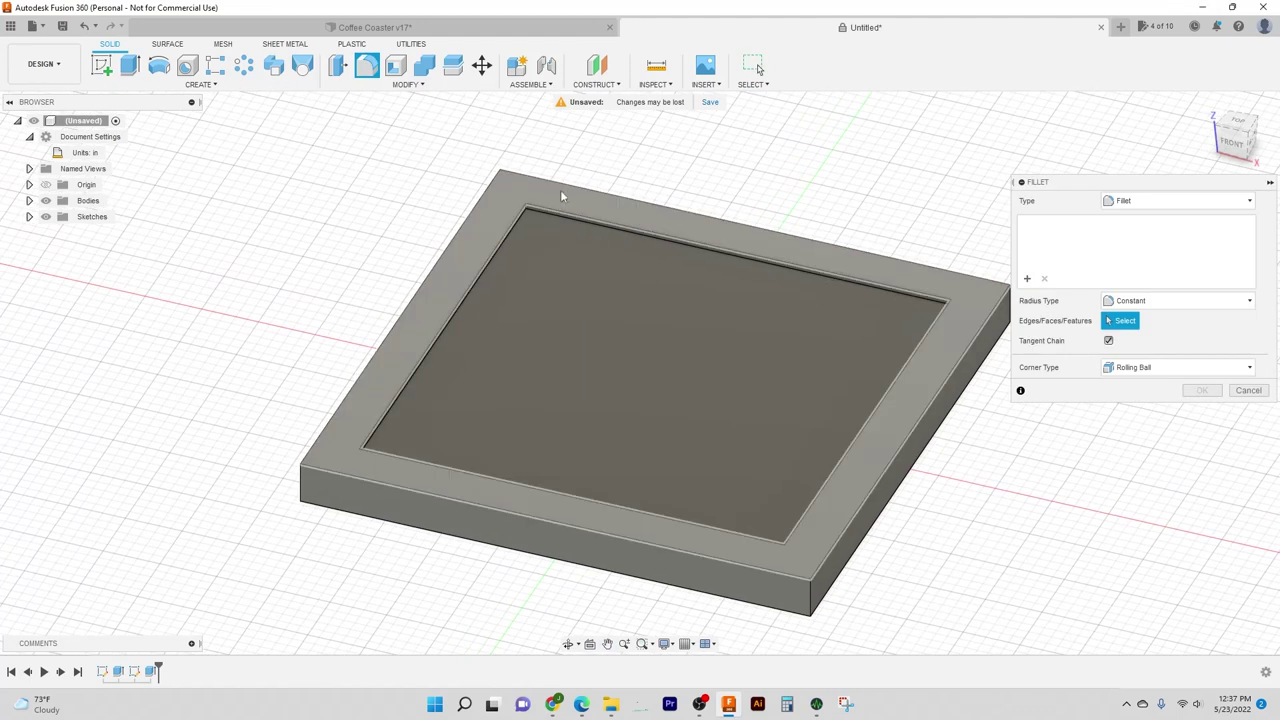
scroll(561, 196, "up", 5)
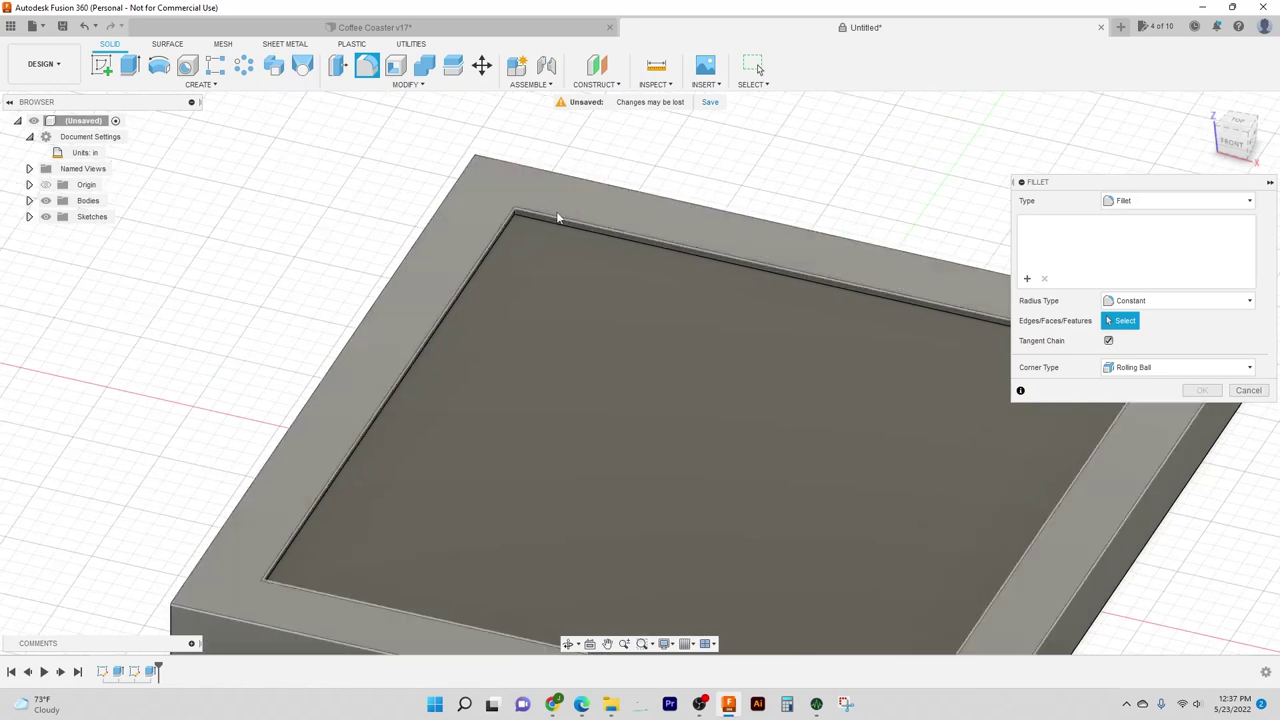
scroll(558, 218, "up", 4)
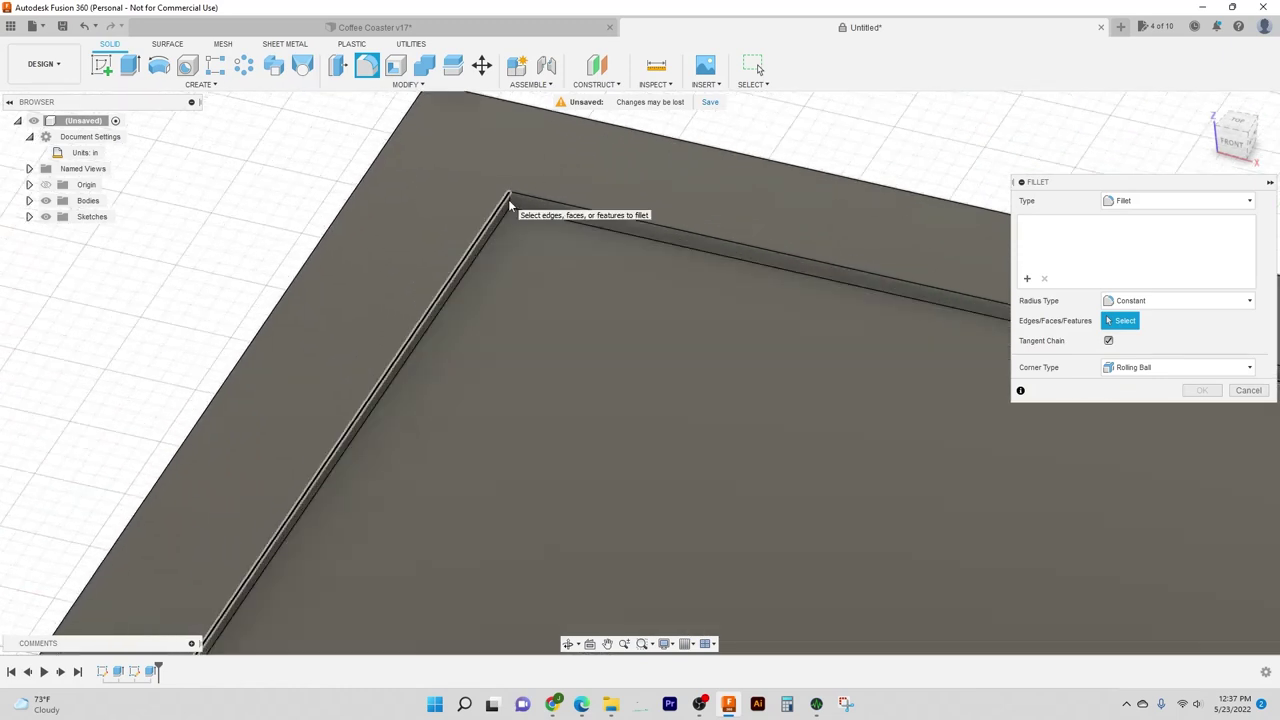
left_click(509, 203)
scroll(525, 272, "down", 5)
middle_click_drag(522, 278, 536, 288)
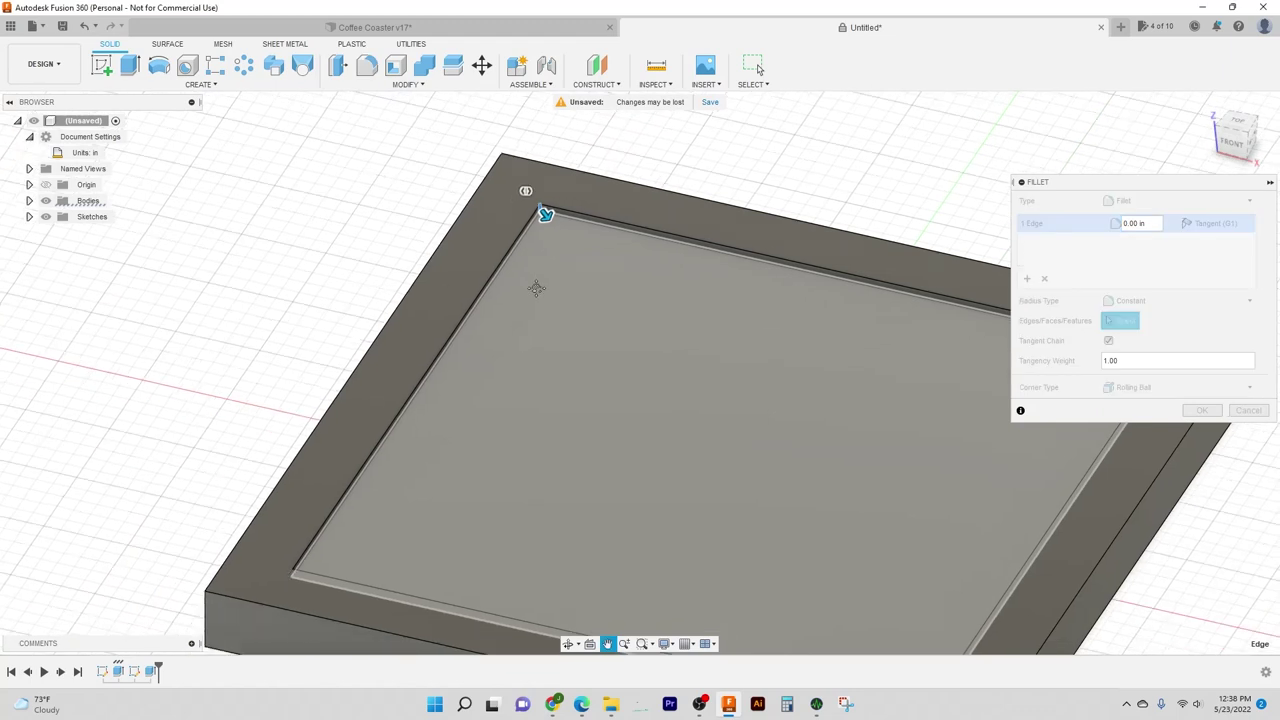
scroll(536, 288, "down", 2)
scroll(324, 498, "up", 6)
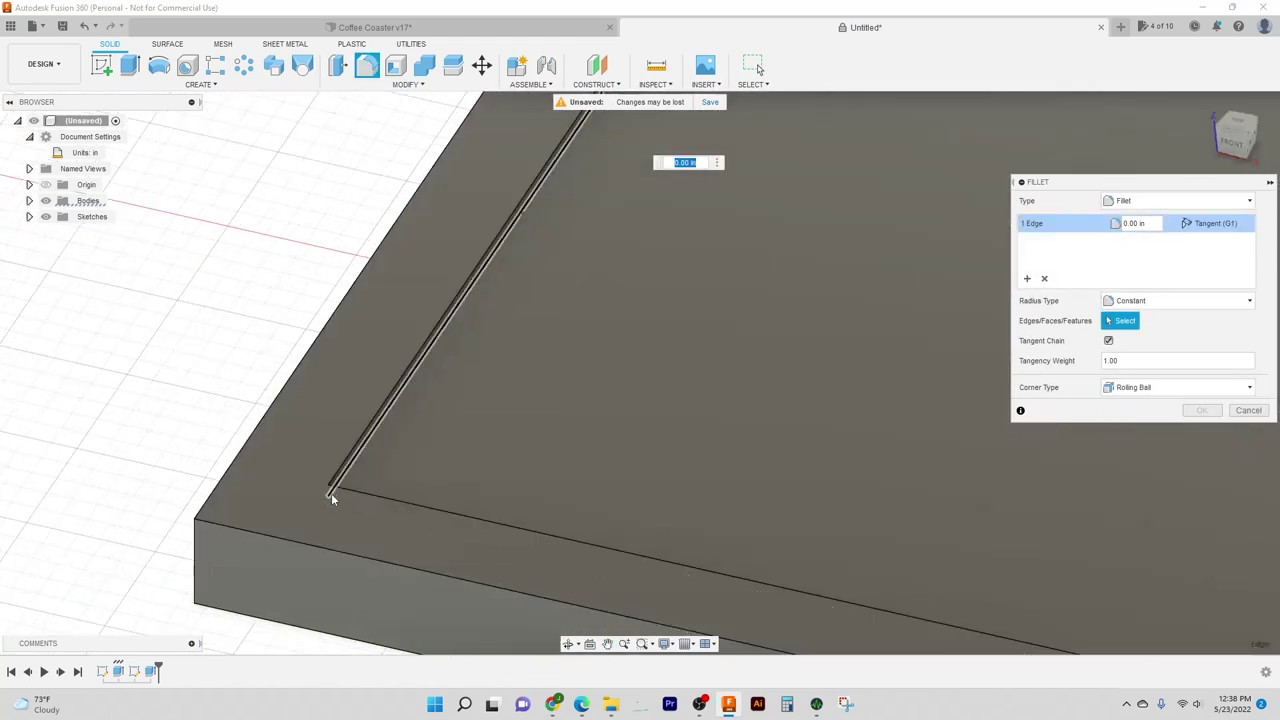
scroll(330, 495, "up", 2)
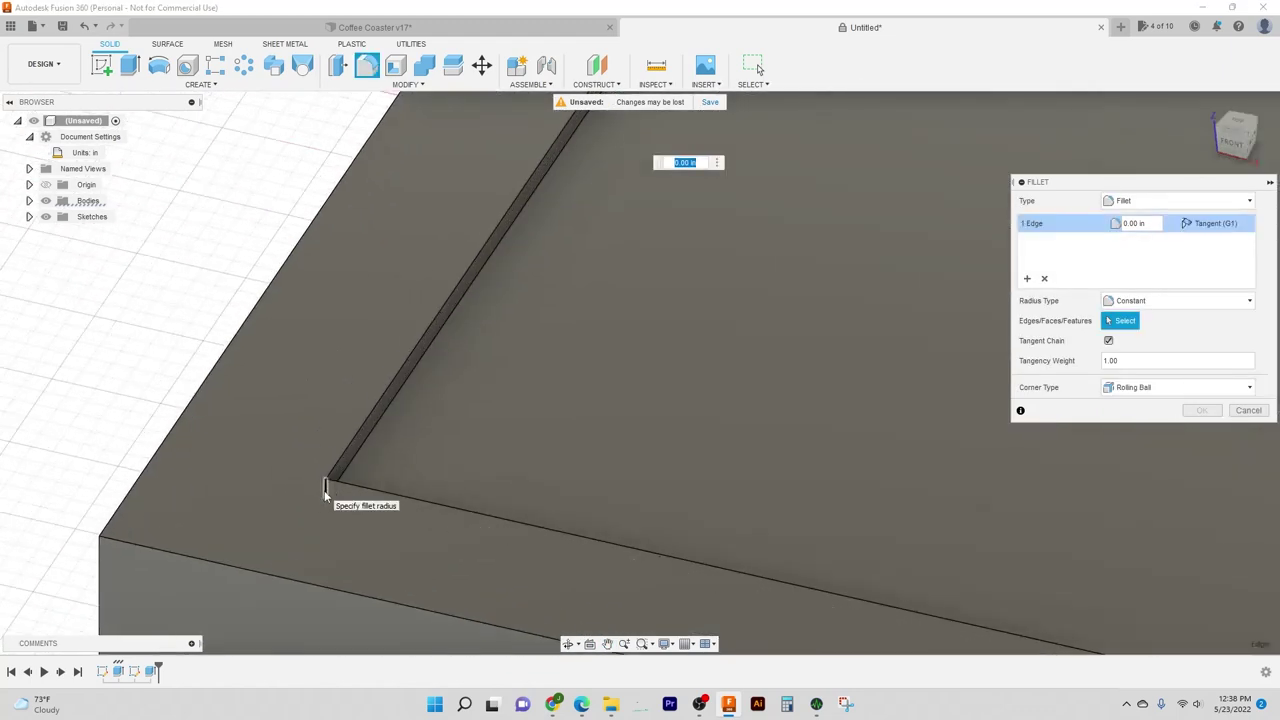
Step: Add the other three recess corner edges to the fillet selection
left_click(326, 494)
scroll(345, 490, "down", 2)
scroll(560, 498, "down", 3)
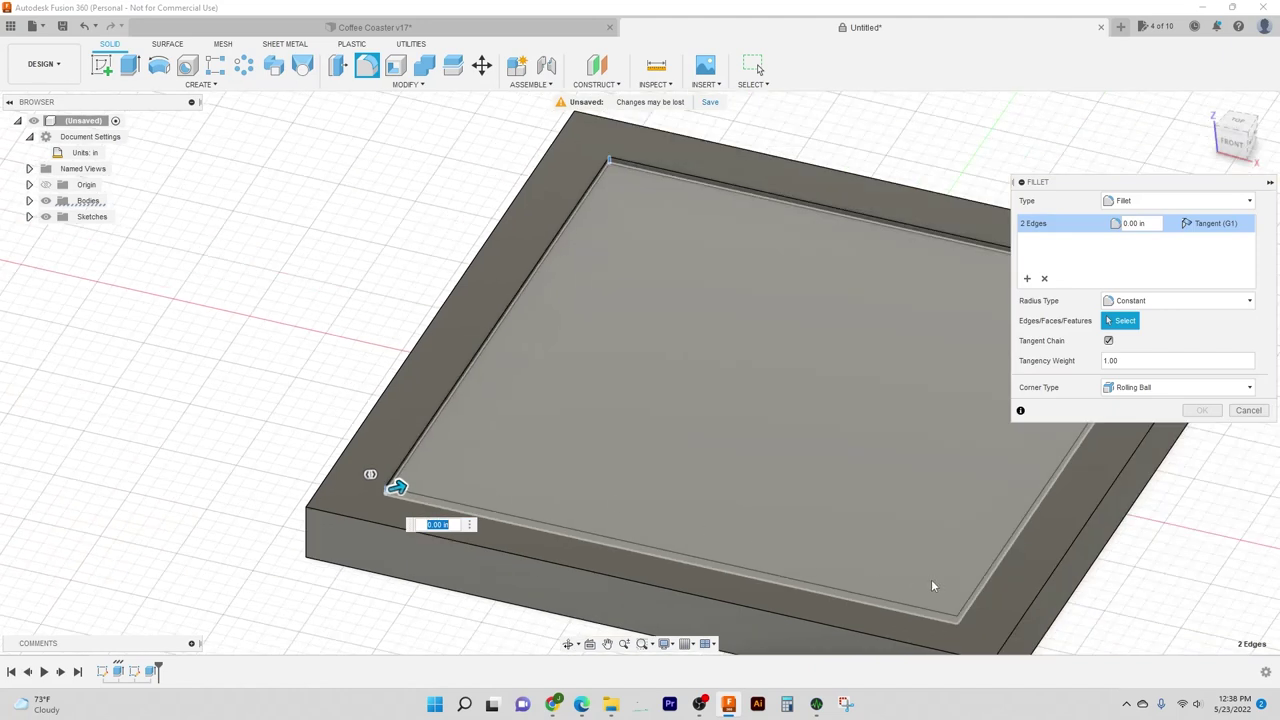
scroll(828, 505, "up", 5)
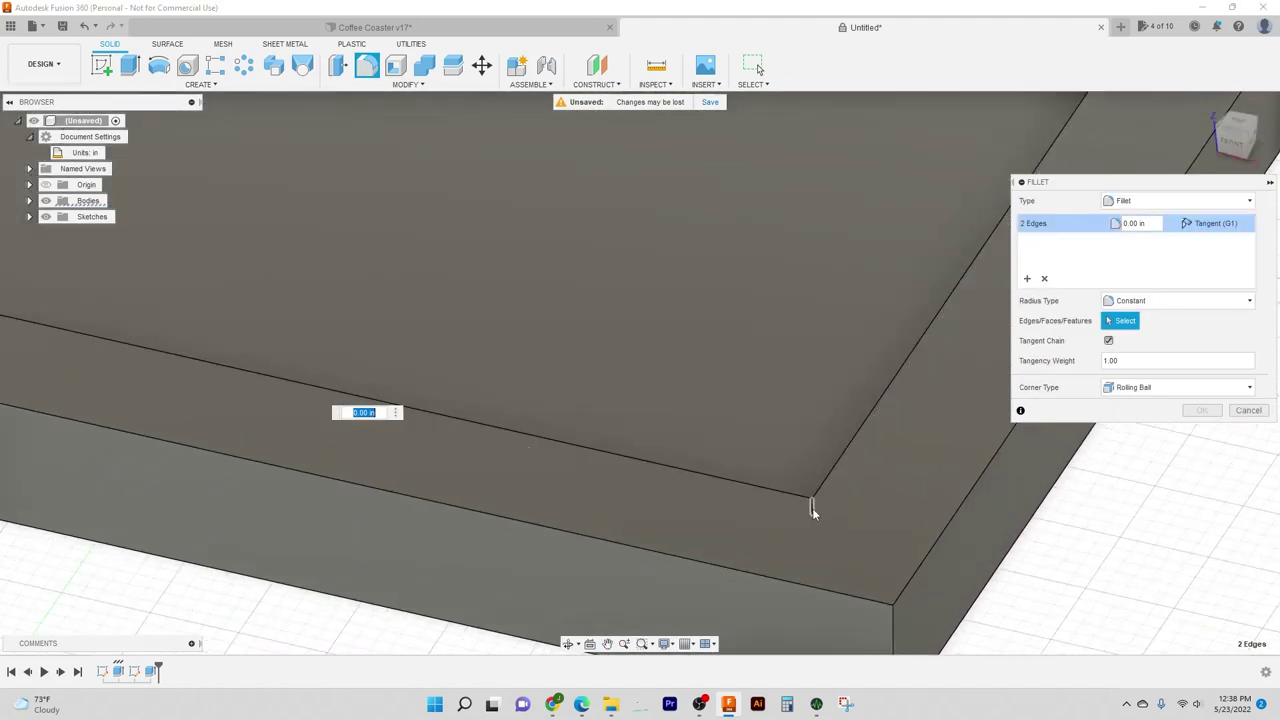
left_click(812, 510)
scroll(806, 500, "down", 5)
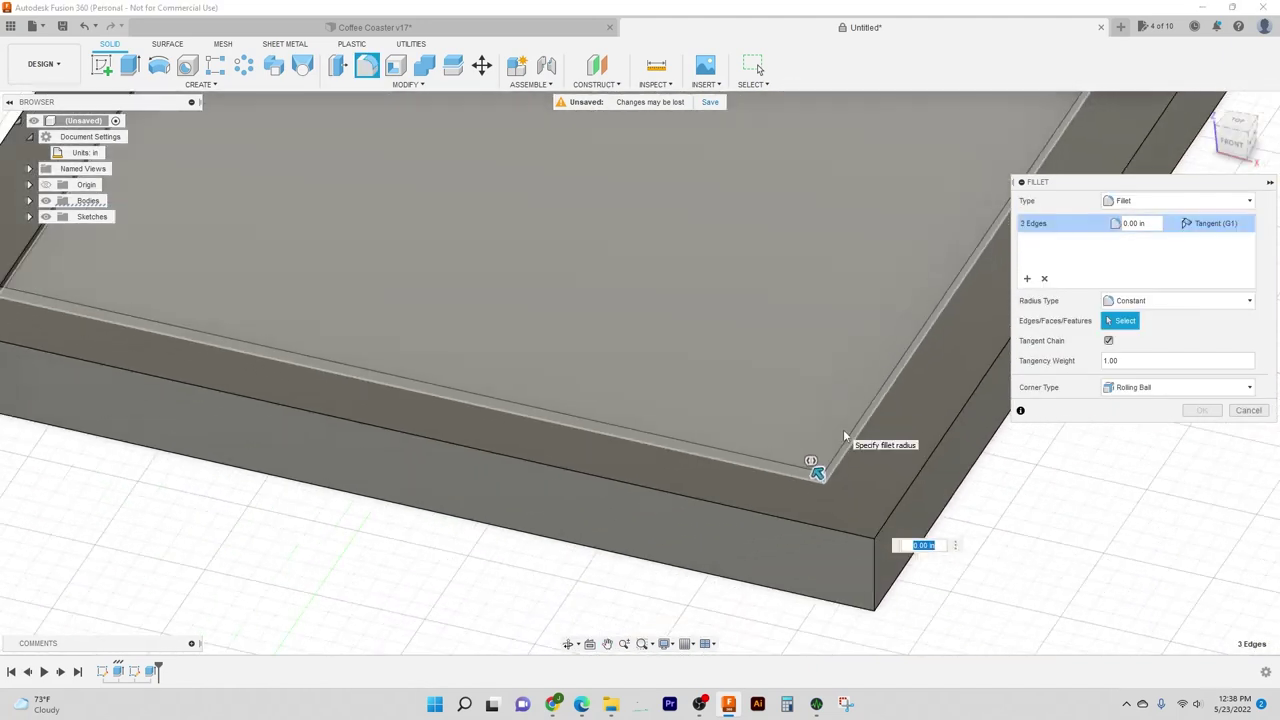
middle_click_drag(803, 474, 557, 566)
scroll(803, 232, "up", 6)
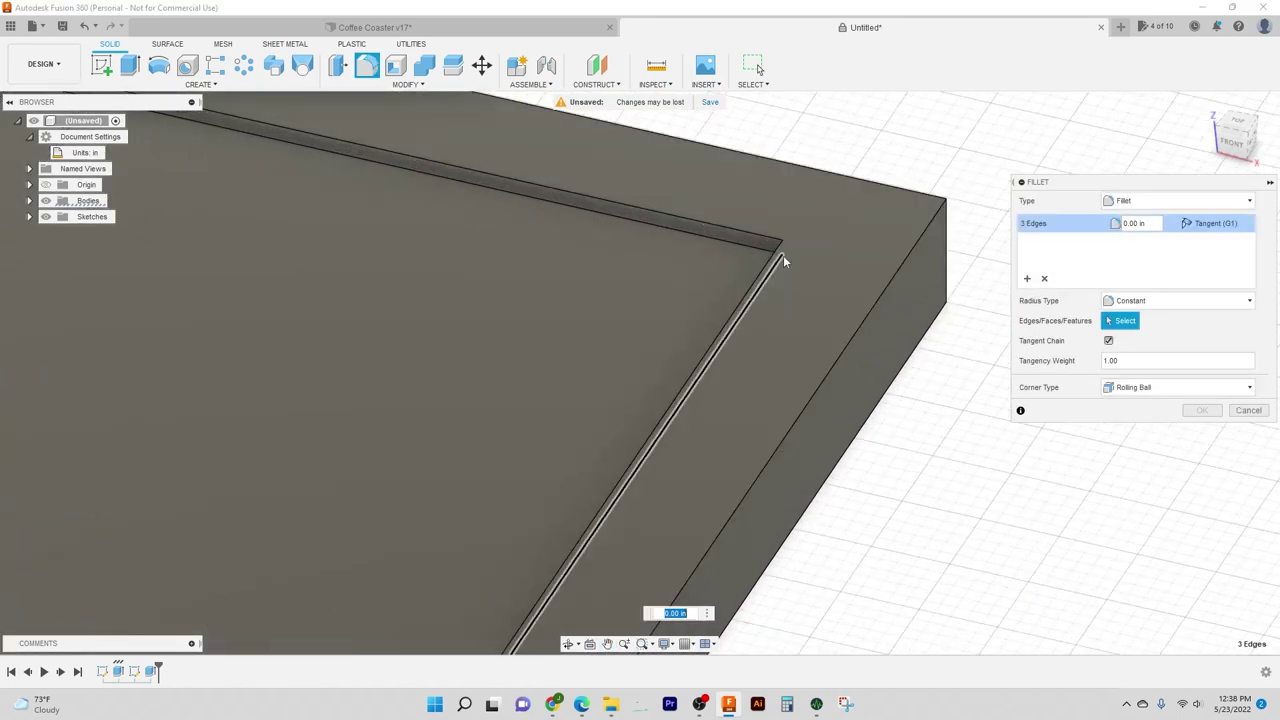
left_click(784, 247)
scroll(770, 270, "down", 6)
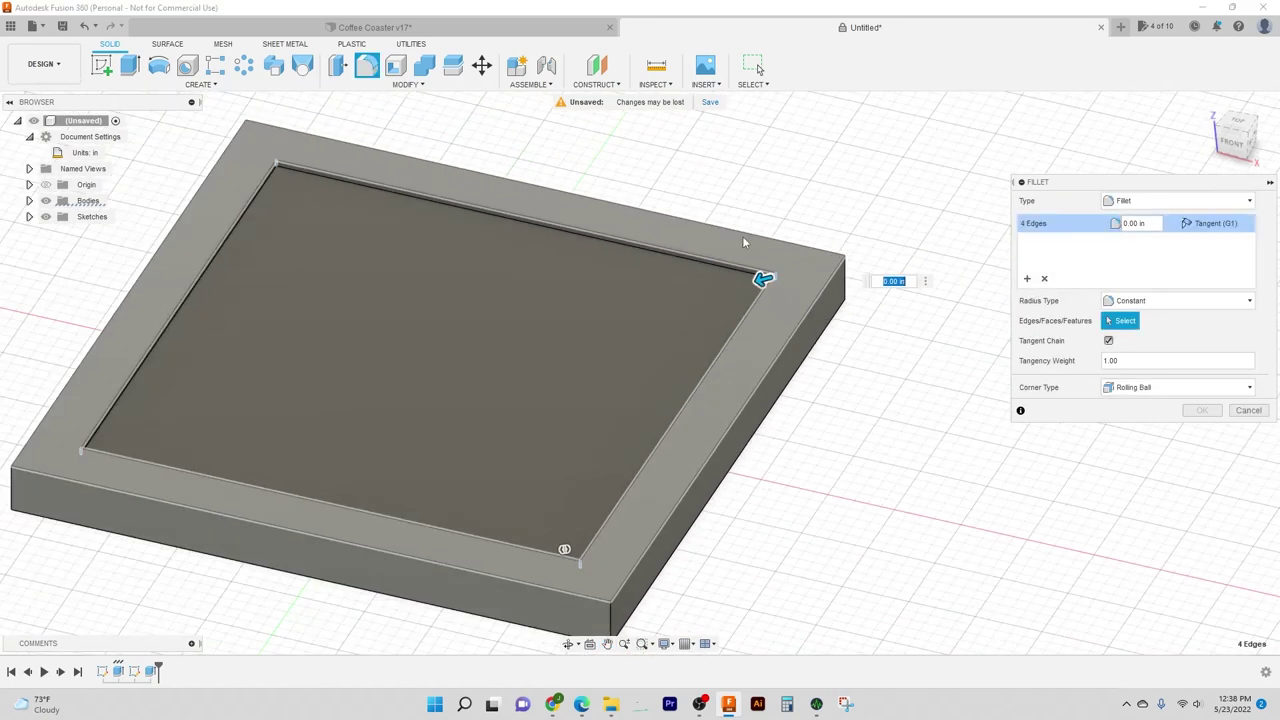
middle_click_drag(743, 206, 800, 208)
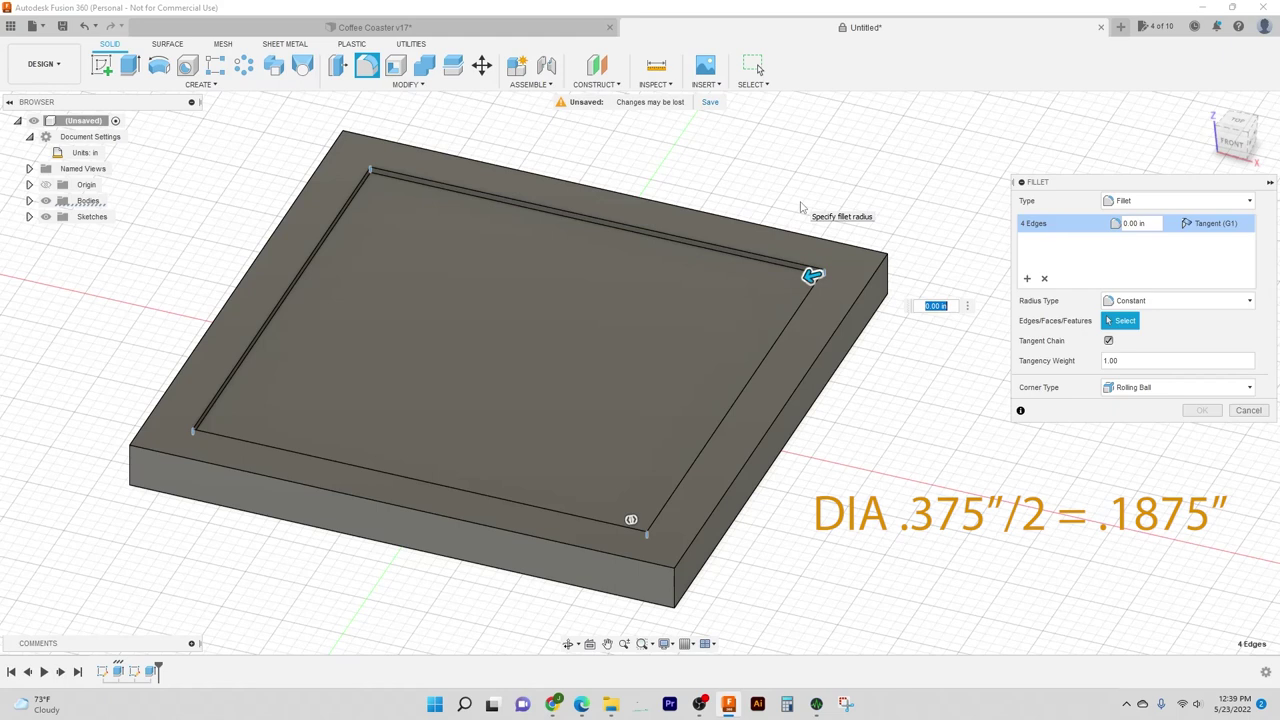
Step: Set the fillet radius to 0.25 in and apply it
key("BackSpace")
type(".25")
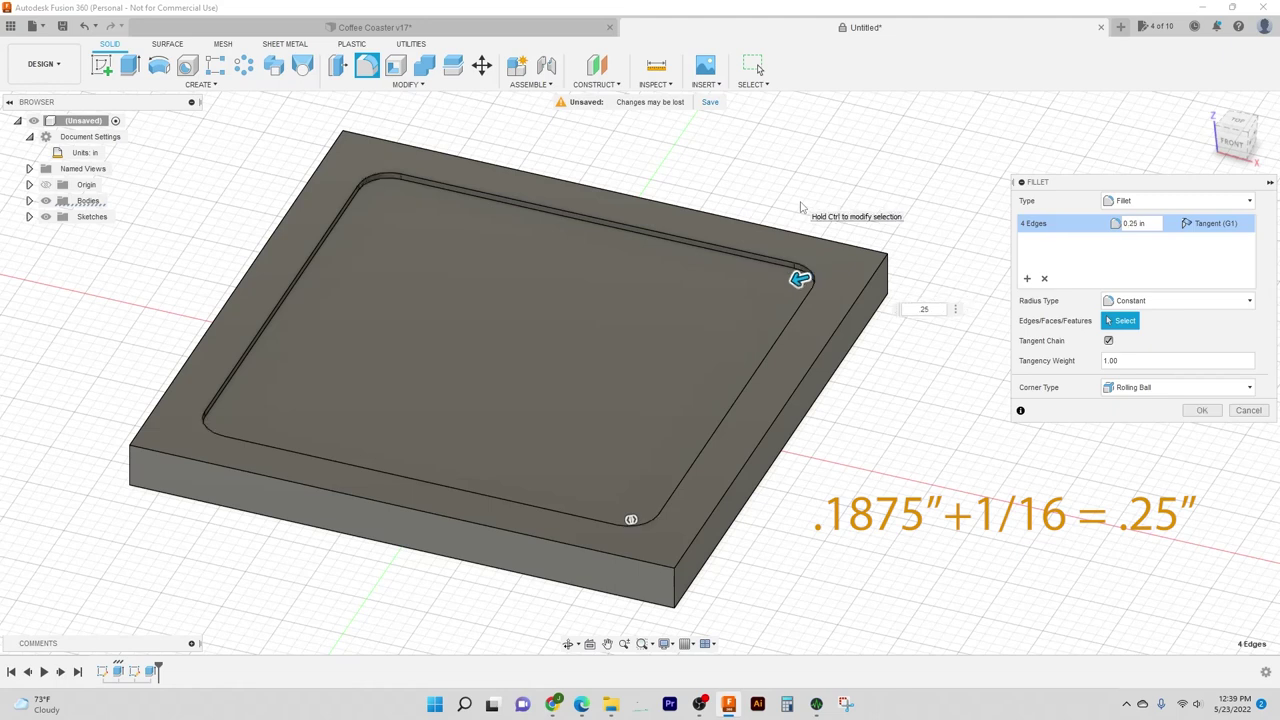
key("Return")
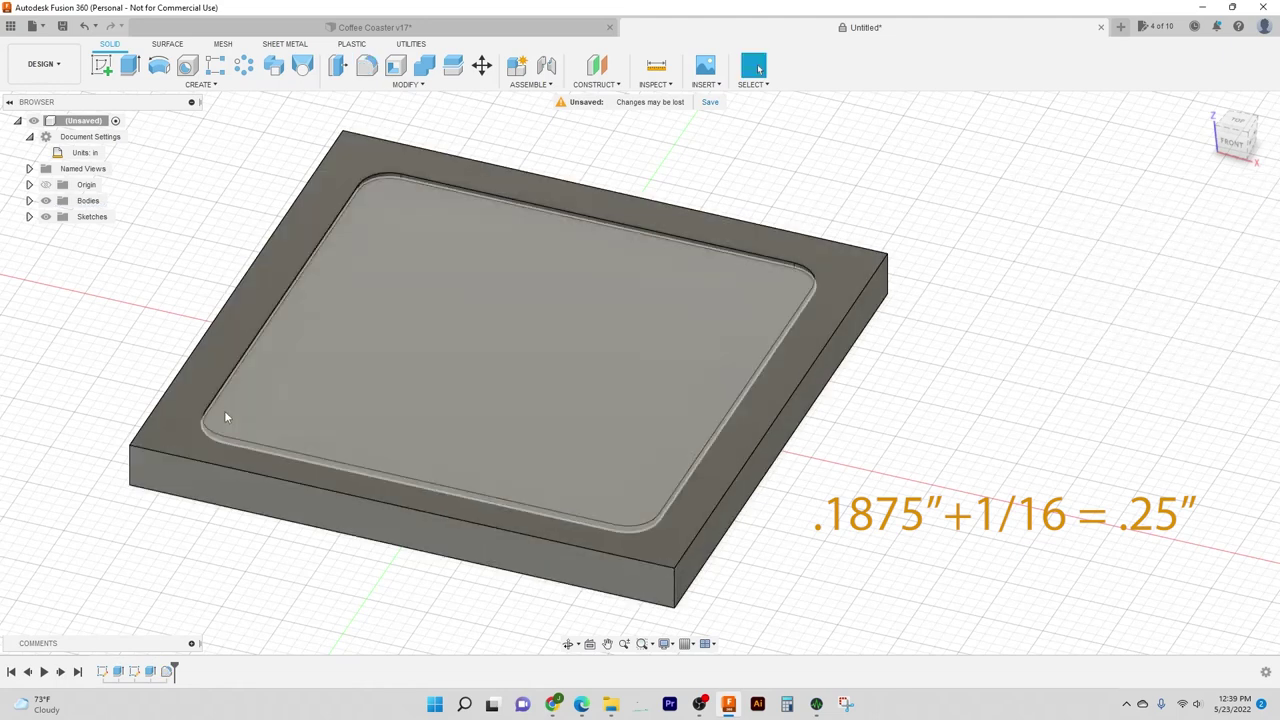
Step: Start a new sketch on the coaster
scroll(1100, 366, "down", 2)
middle_click_drag(1100, 366, 1077, 358)
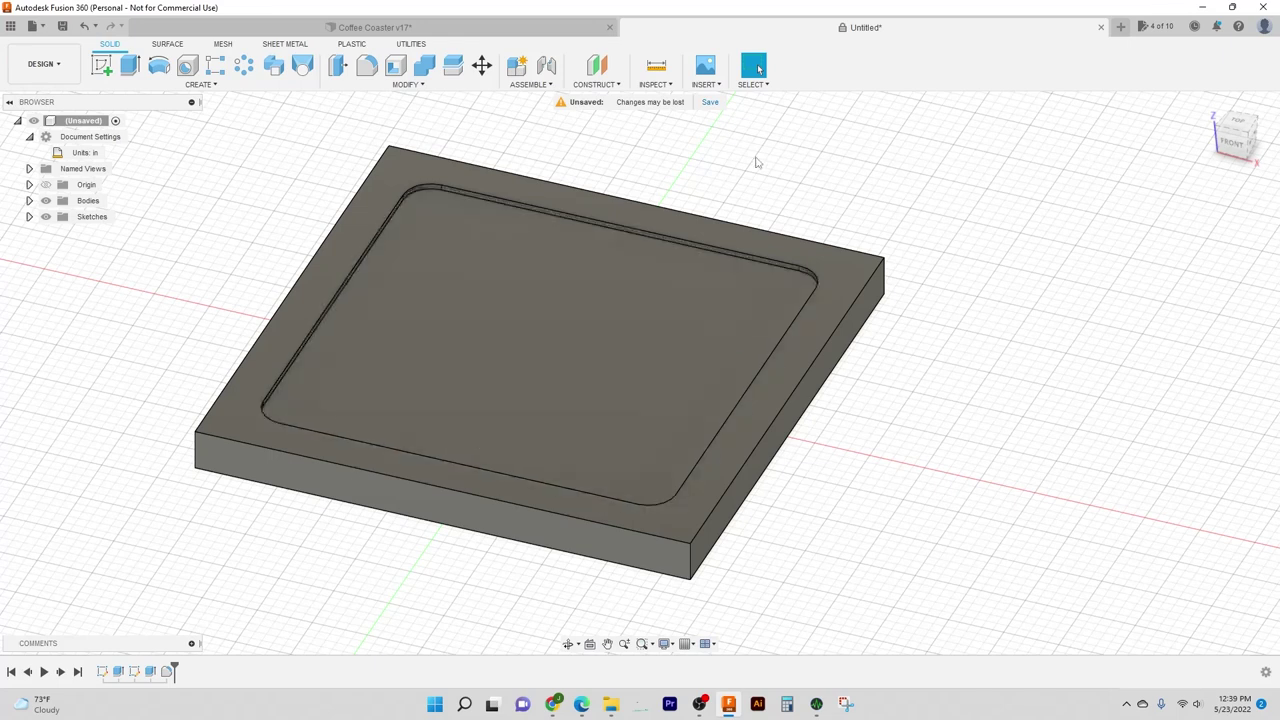
key("s")
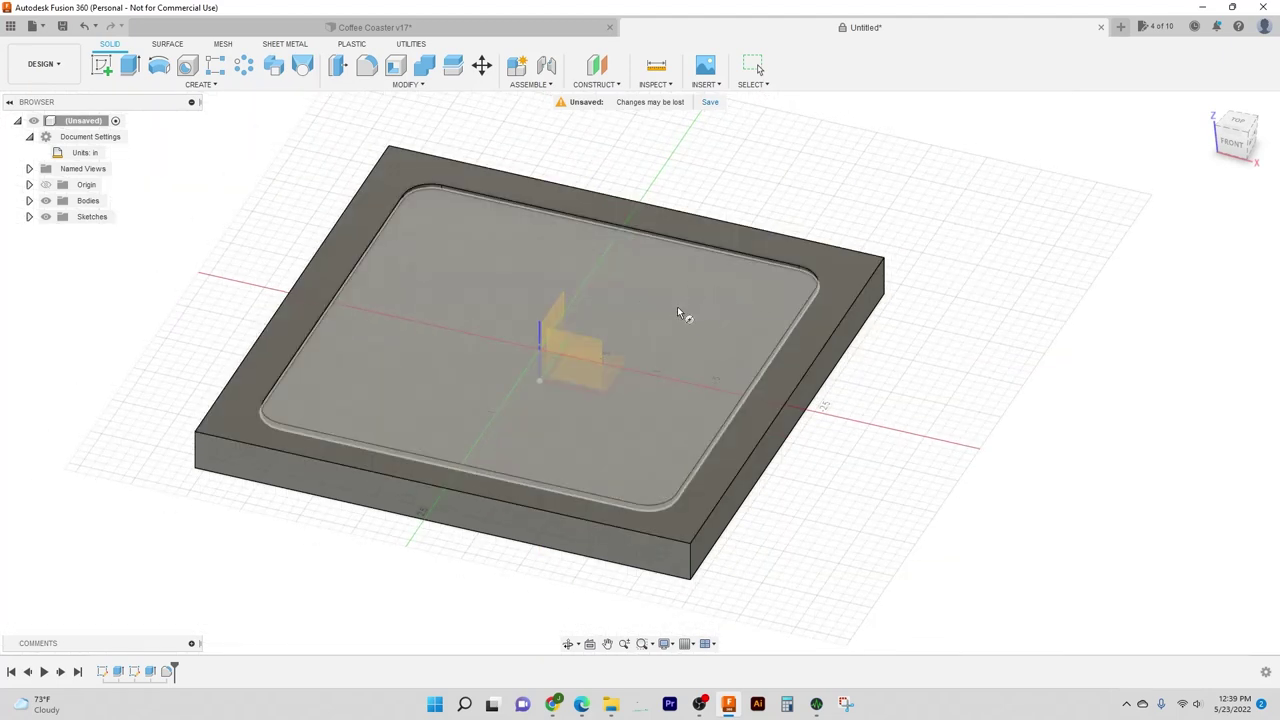
Step: Start a sketch on the recess floor and draw a 3.5 in diameter circle at the origin
left_click(680, 310)
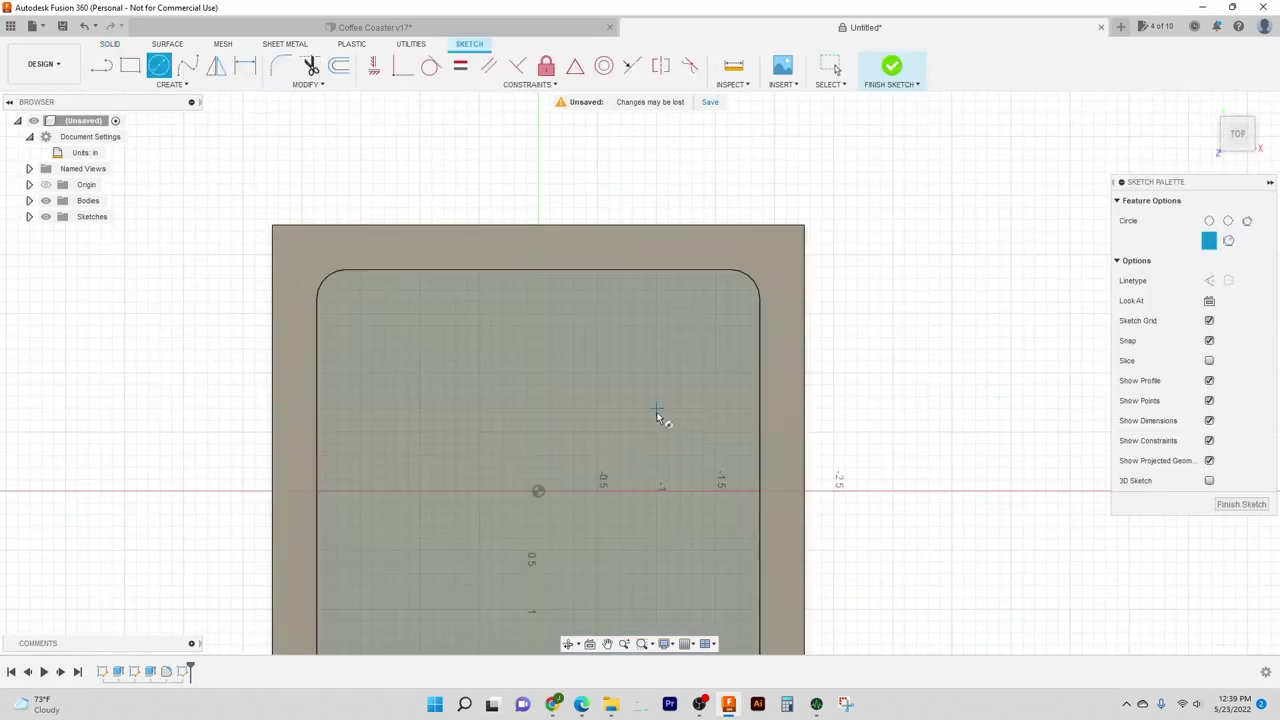
middle_click_drag(657, 414, 691, 306)
scroll(740, 370, "down", 1)
middle_click_drag(740, 370, 734, 340)
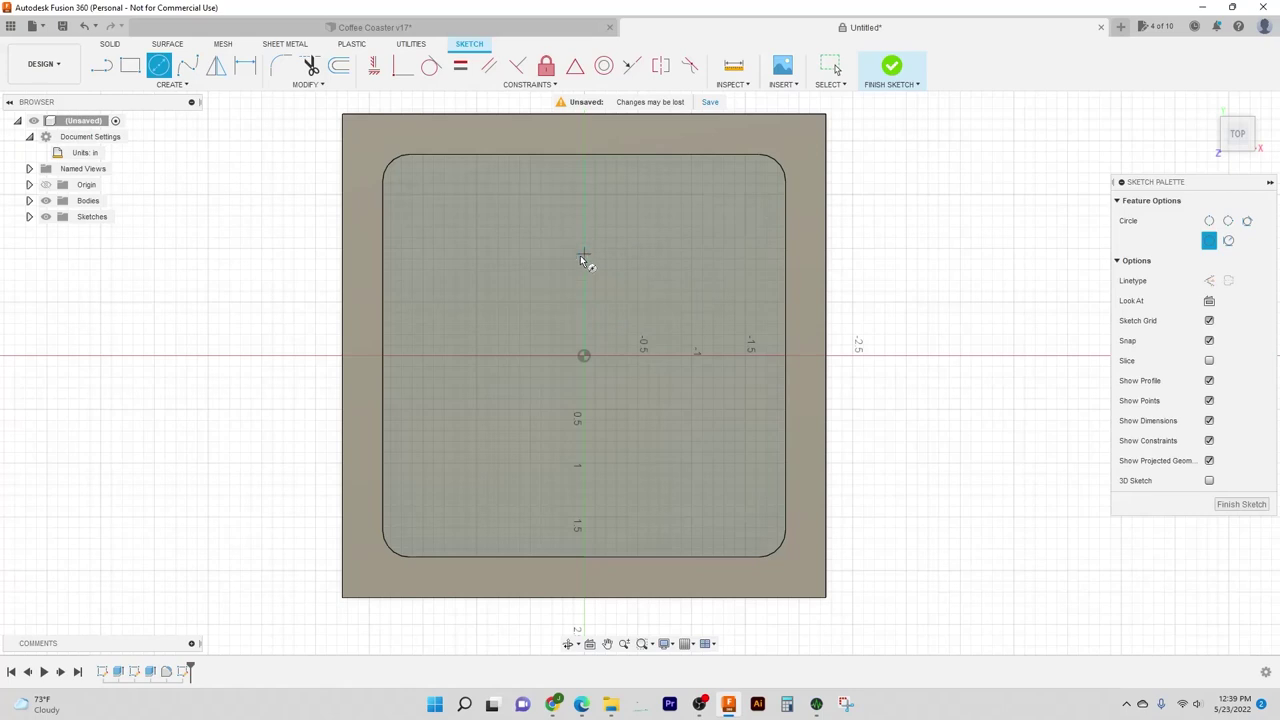
left_click(584, 356)
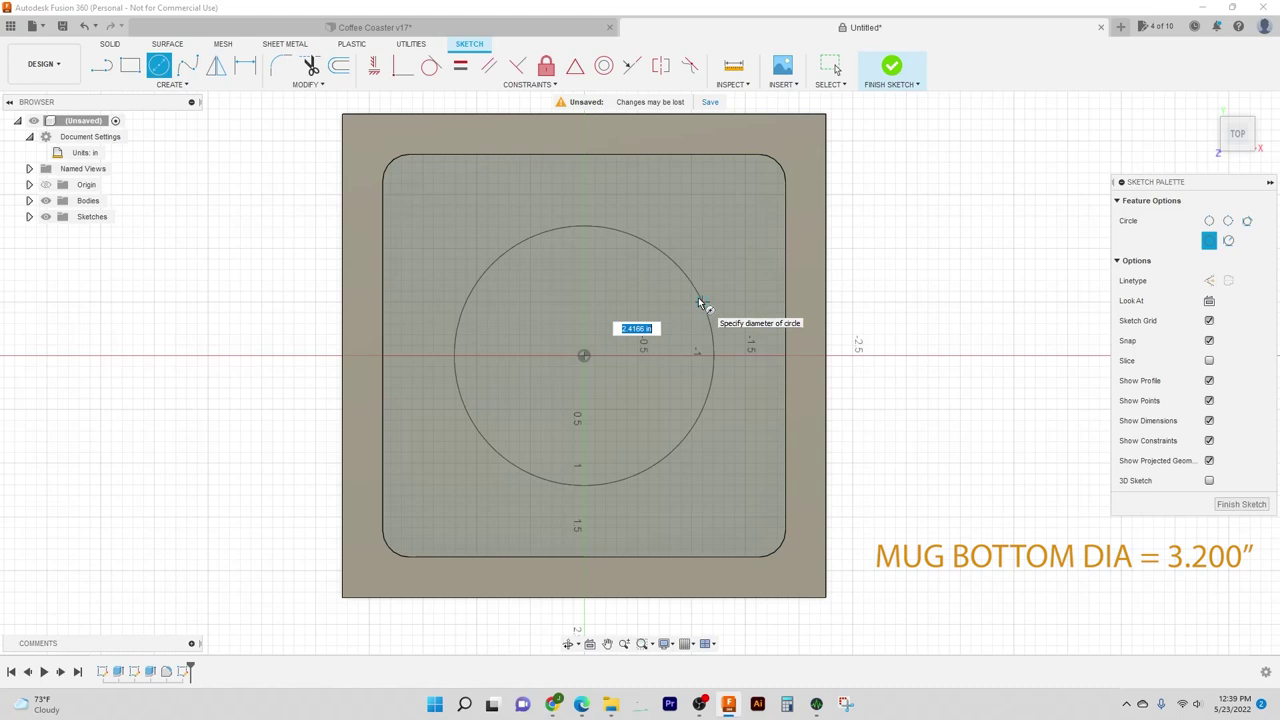
type("3.5")
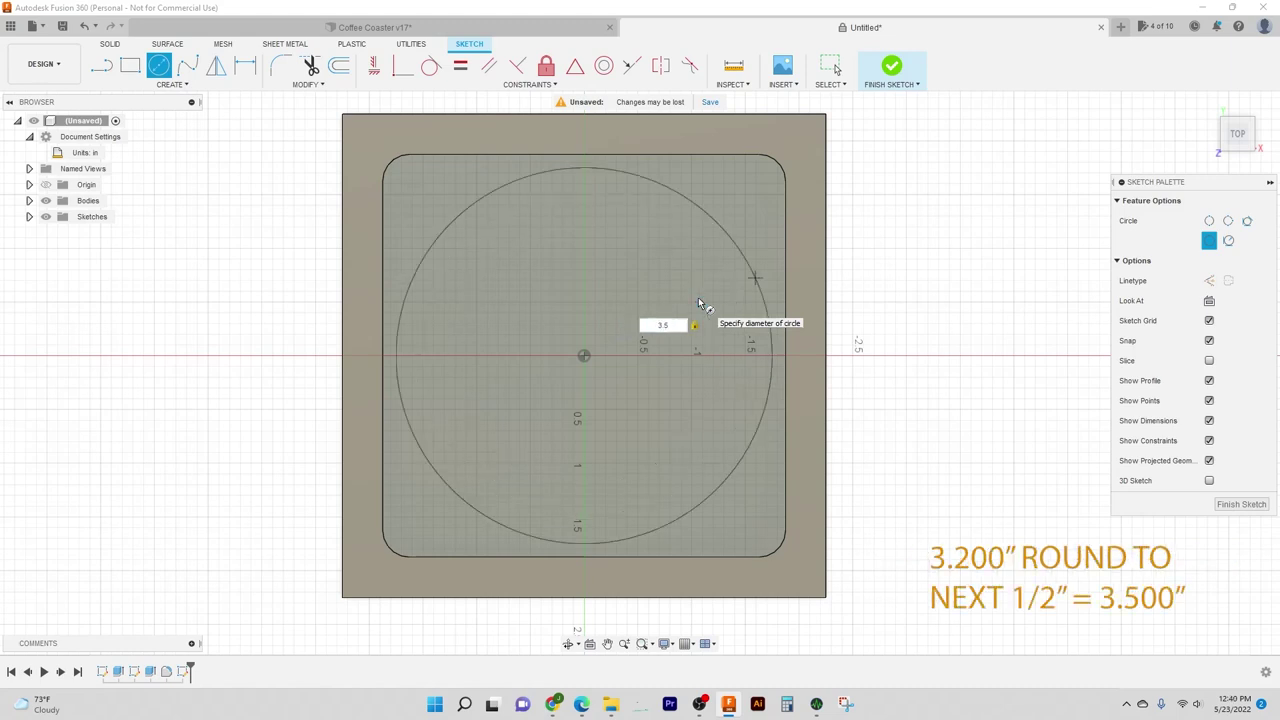
key("Return")
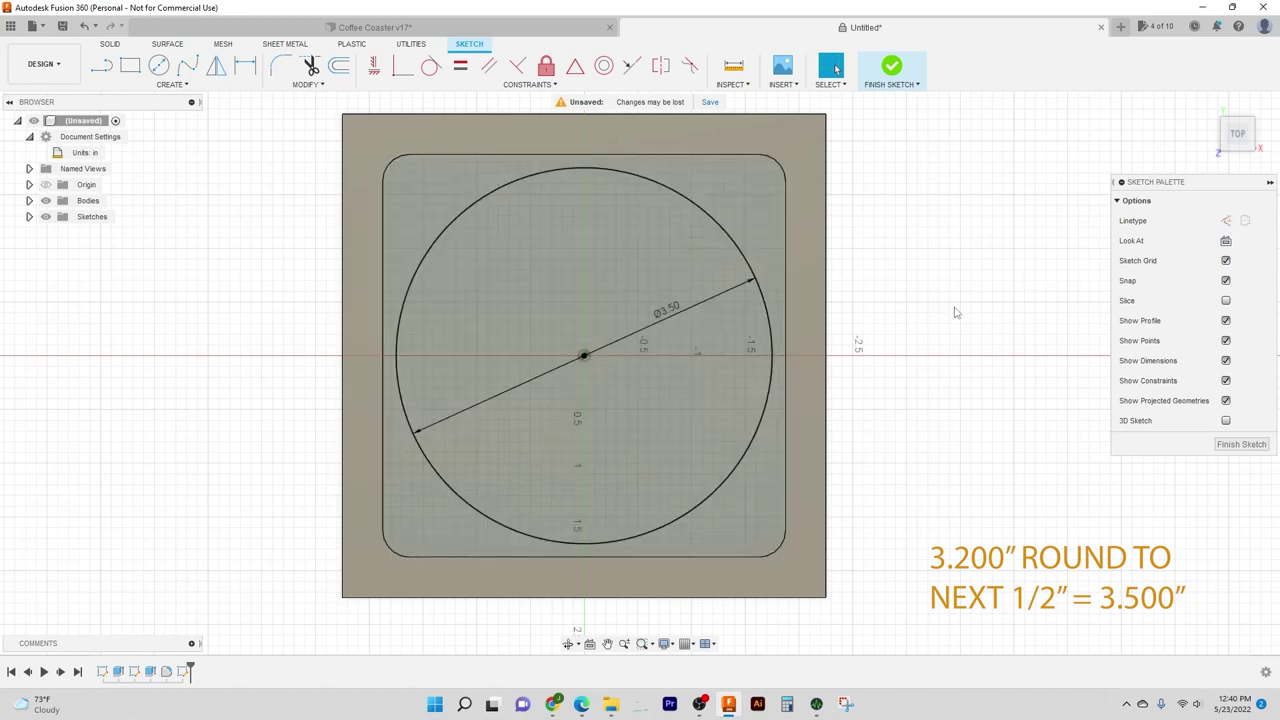
Step: Extrude the 3.5 in circle 0.20 in downward as a cut to form the mug pocket
key("e")
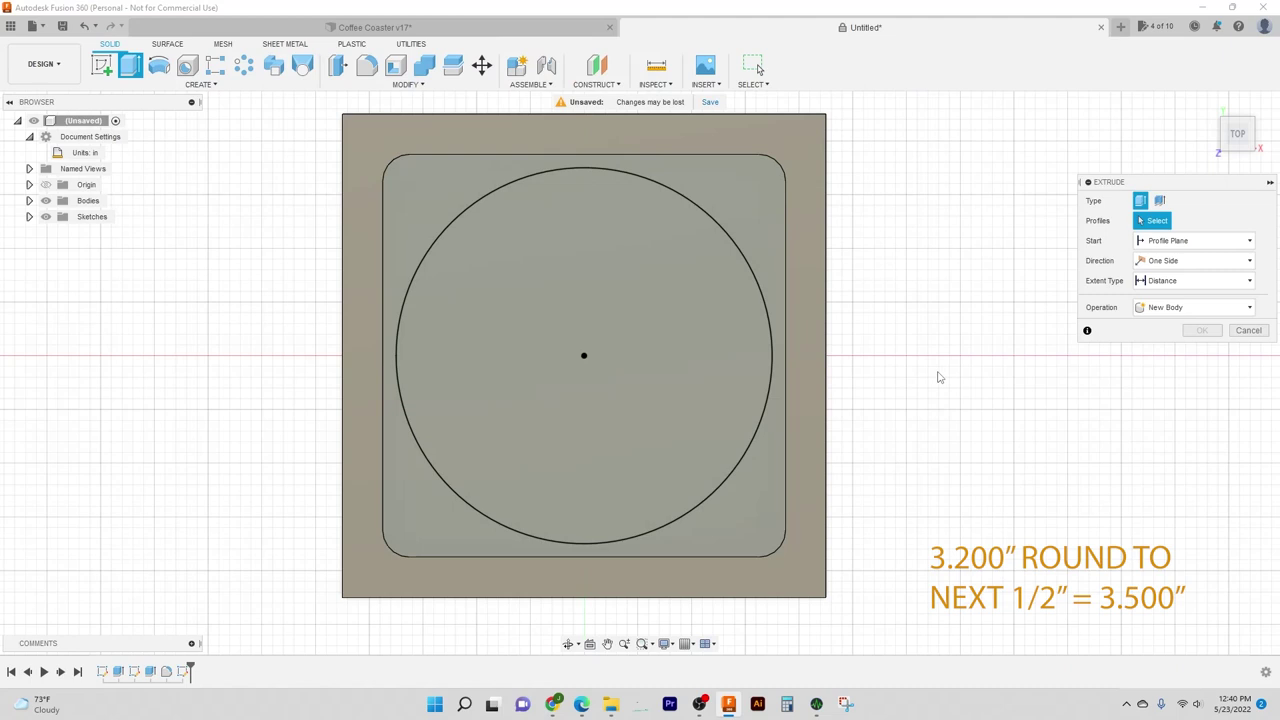
middle_click_drag(940, 377, 903, 341, "shift")
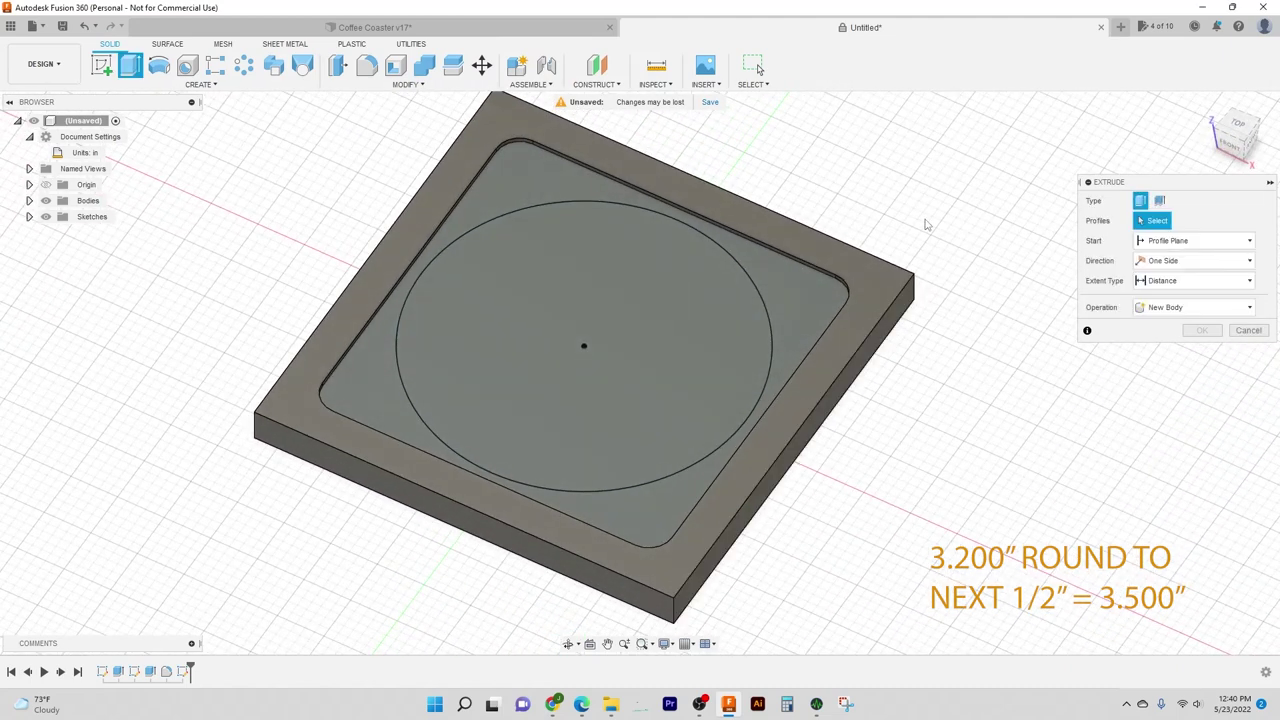
left_click(670, 311)
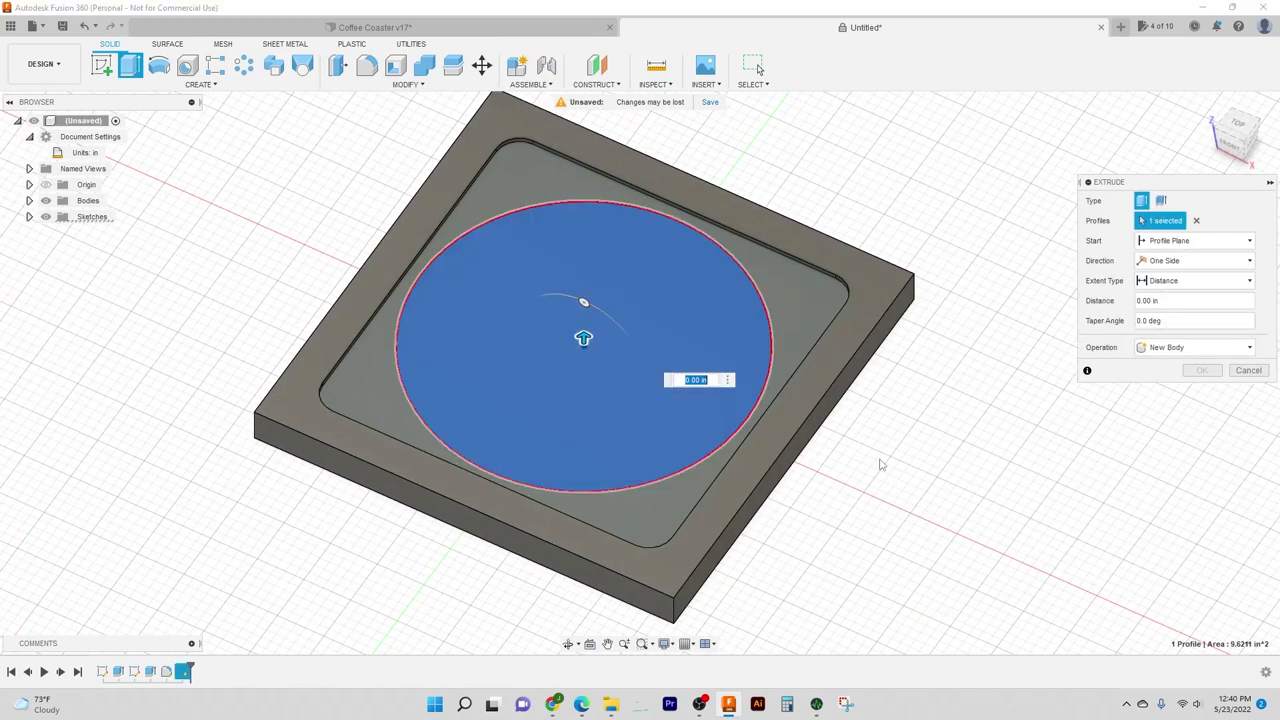
middle_click_drag(880, 480, 781, 364)
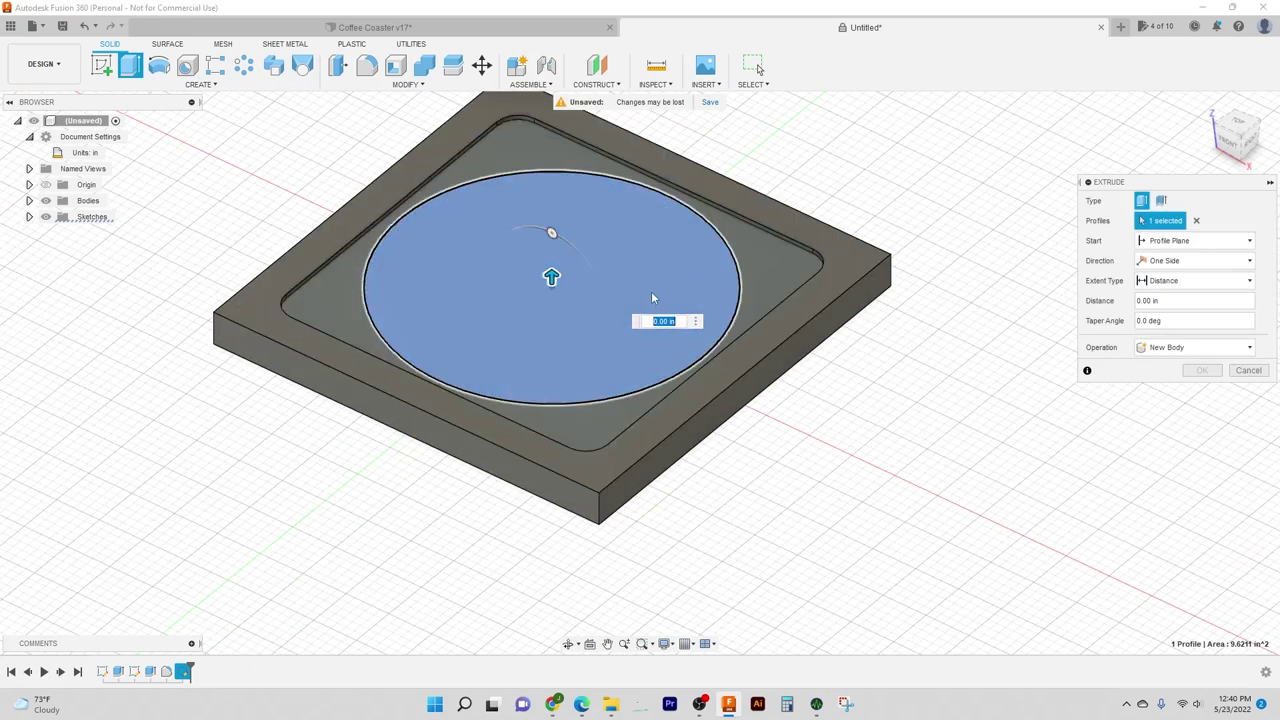
middle_click_drag(651, 297, 745, 368, "shift")
left_click_drag(466, 288, 520, 316)
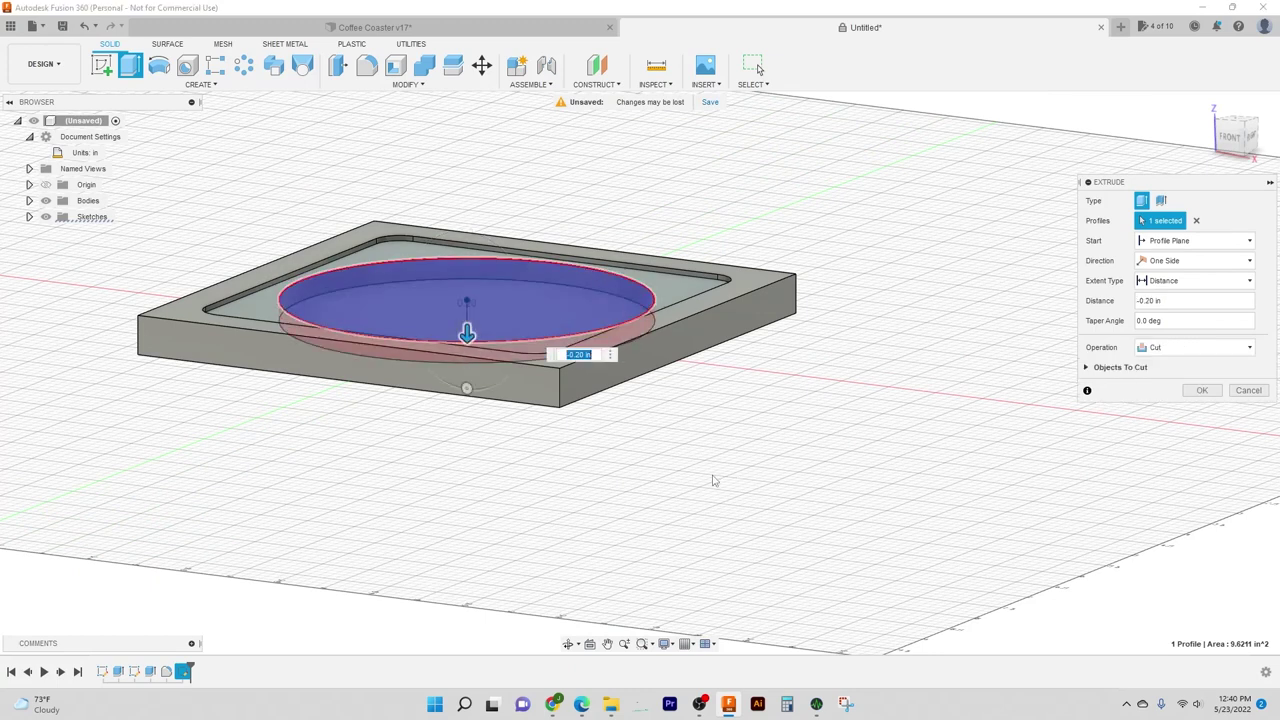
middle_click_drag(703, 478, 677, 460, "shift")
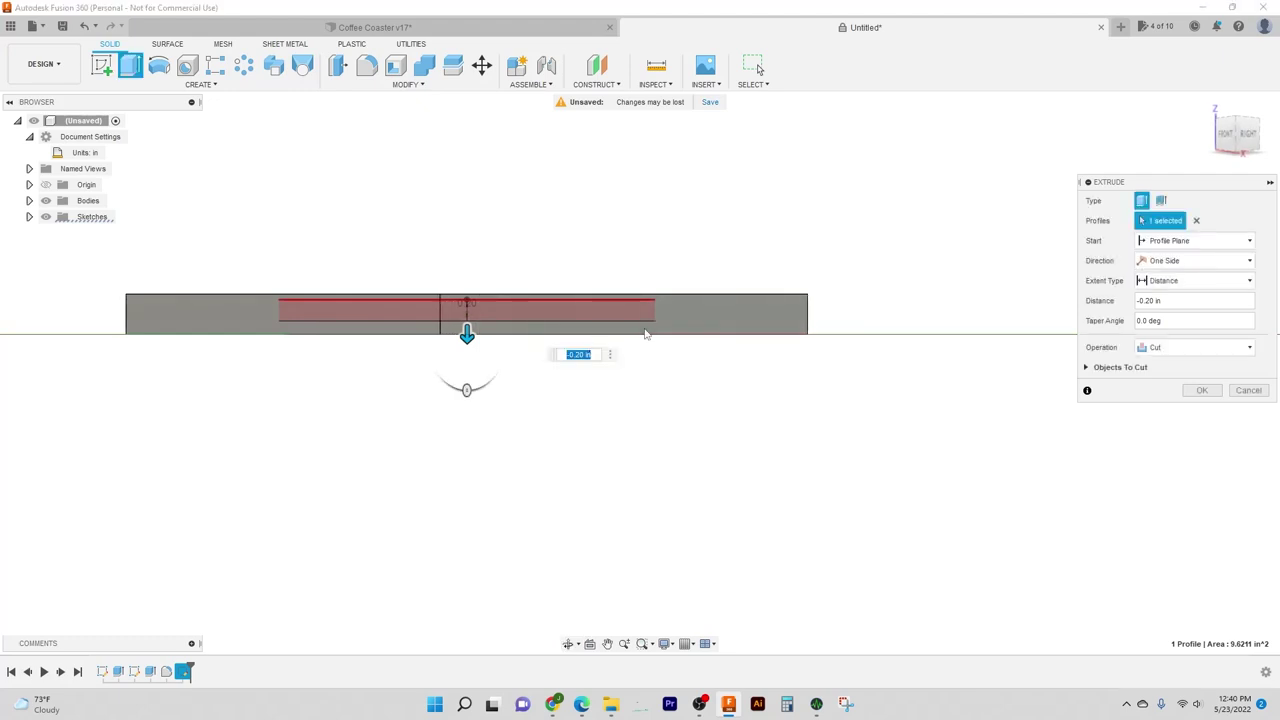
key("shift+F5")
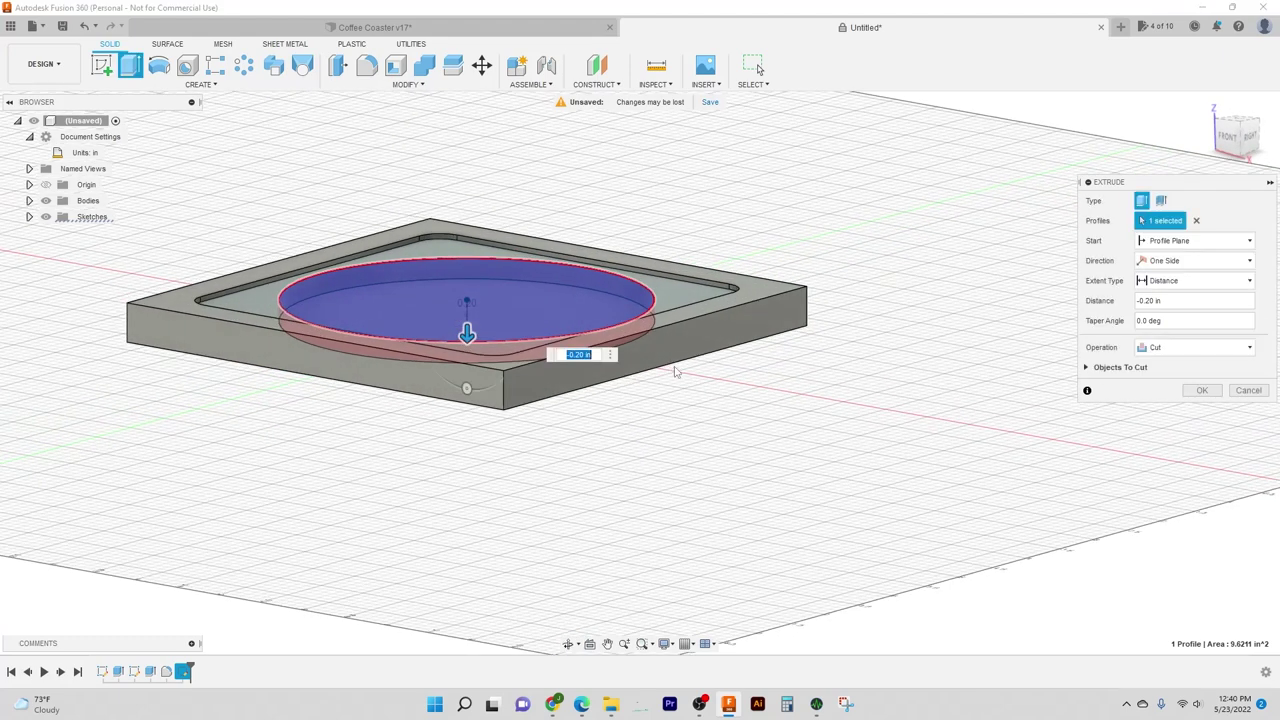
mouse_move(663, 445)
middle_mouse_down("shift")
mouse_move(663, 426)
mouse_move(666, 443)
middle_mouse_up("shift")
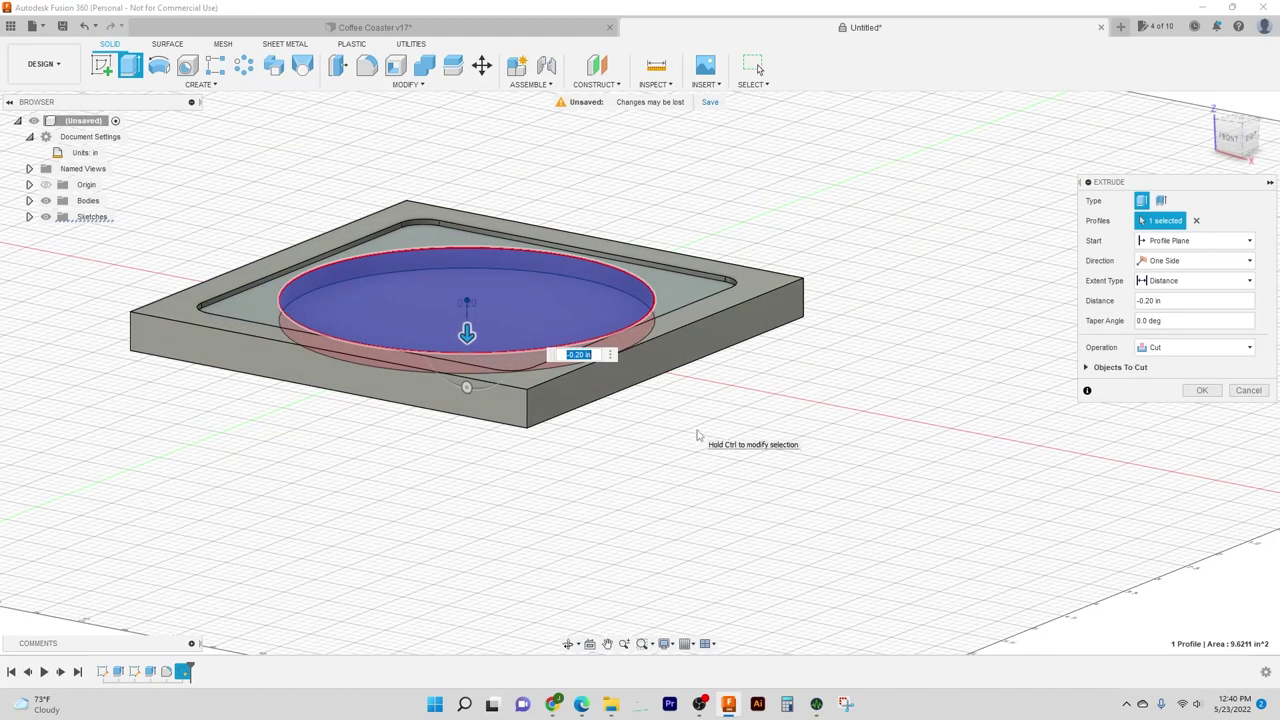
key("Return")
scroll(724, 405, "down", 2)
middle_click_drag(724, 405, 863, 263, "shift")
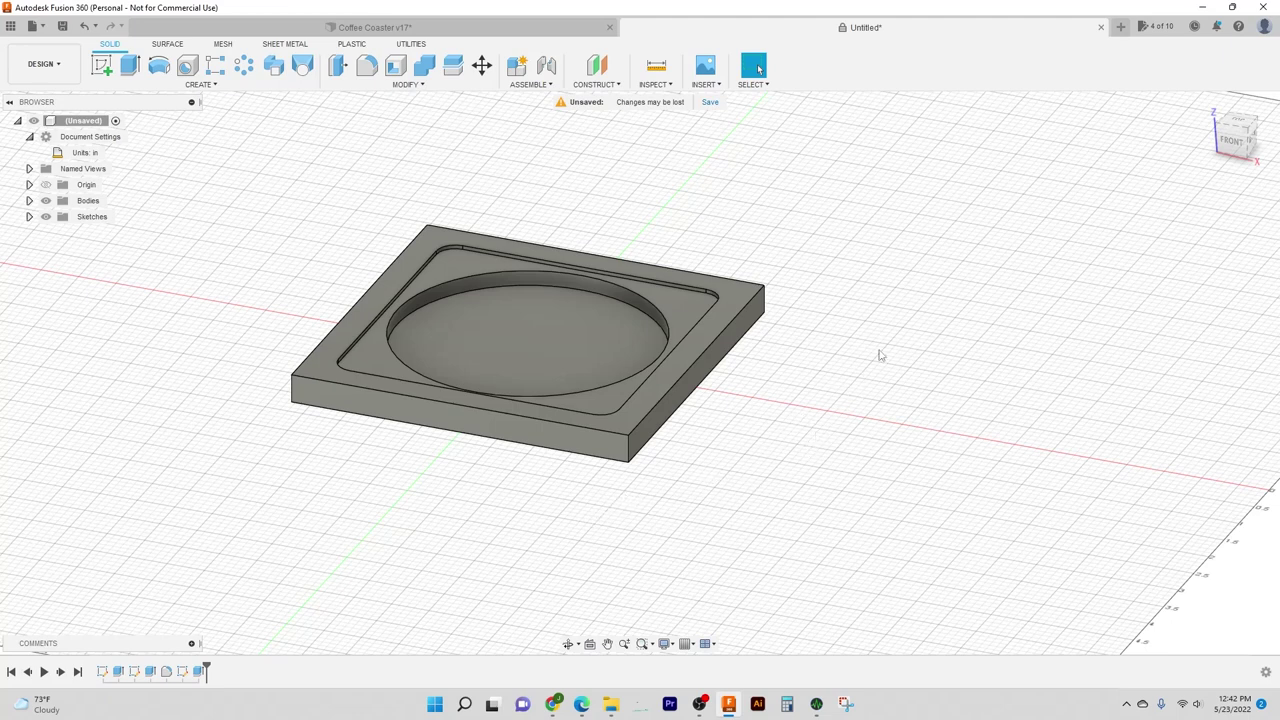
middle_click_drag(840, 338, 840, 351)
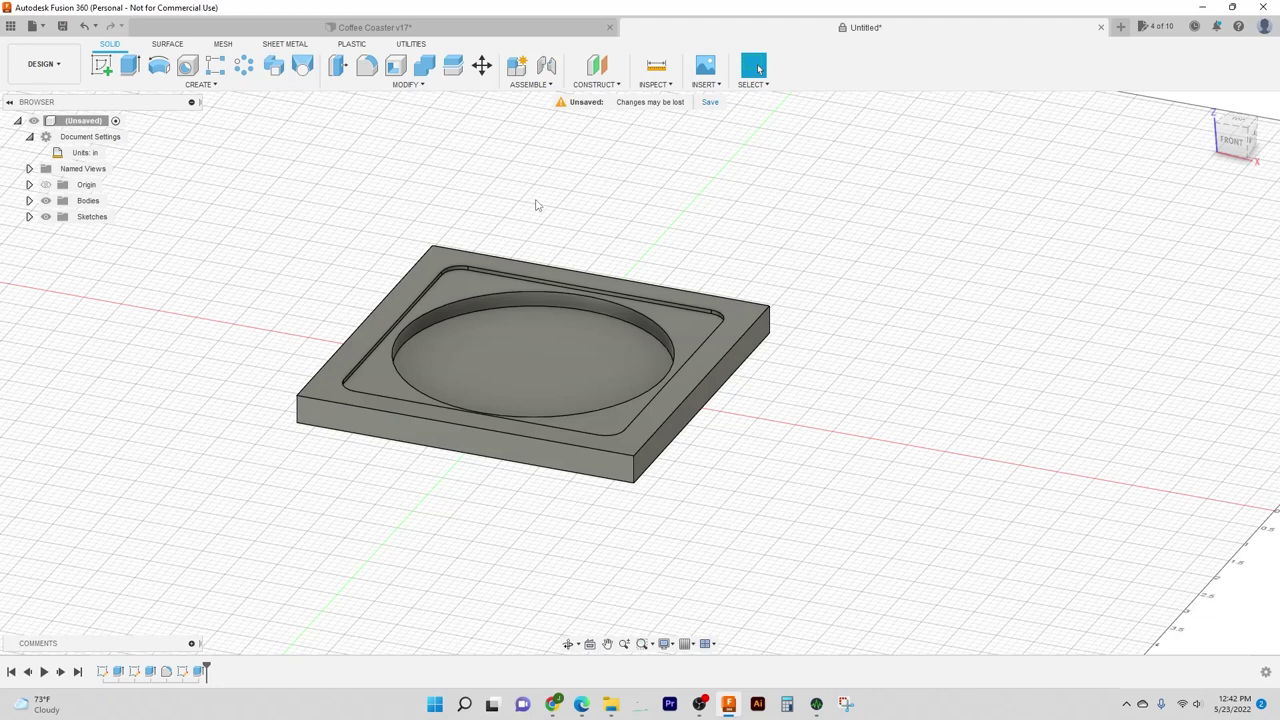
key("f")
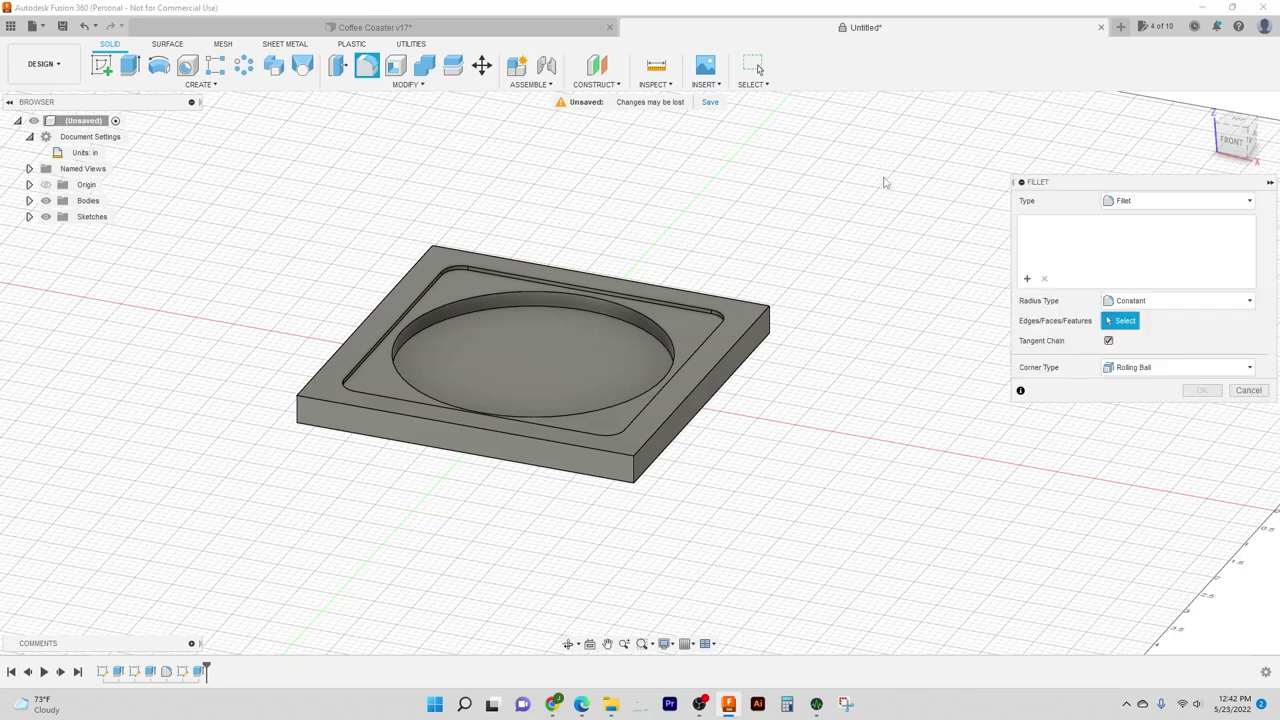
left_click(635, 470)
left_click(299, 414)
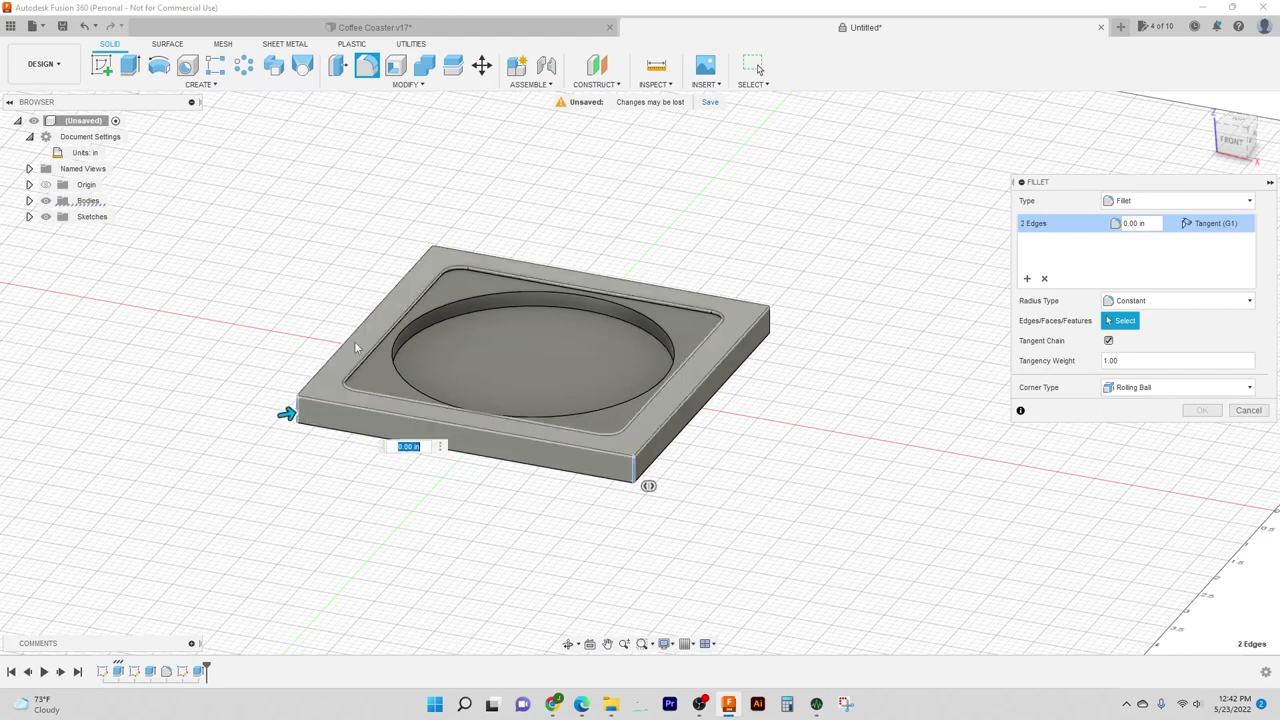
left_click(433, 258)
left_click(769, 318)
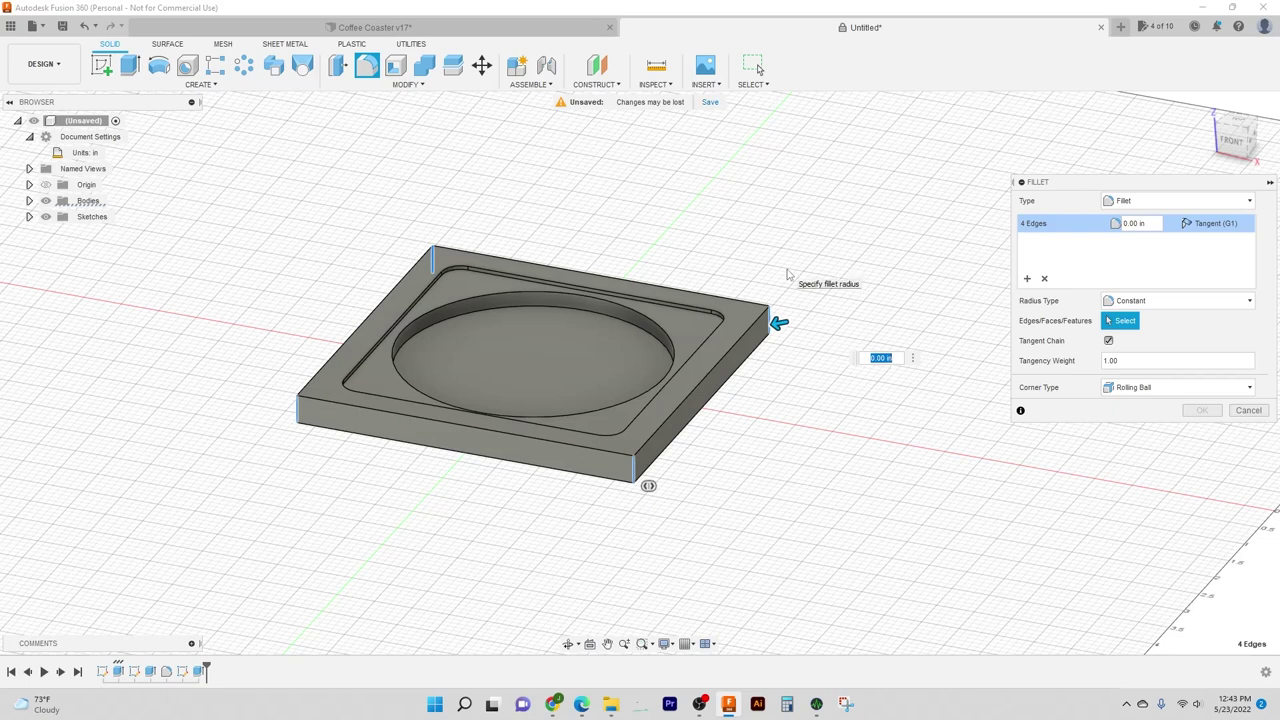
type("25")
key("Return")
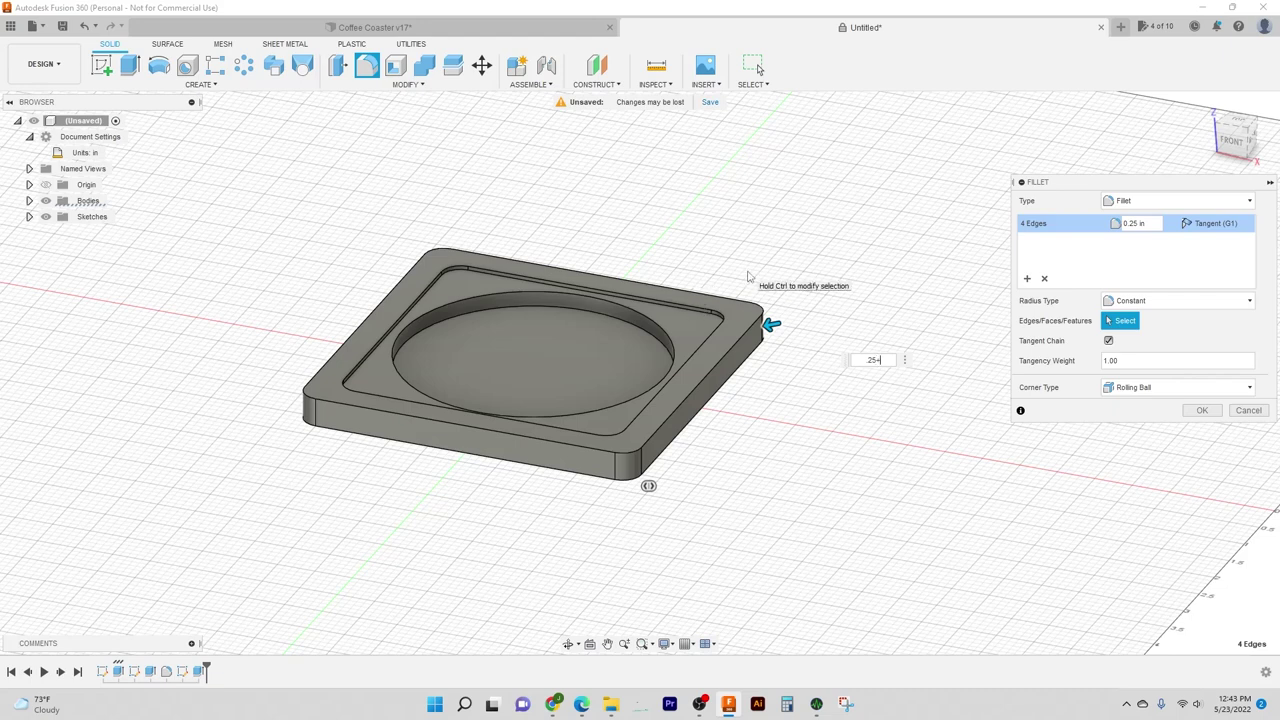
key("Return")
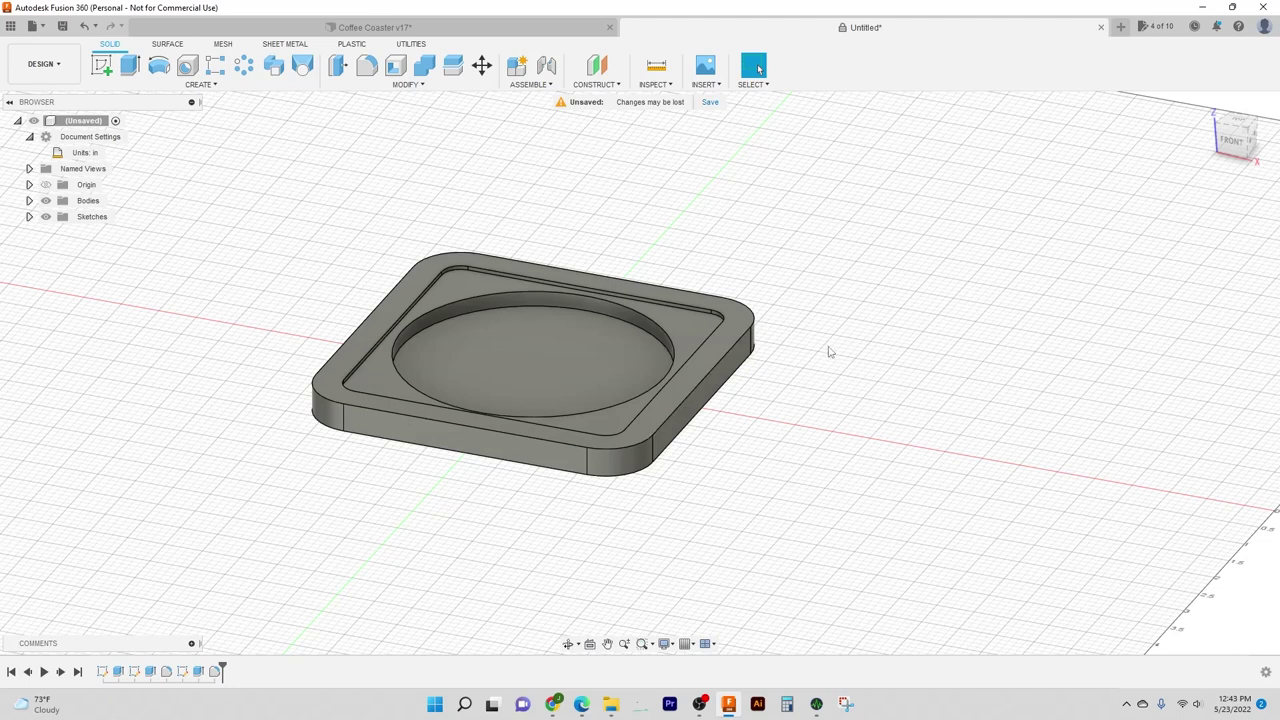
middle_click_drag(823, 366, 826, 326, "shift")
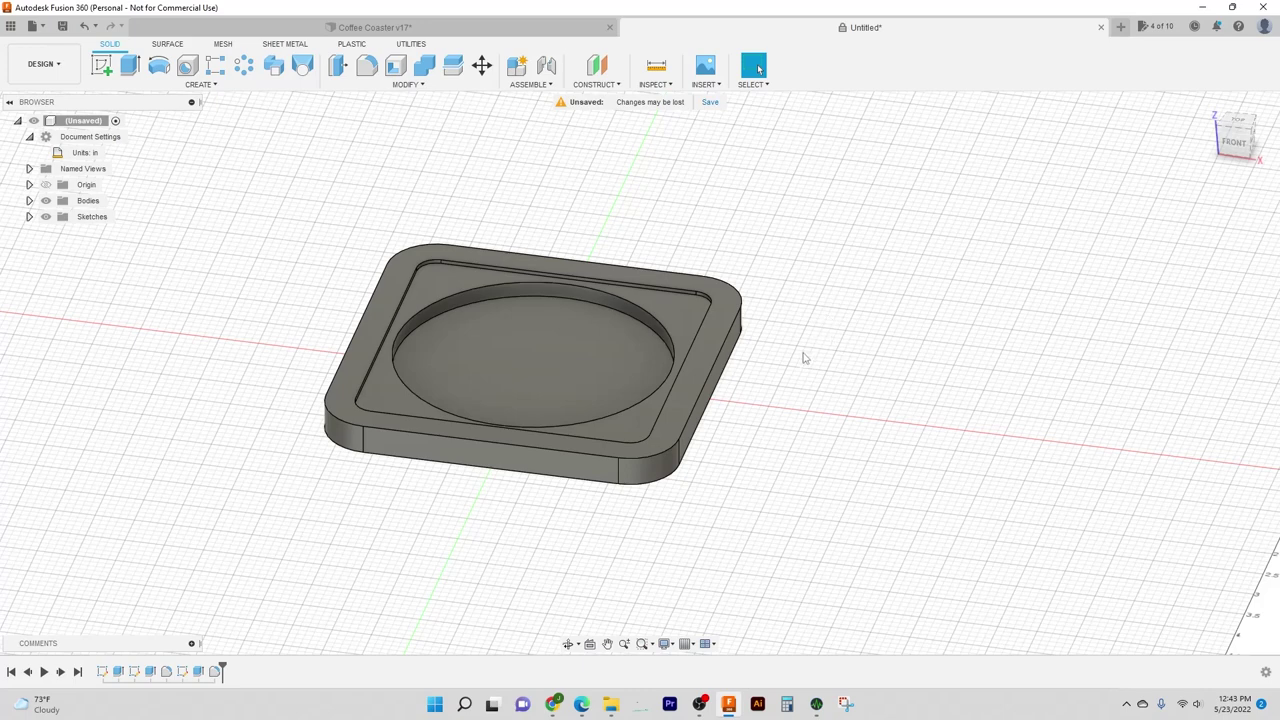
middle_click_drag(802, 358, 843, 357, "shift")
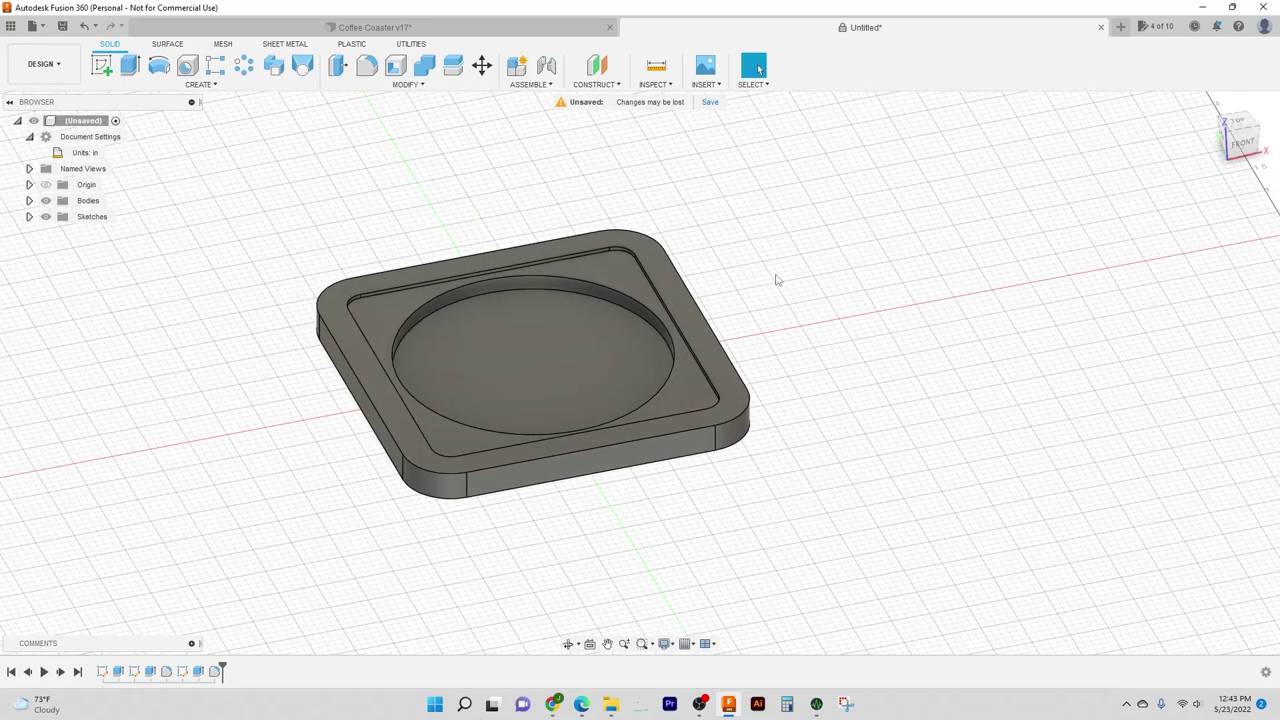
middle_click_drag(767, 282, 720, 259, "shift")
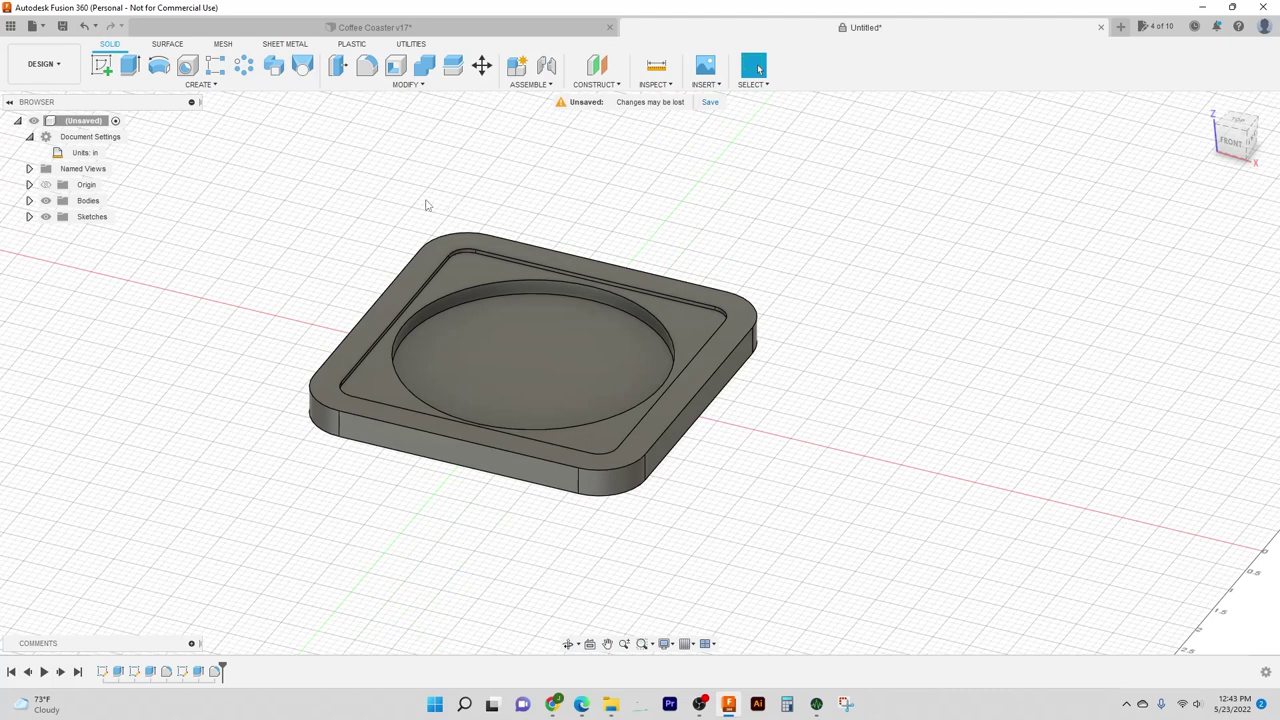
Step: Chamfer the coaster's outer top edge and the mug pocket's circular rim by 0.03 in
left_click(406, 86)
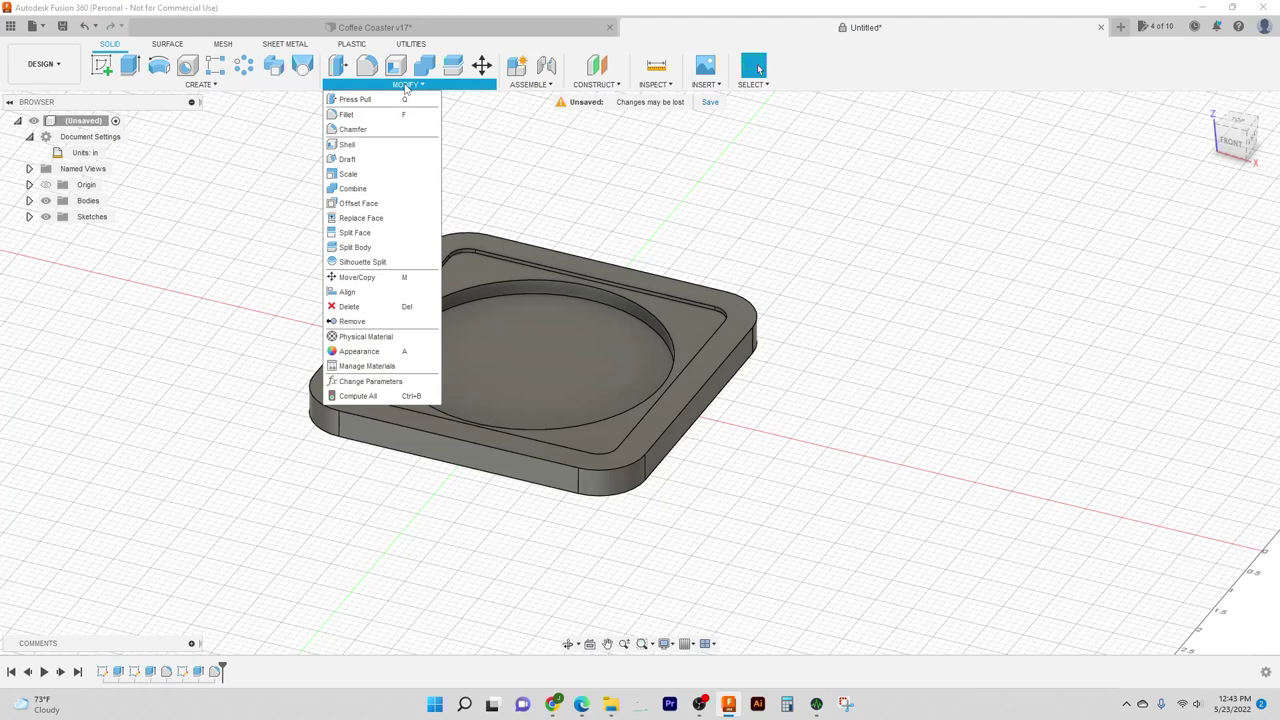
left_click(369, 130)
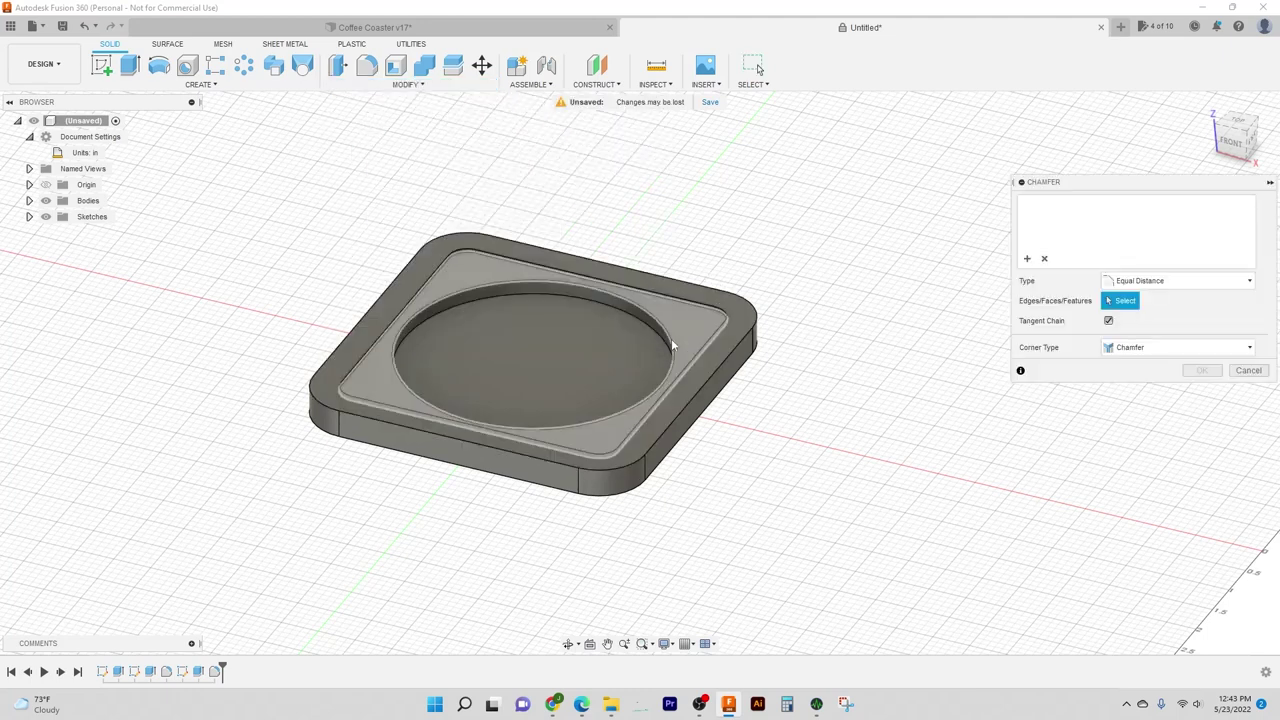
middle_click_drag(739, 245, 686, 283)
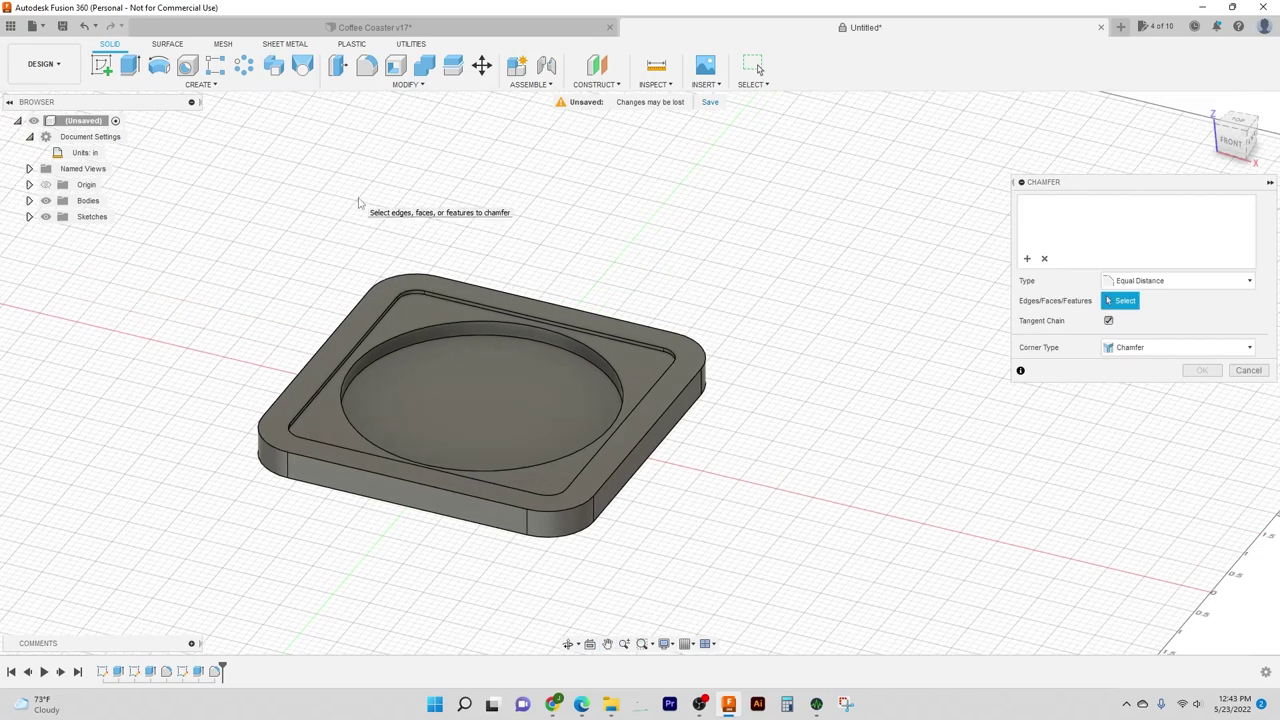
left_click(346, 320)
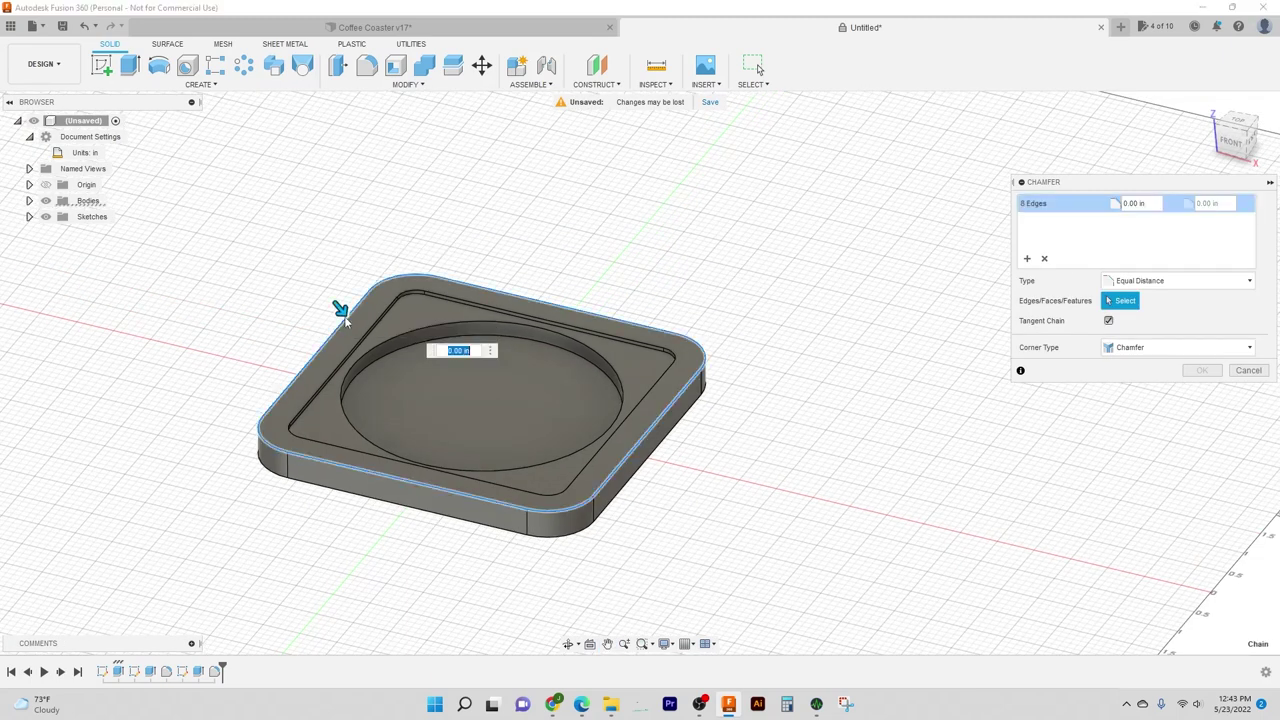
left_click(432, 326)
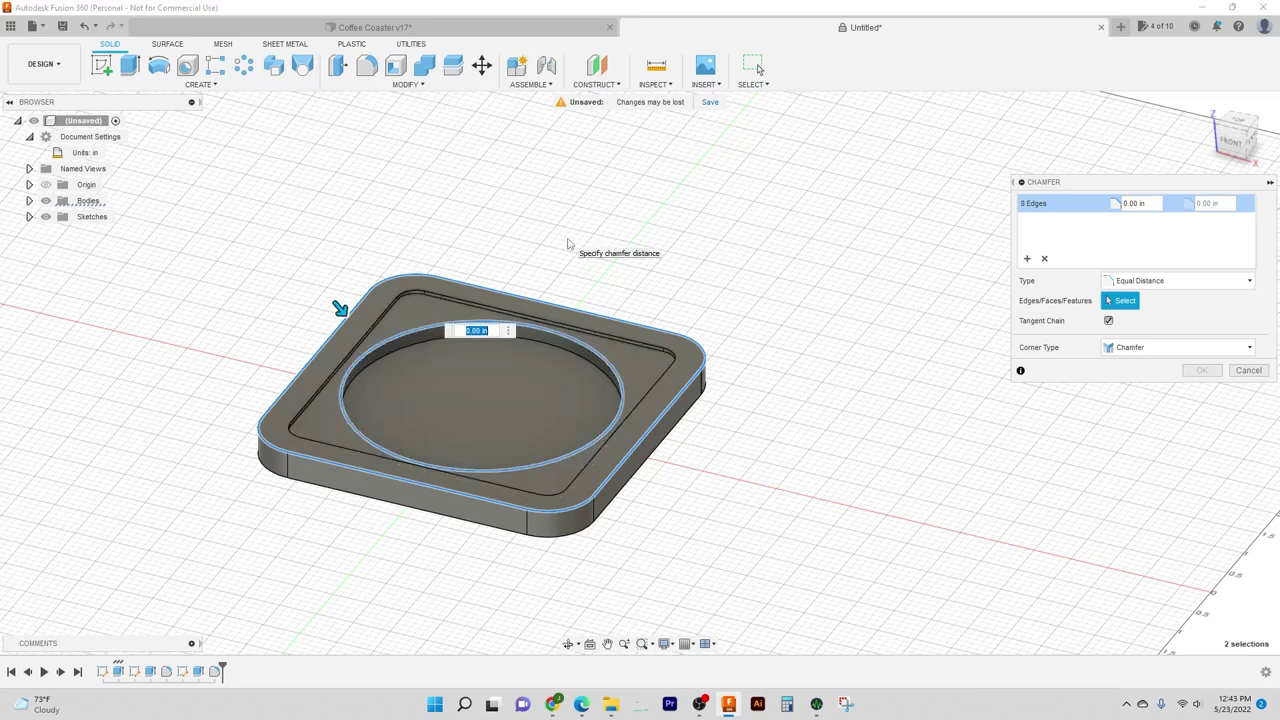
key("BackSpace")
type(".03")
key("Return")
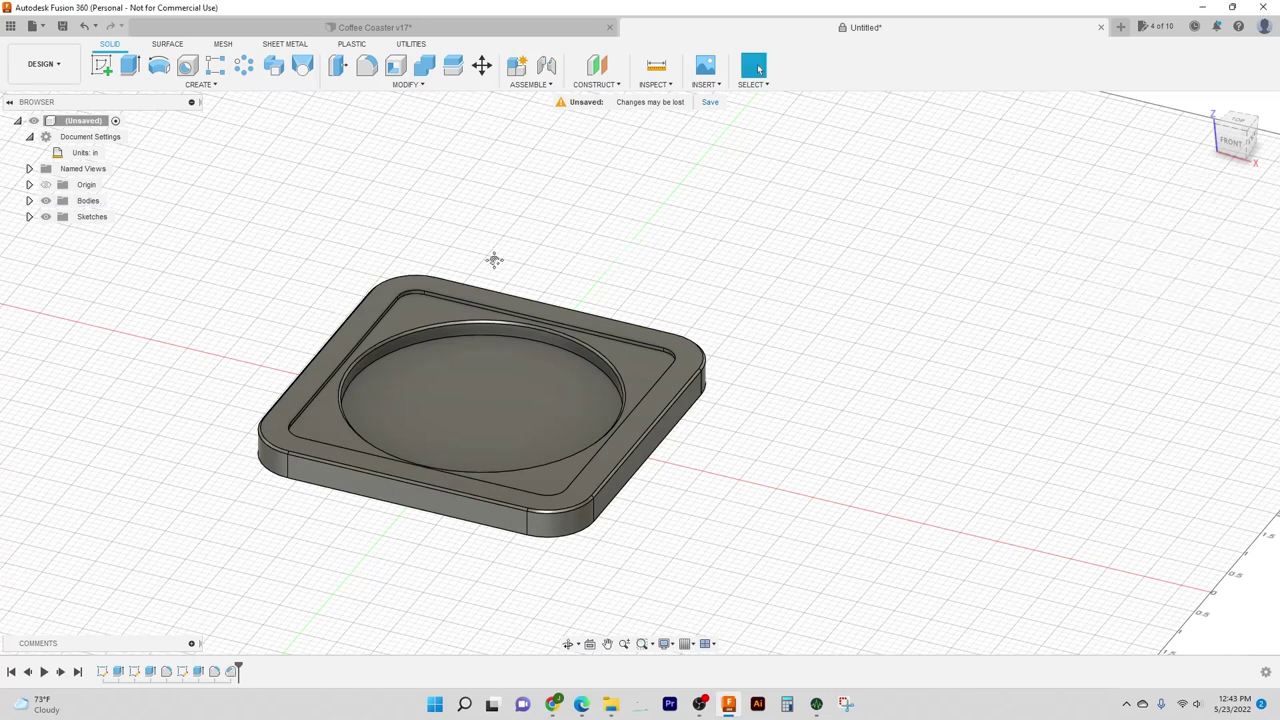
middle_click_drag(490, 261, 552, 238)
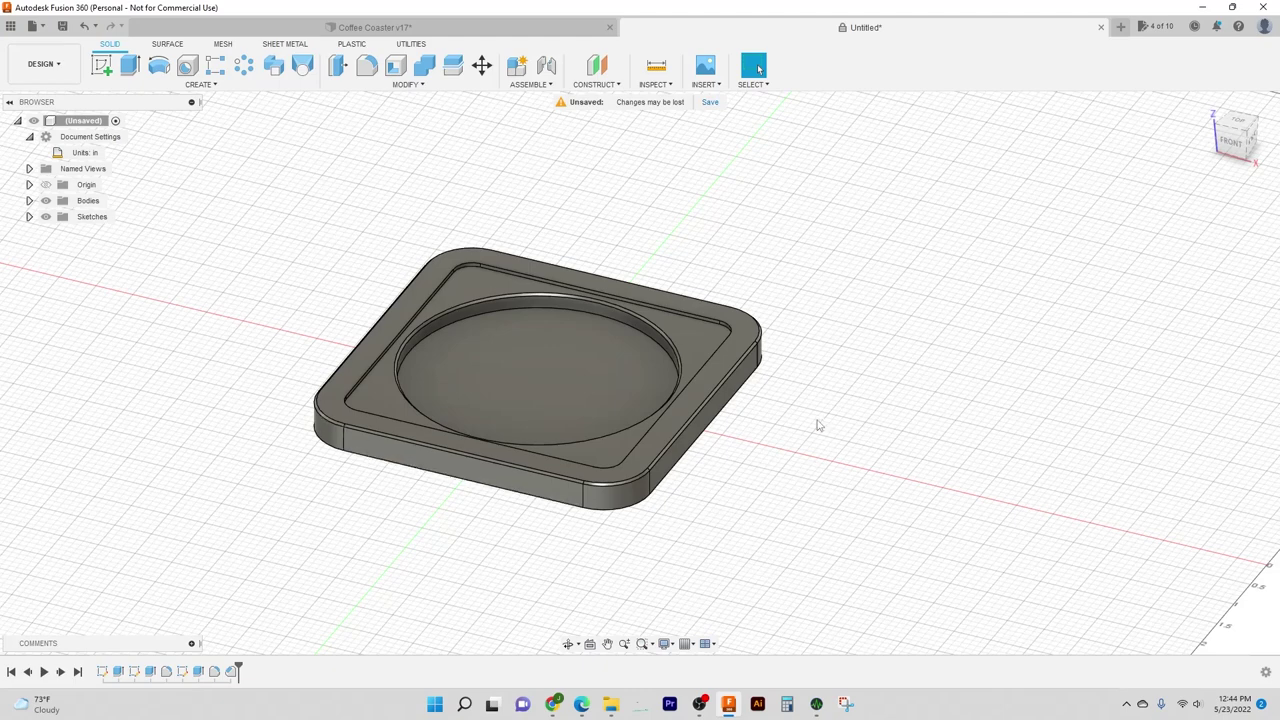
Step: Orbit and zoom the view until the coaster's flat underside faces the viewer
middle_click_drag(818, 426, 886, 436, "shift")
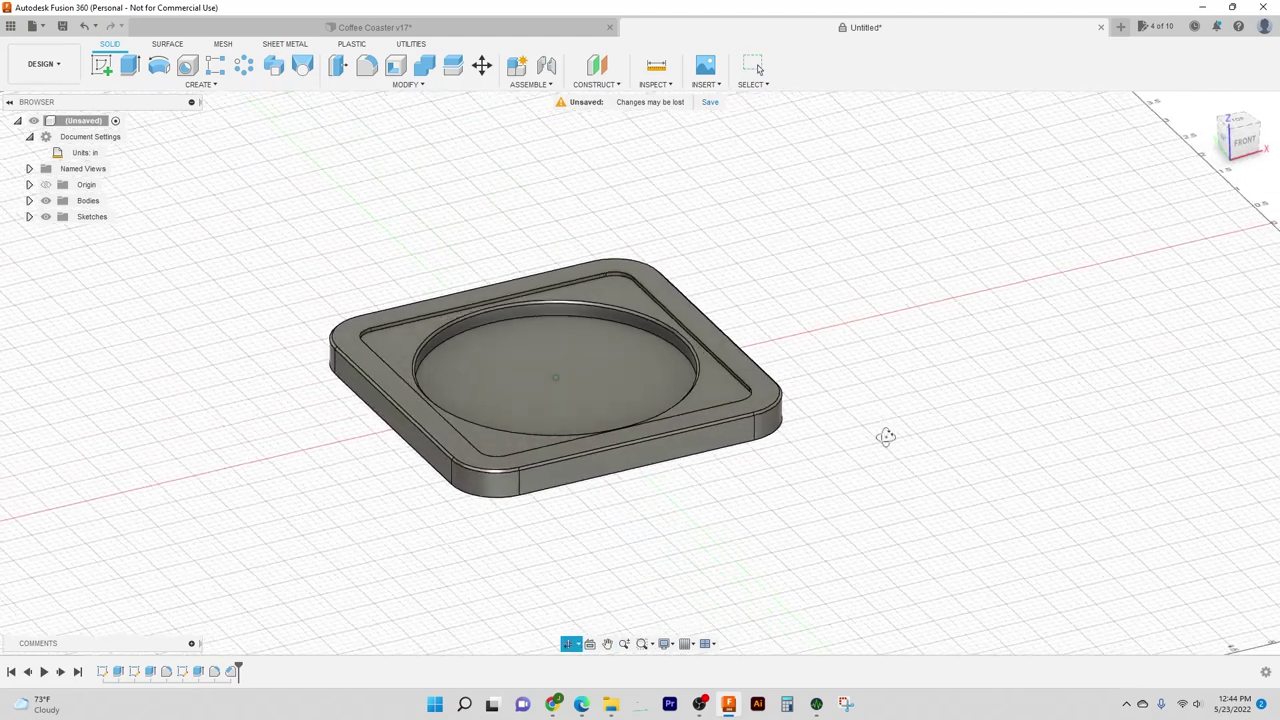
scroll(633, 291, "up", 3)
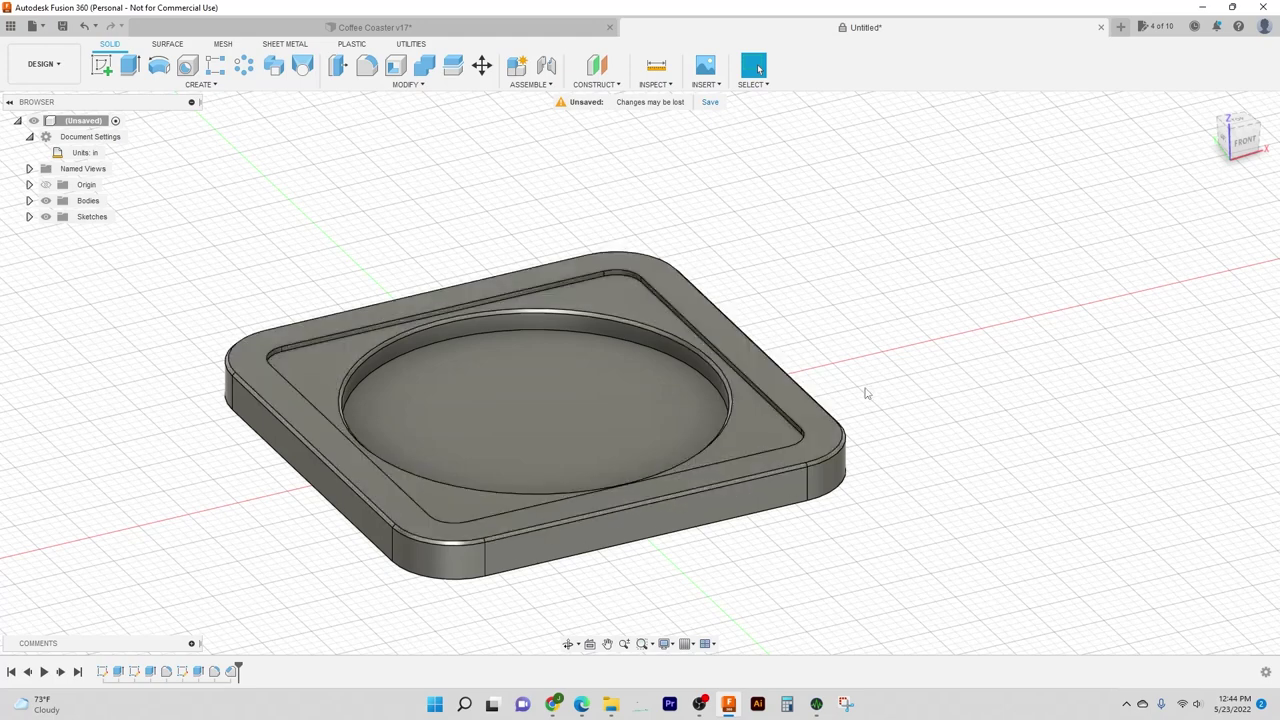
middle_click_drag(866, 393, 980, 380, "shift")
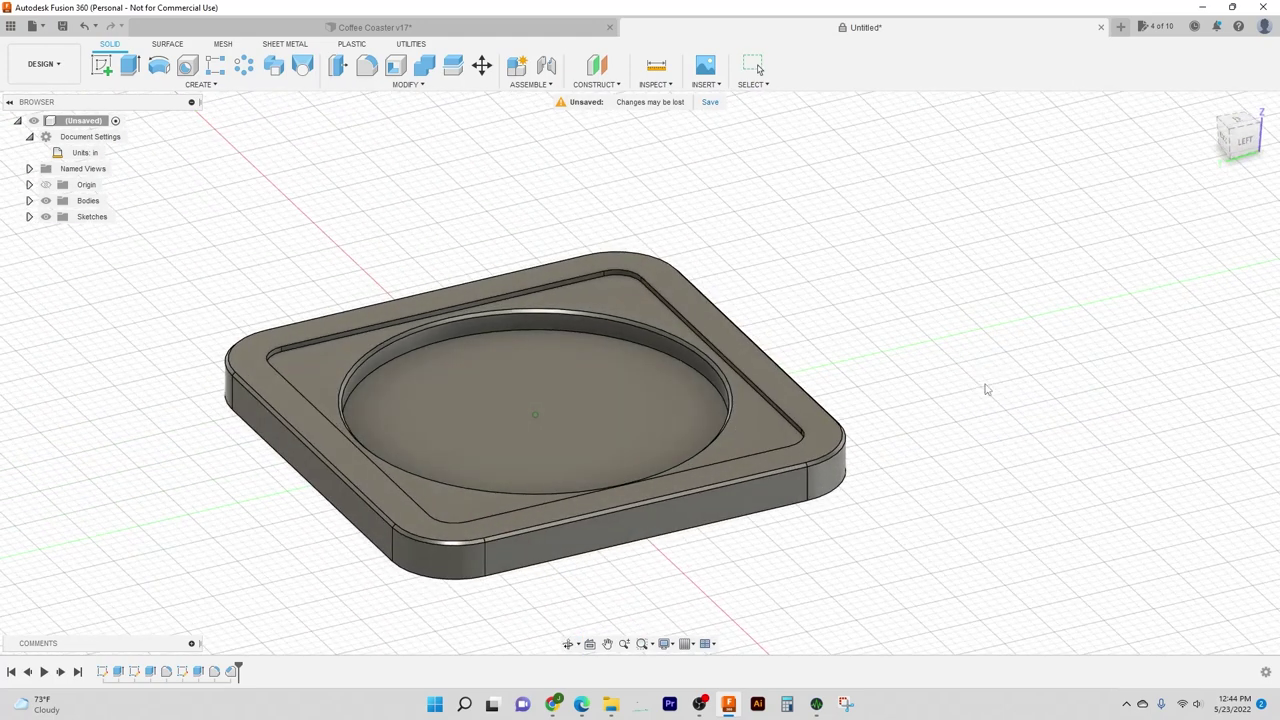
scroll(977, 425, "down", 3)
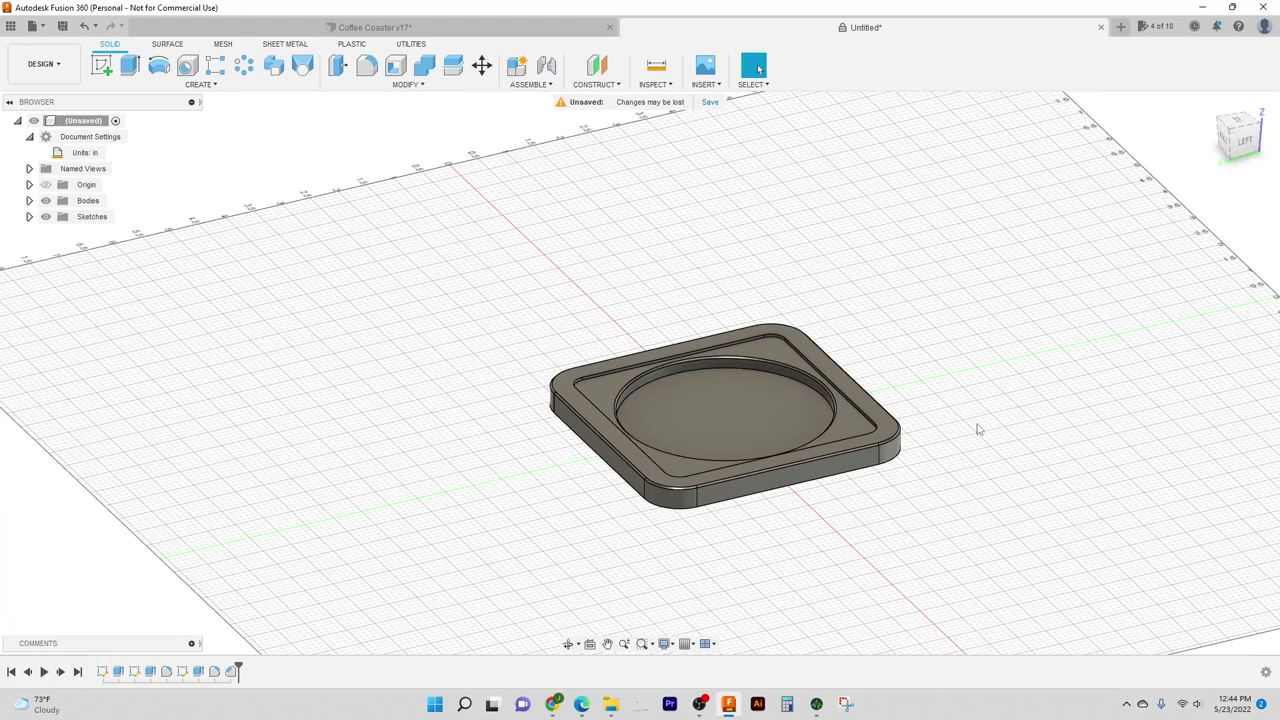
middle_click_drag(978, 429, 825, 288, "shift")
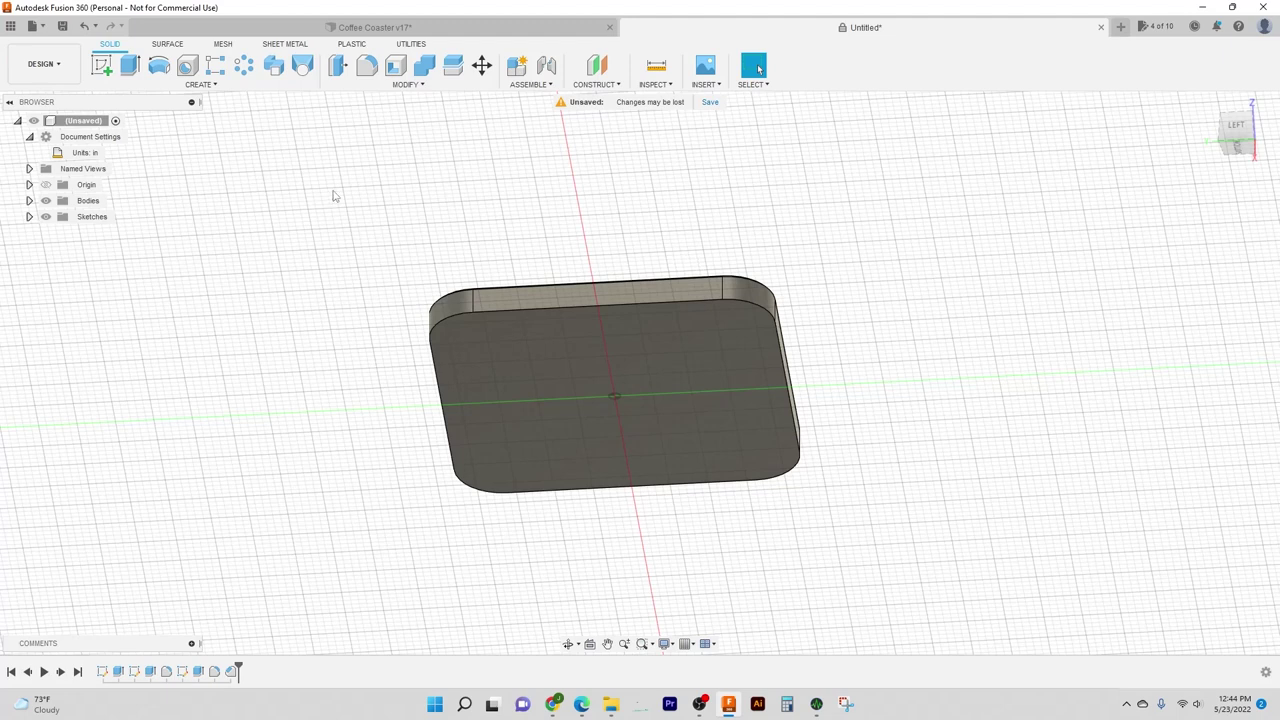
Step: Create a sketch on the coaster's bottom face and place the first foot circle's centre near a corner
right_click(527, 352)
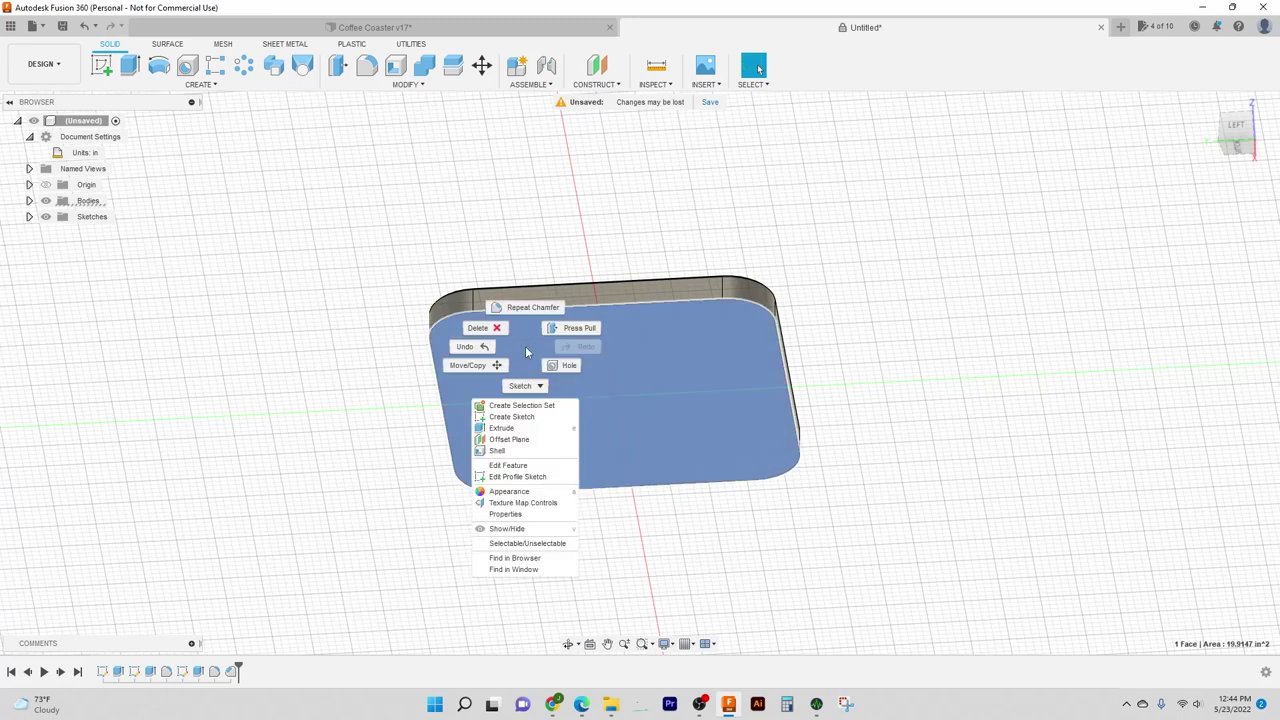
left_click(529, 417)
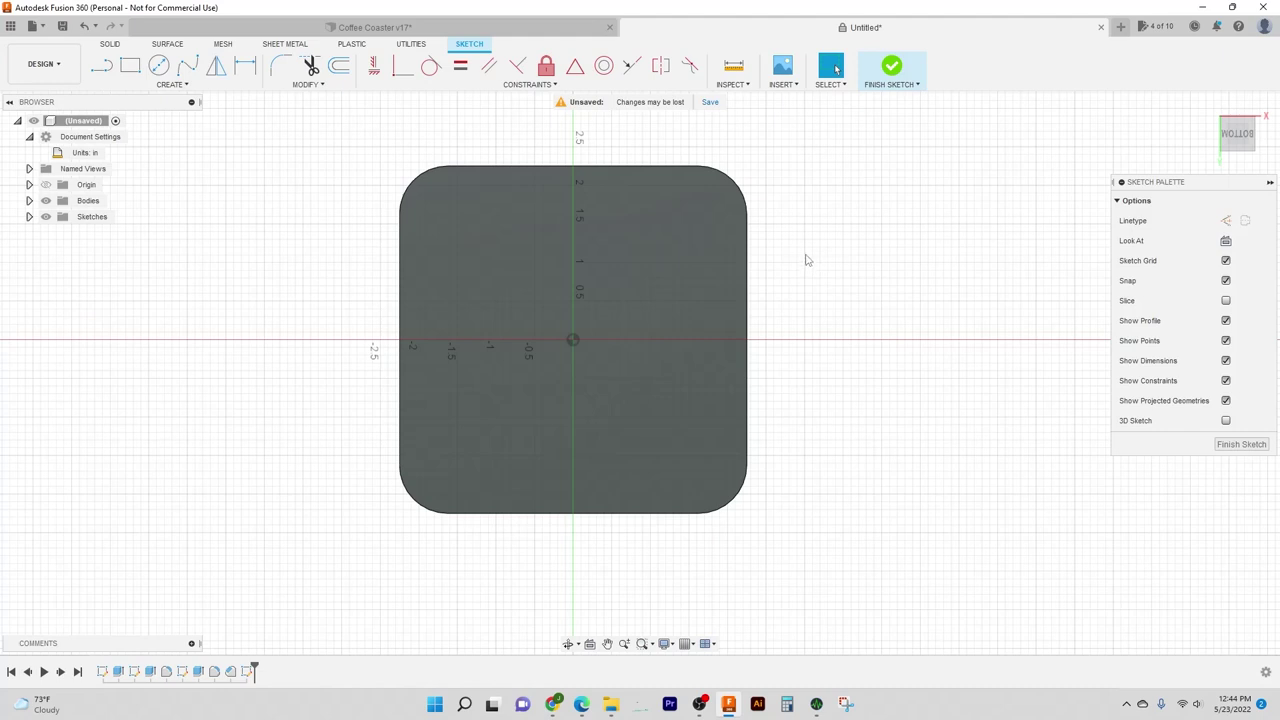
key("c")
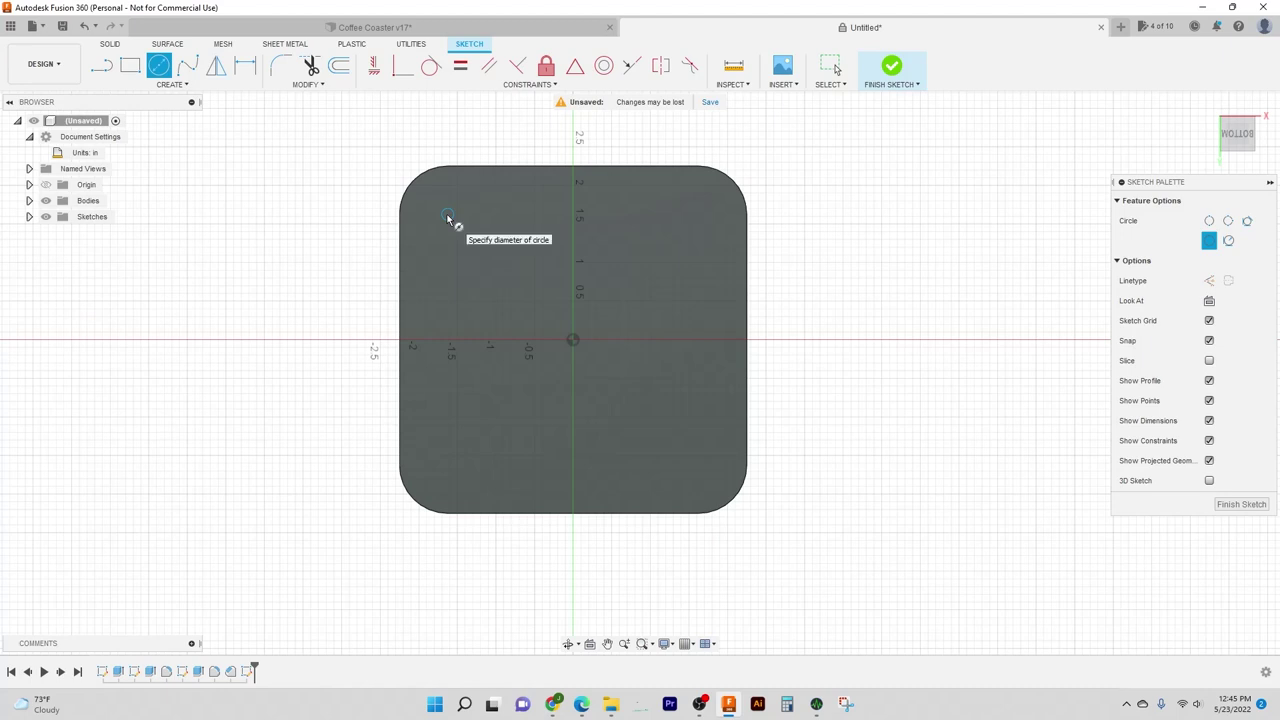
left_click(447, 214)
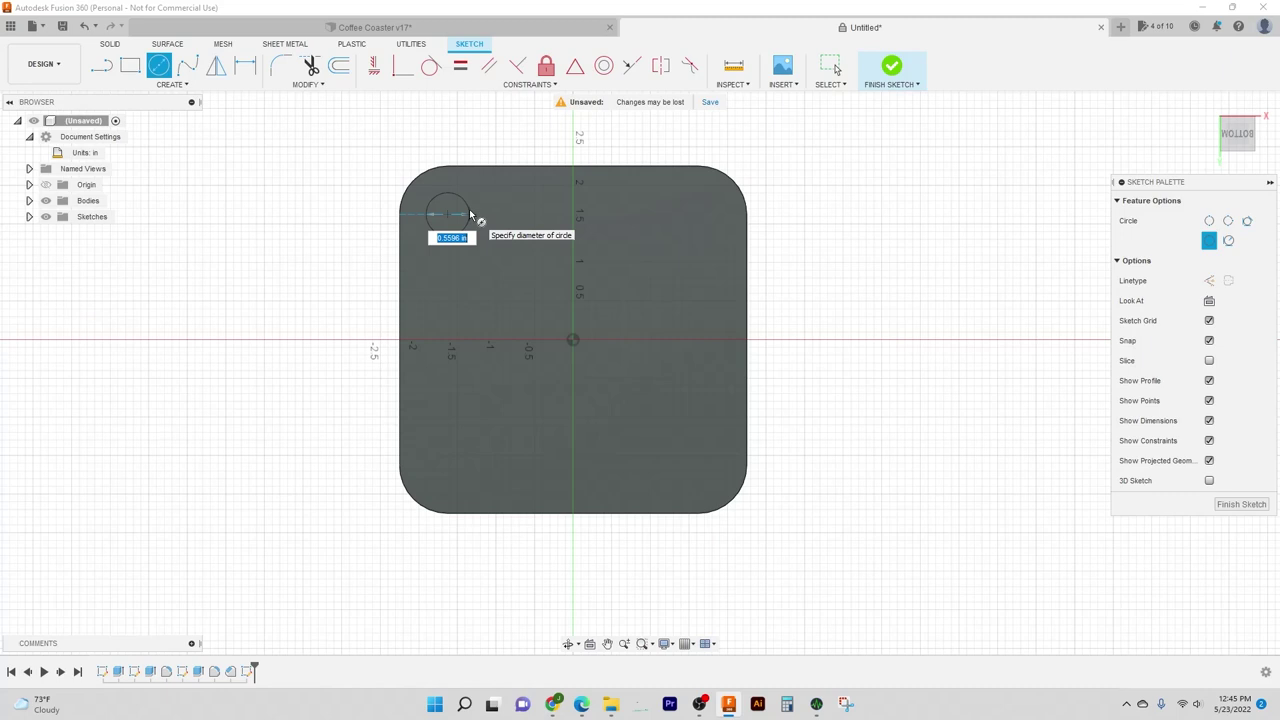
Step: Give the first foot circle a 0.5 in diameter and commit it
key("BackSpace")
type(".5")
key("Tab")
key("Return")
key("Escape")
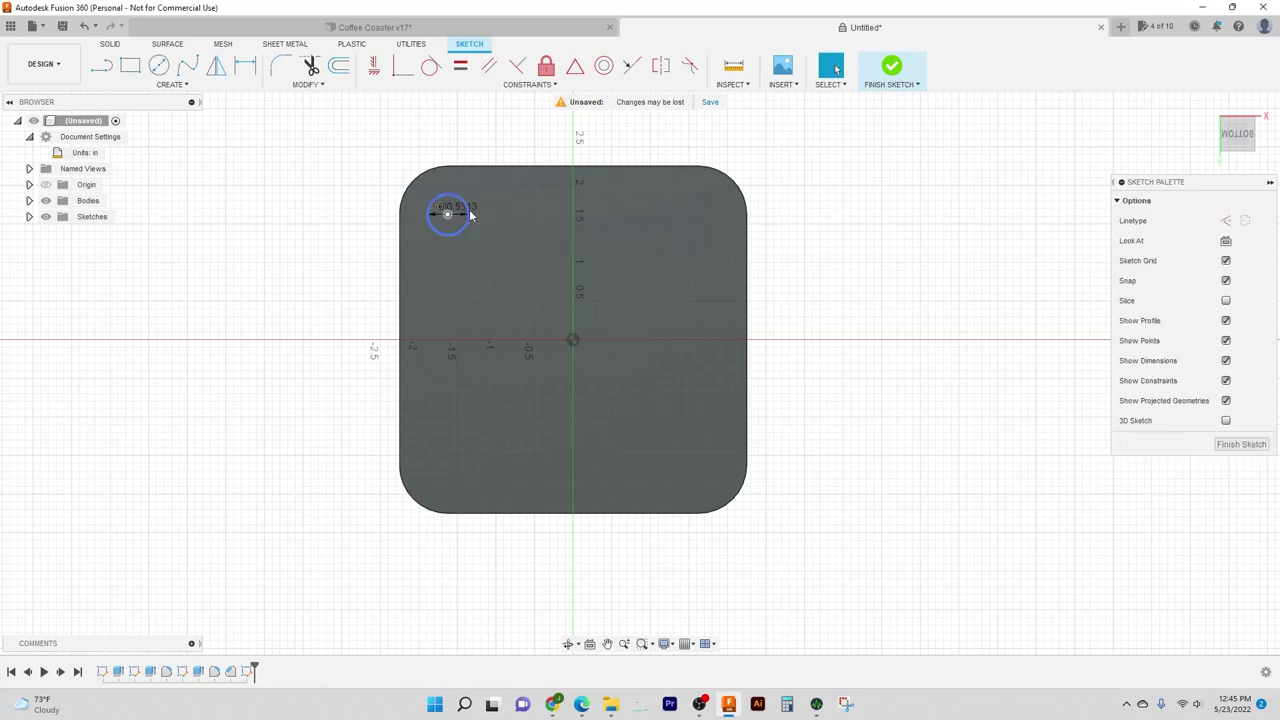
Step: Add a Ø0.5313 diameter dimension to the top-left foot circle and check its size
scroll(503, 206, "up", 2)
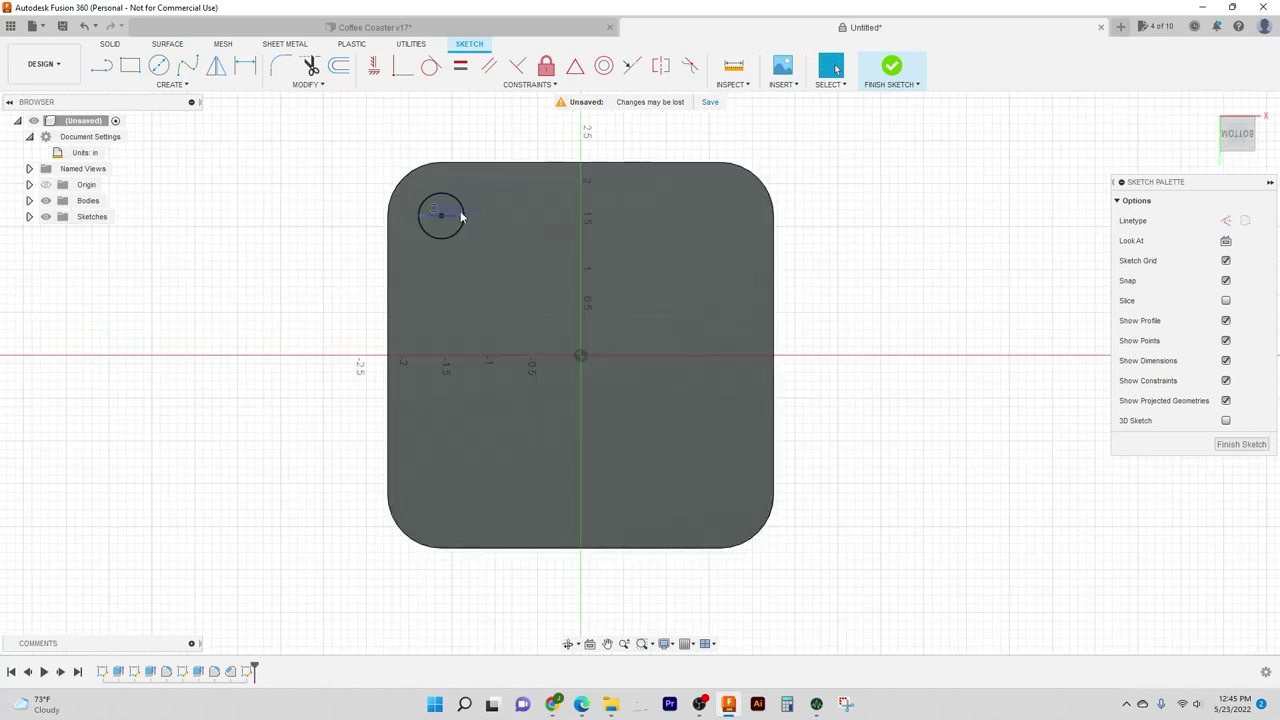
key("d")
left_click(463, 214)
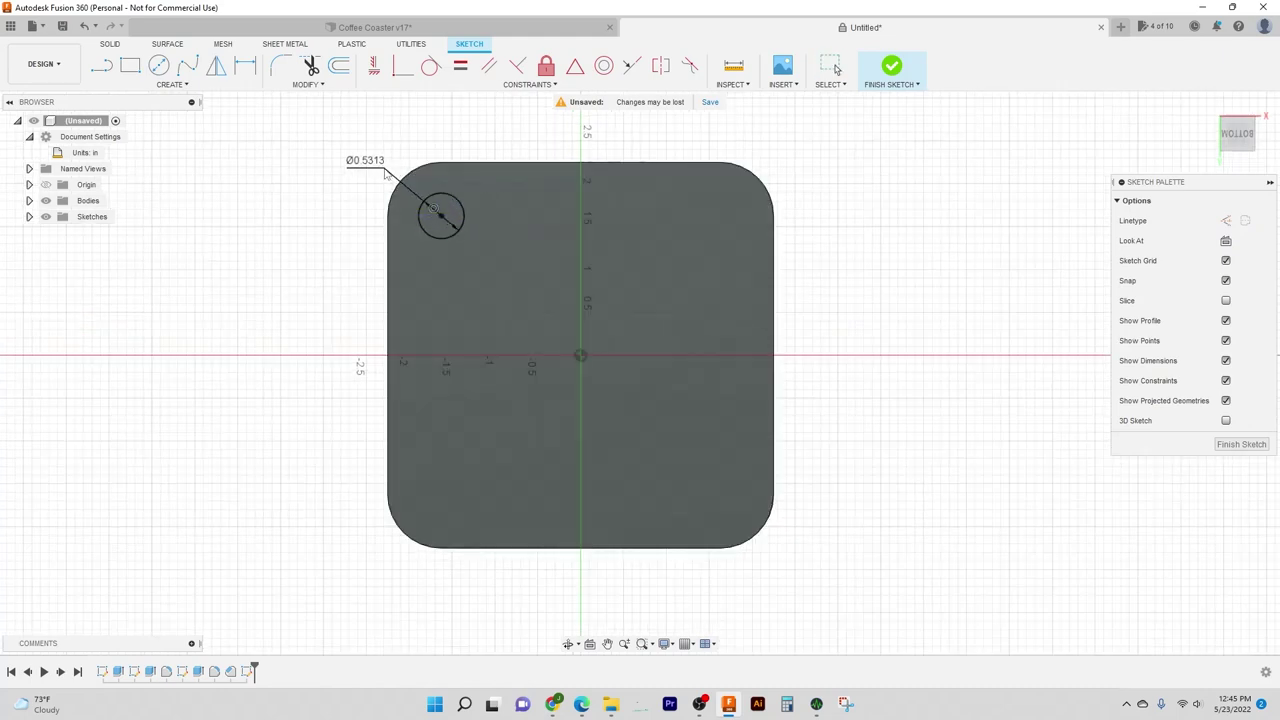
left_click(387, 172)
key("Escape")
middle_click_drag(899, 263, 834, 300)
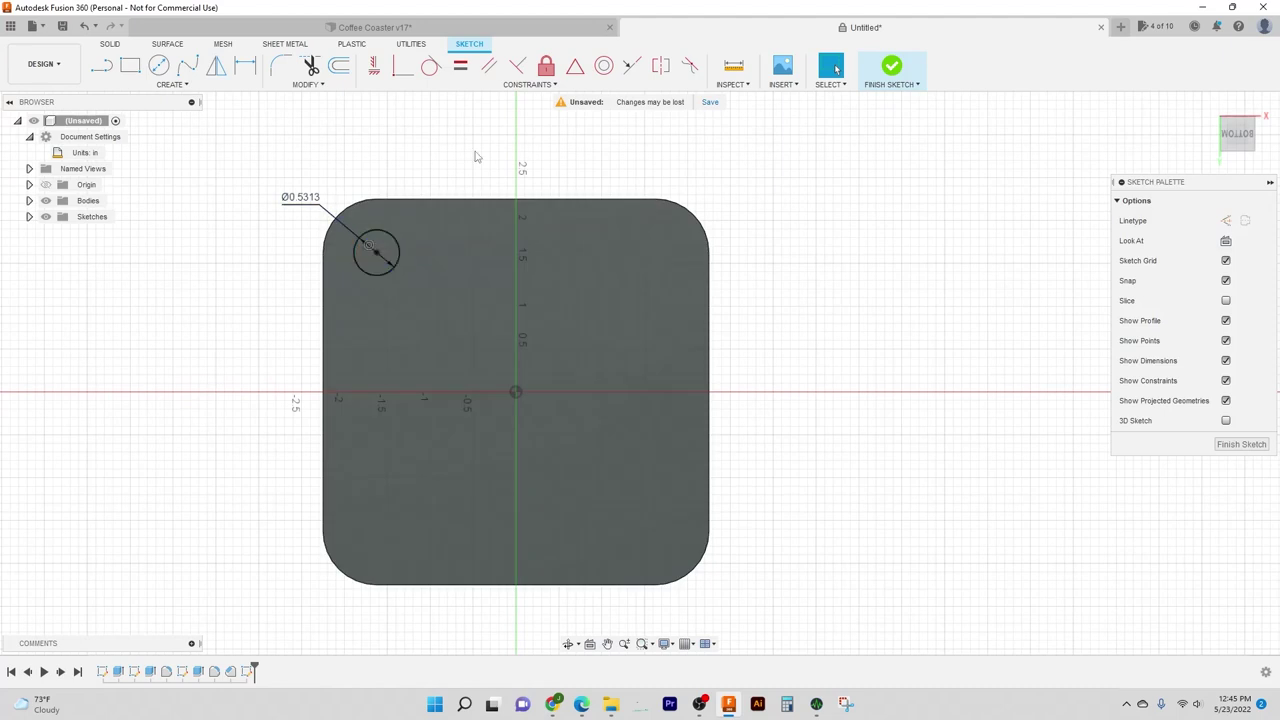
scroll(390, 240, "up", 1)
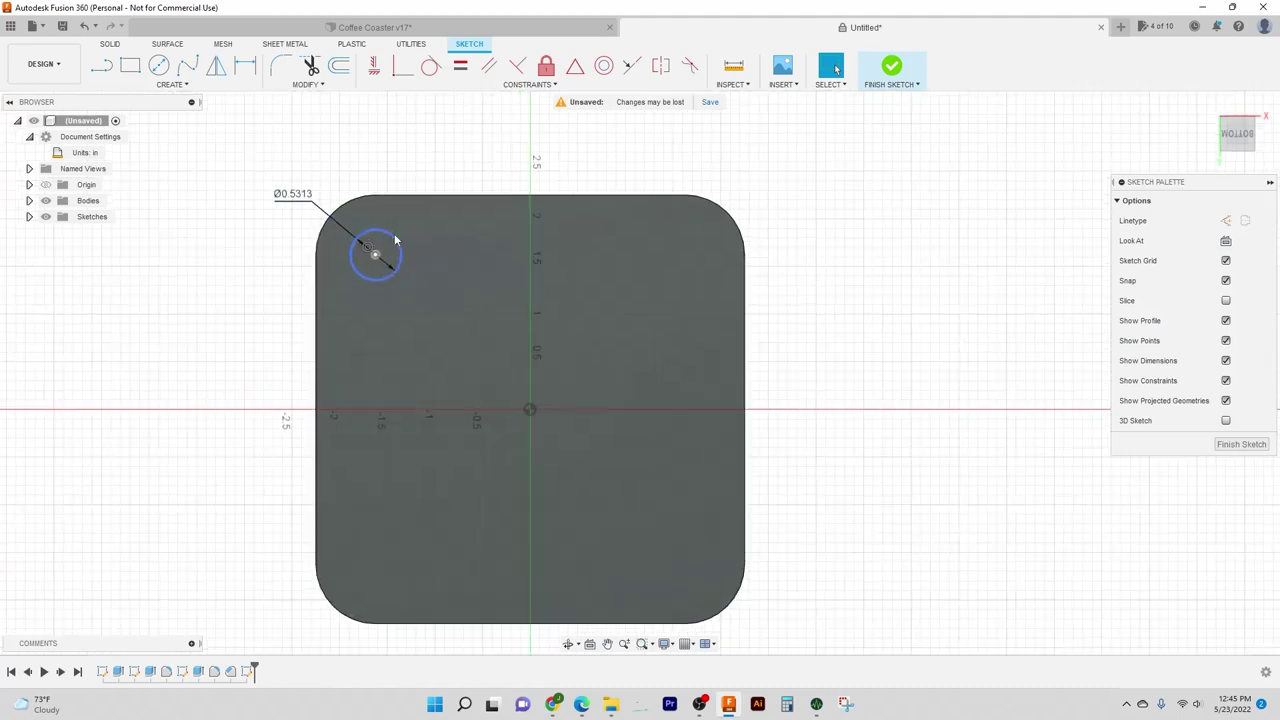
left_click(404, 254)
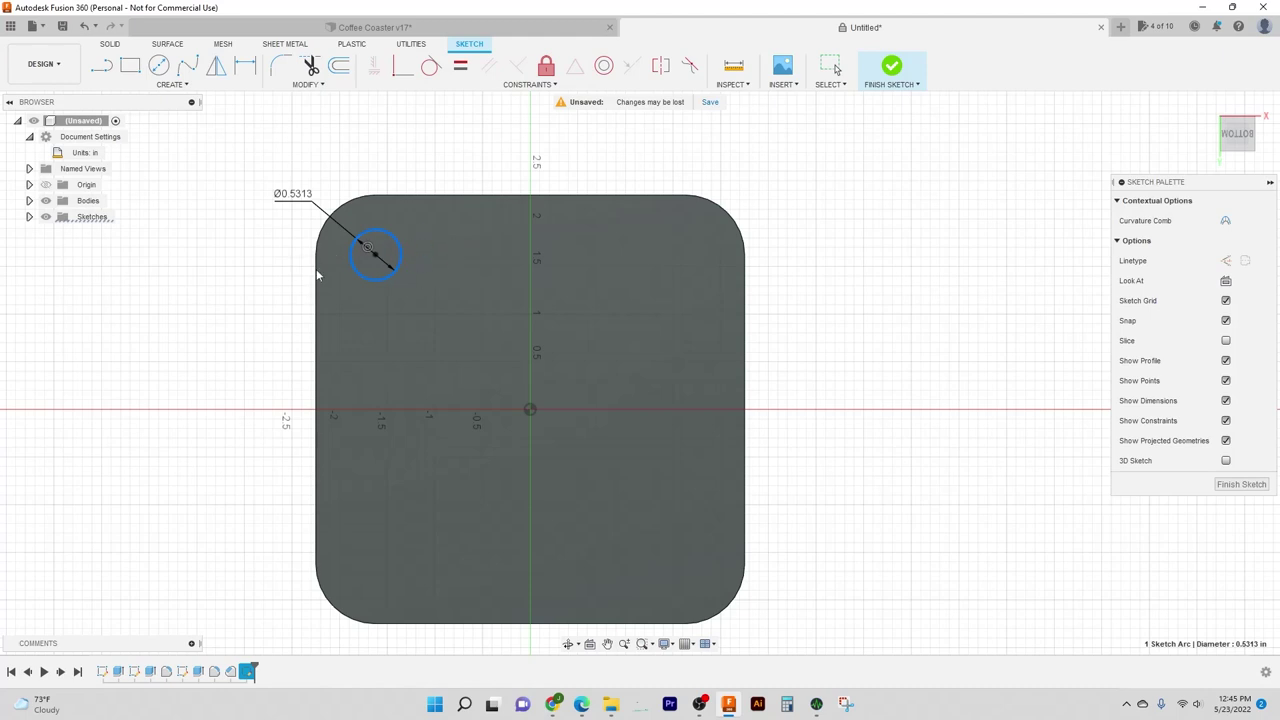
middle_click_drag(449, 133, 423, 149)
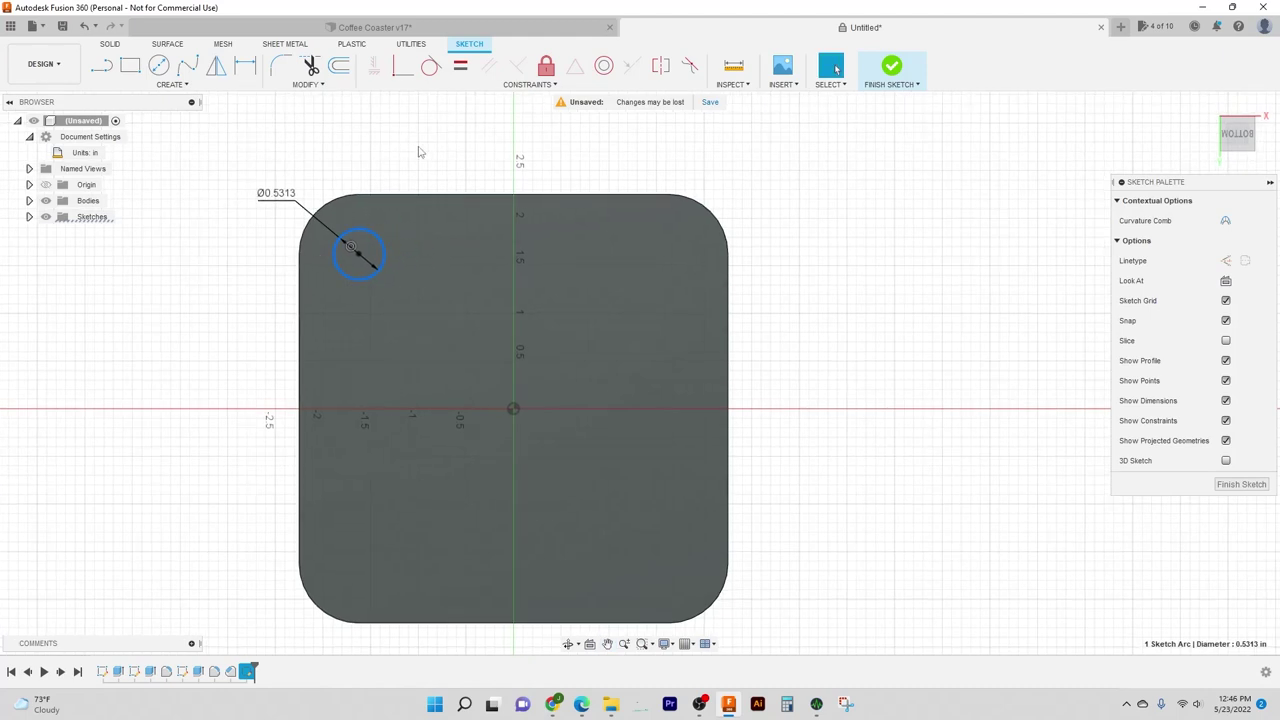
left_click(423, 148)
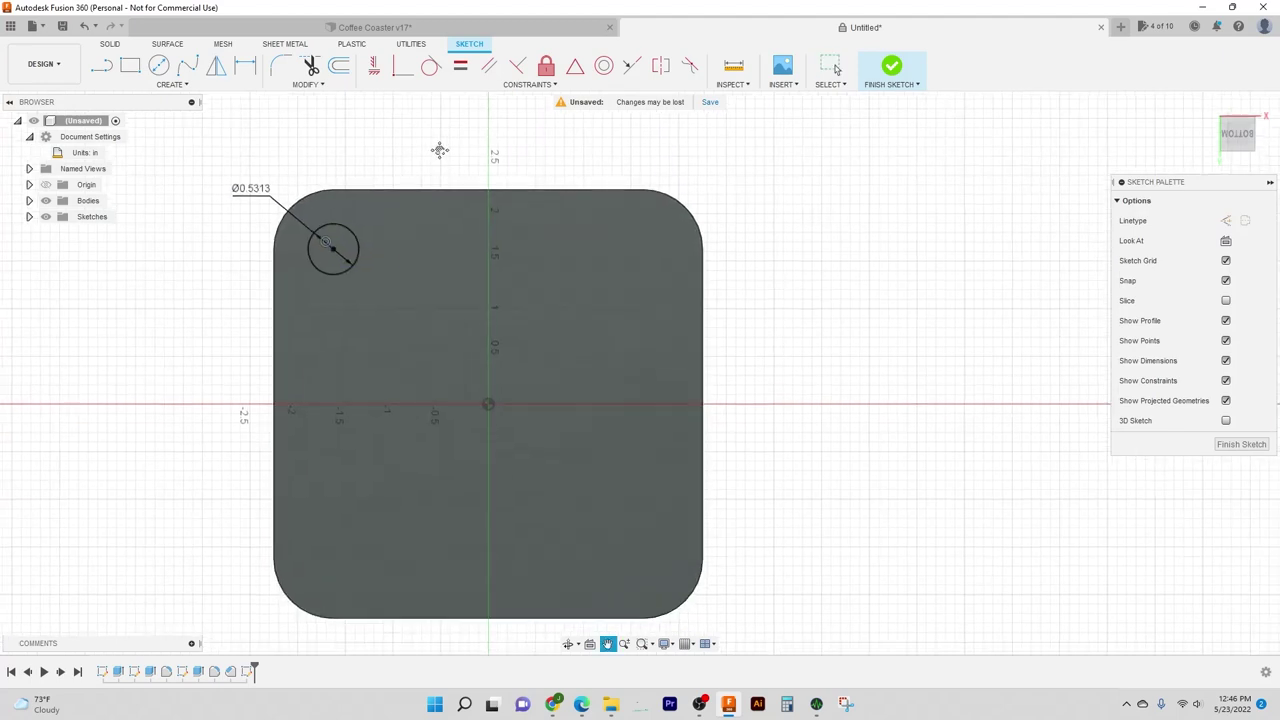
middle_click_drag(470, 156, 434, 148)
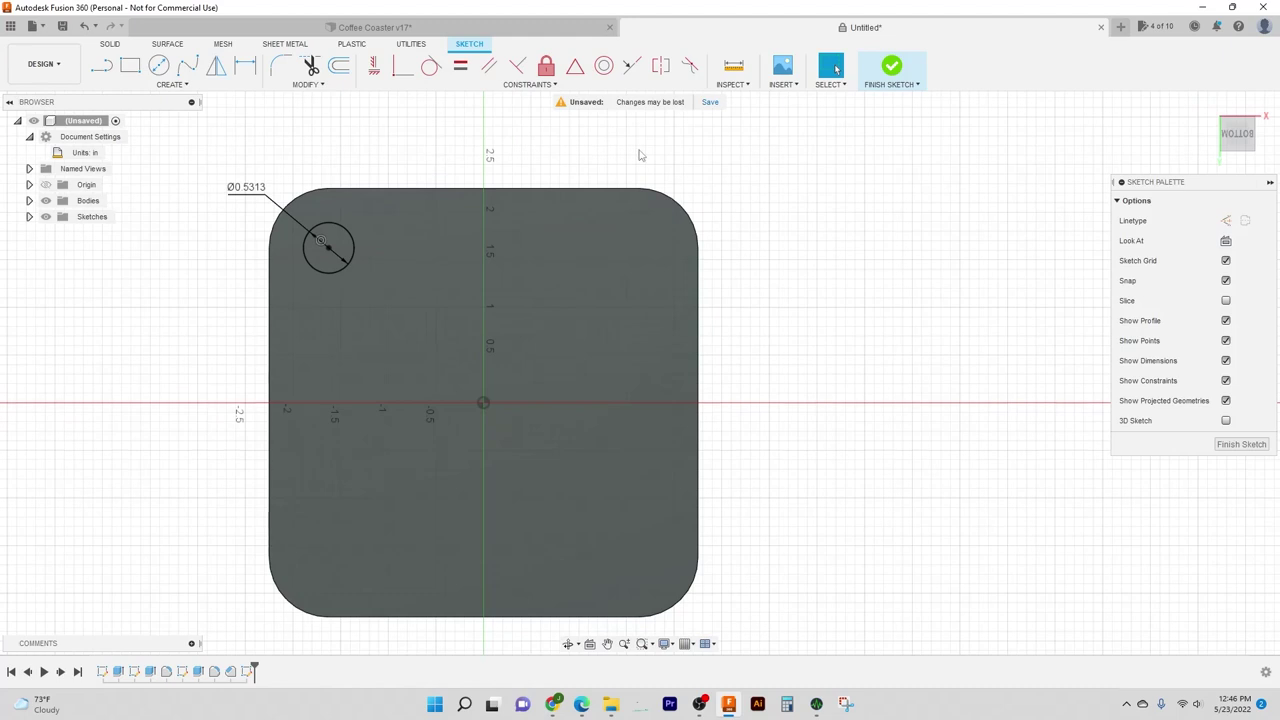
Step: Draw three more foot circles near the top-right, bottom-right and bottom-left corners
key("c")
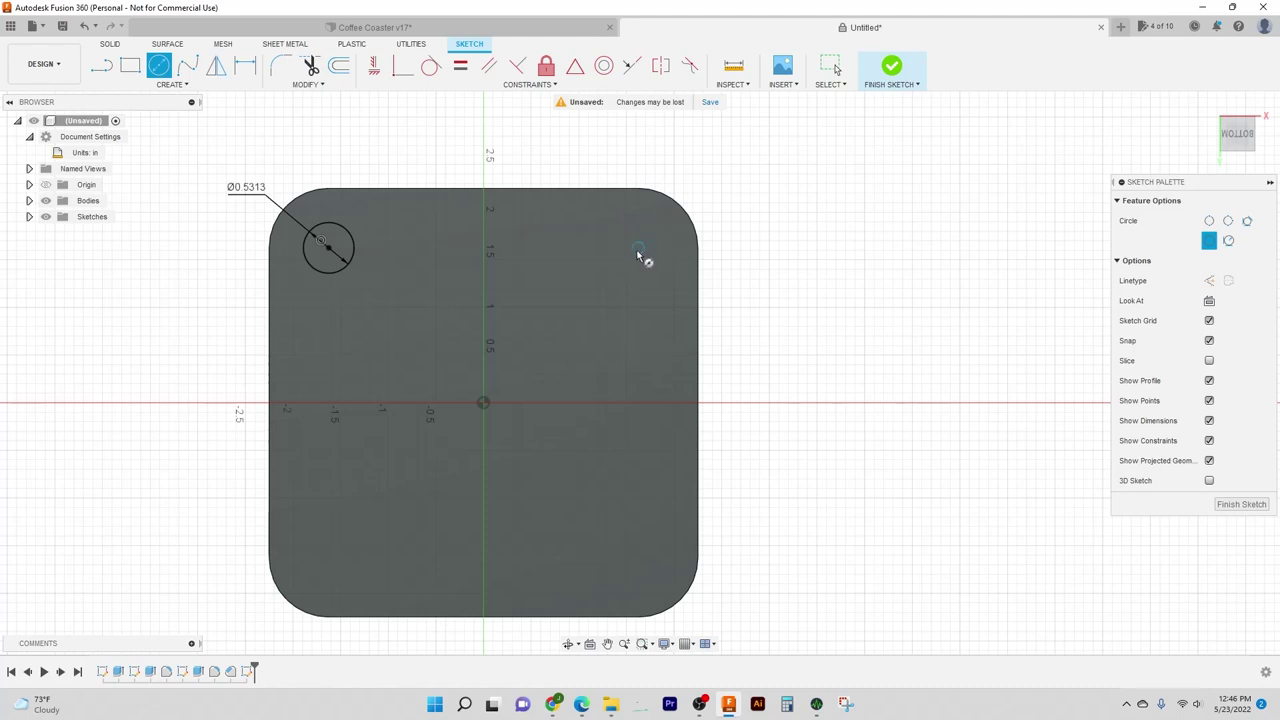
left_click(640, 246)
left_click(664, 234)
left_click(638, 556)
left_click(658, 537)
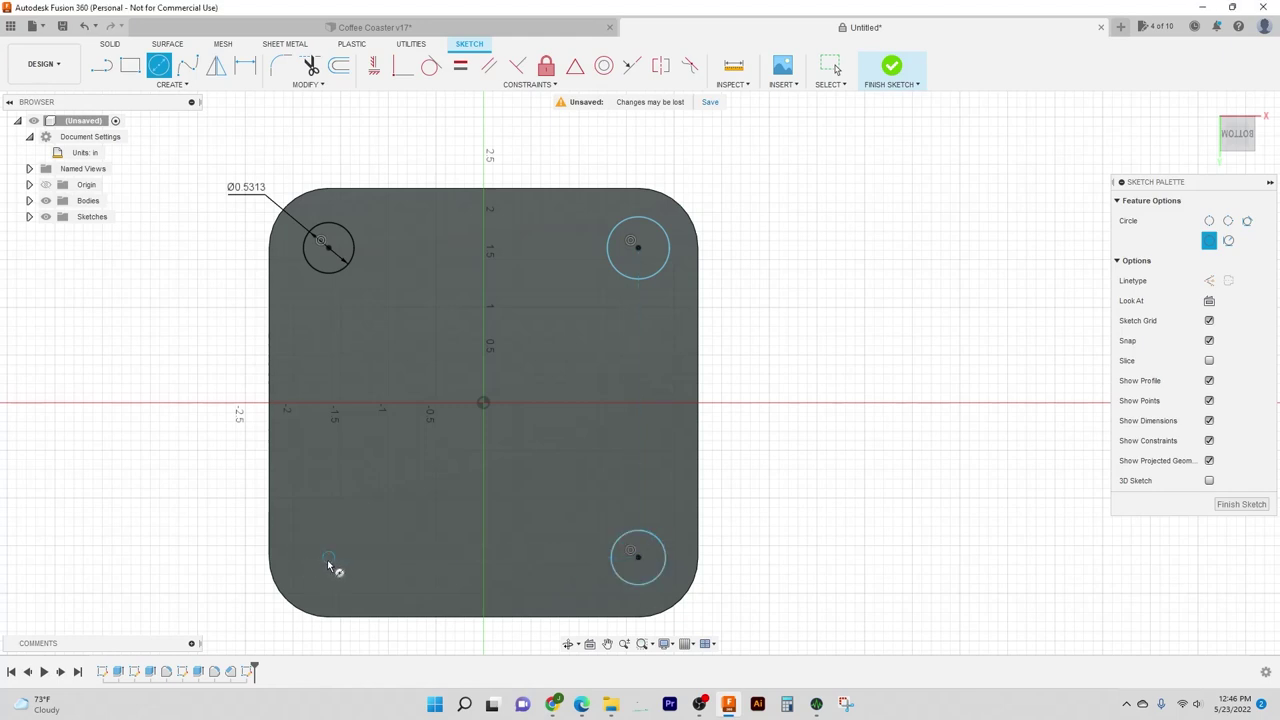
left_click(328, 556)
left_click(352, 527)
key("Escape")
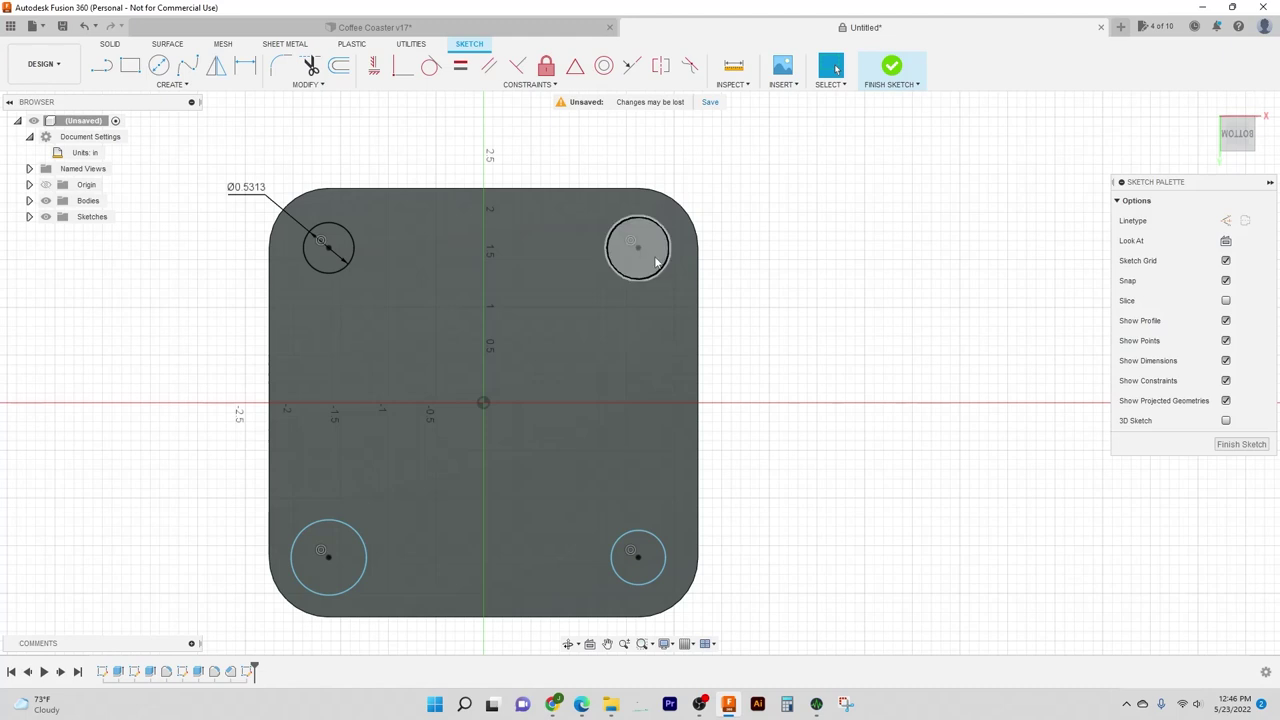
Step: Resize the top-right foot circle to about 0.73 in diameter
left_click(639, 249)
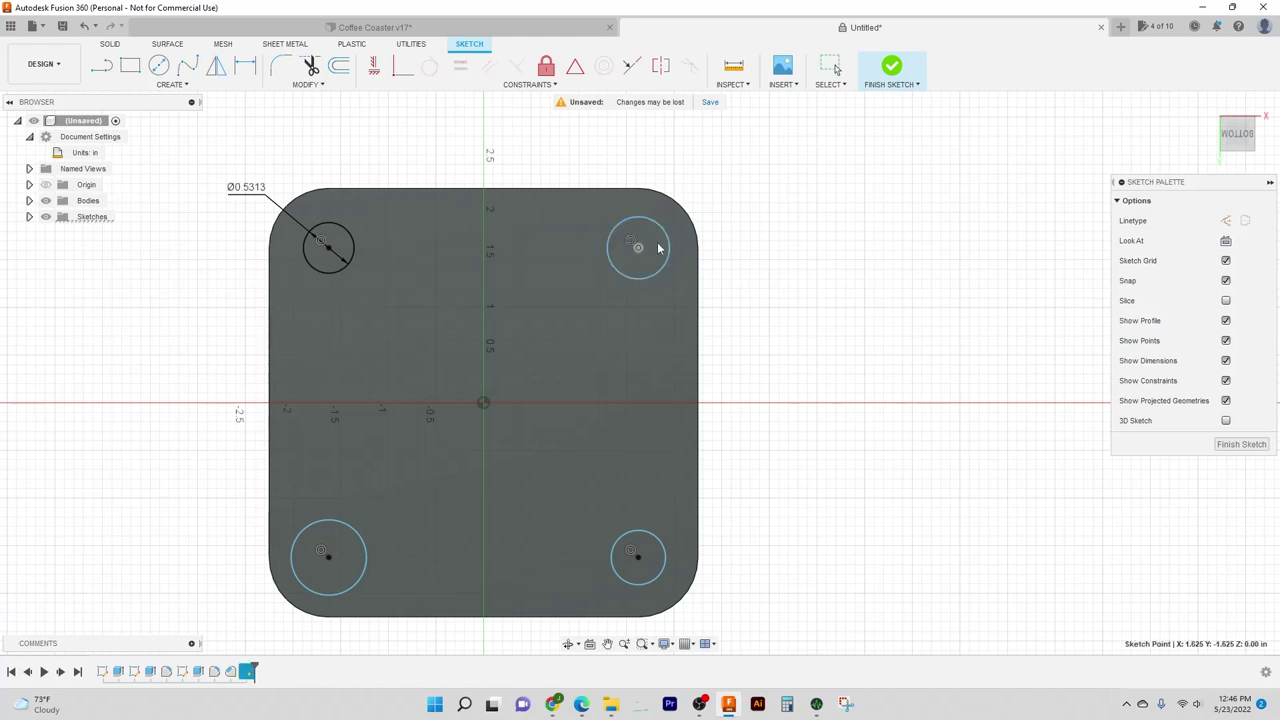
mouse_move(639, 280)
left_mouse_down()
mouse_move(567, 328)
mouse_move(665, 298)
mouse_move(802, 289)
left_mouse_up()
middle_click_drag(818, 243, 757, 313)
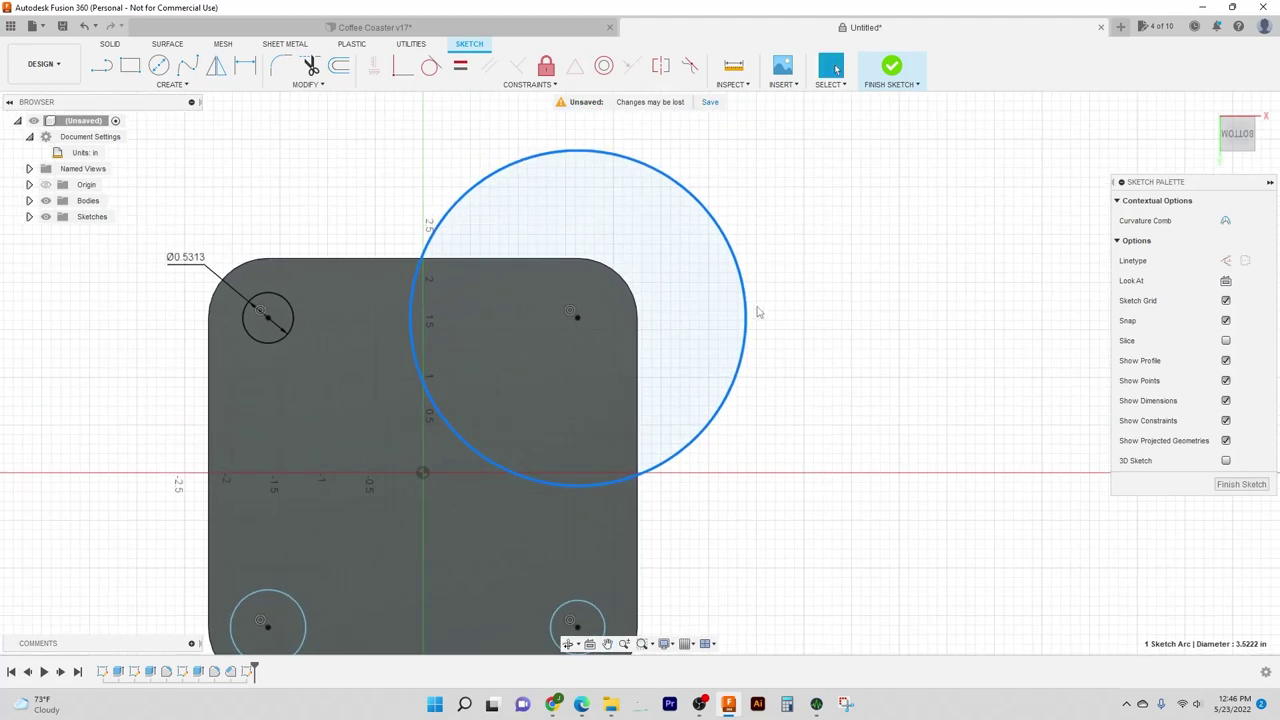
mouse_move(743, 288)
left_mouse_down()
mouse_move(594, 323)
mouse_move(614, 322)
left_mouse_up()
mouse_move(706, 363)
middle_mouse_down()
mouse_move(717, 311)
mouse_move(754, 257)
middle_mouse_up()
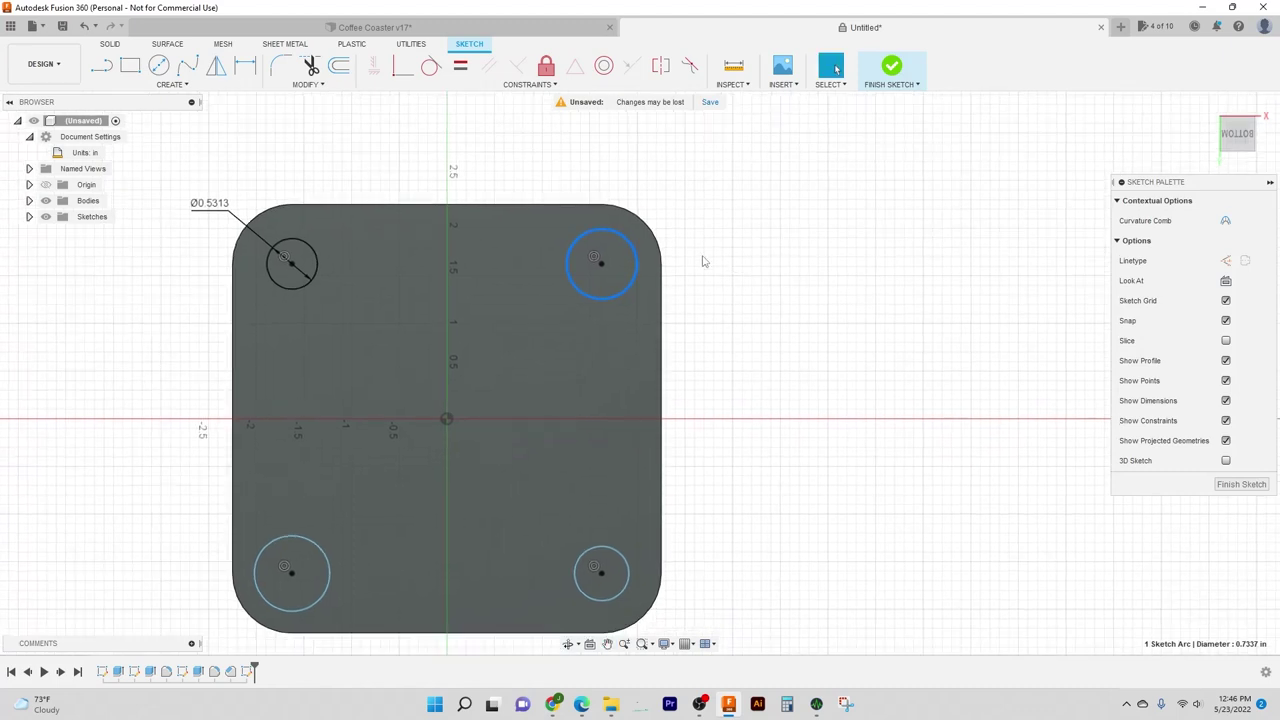
key("d")
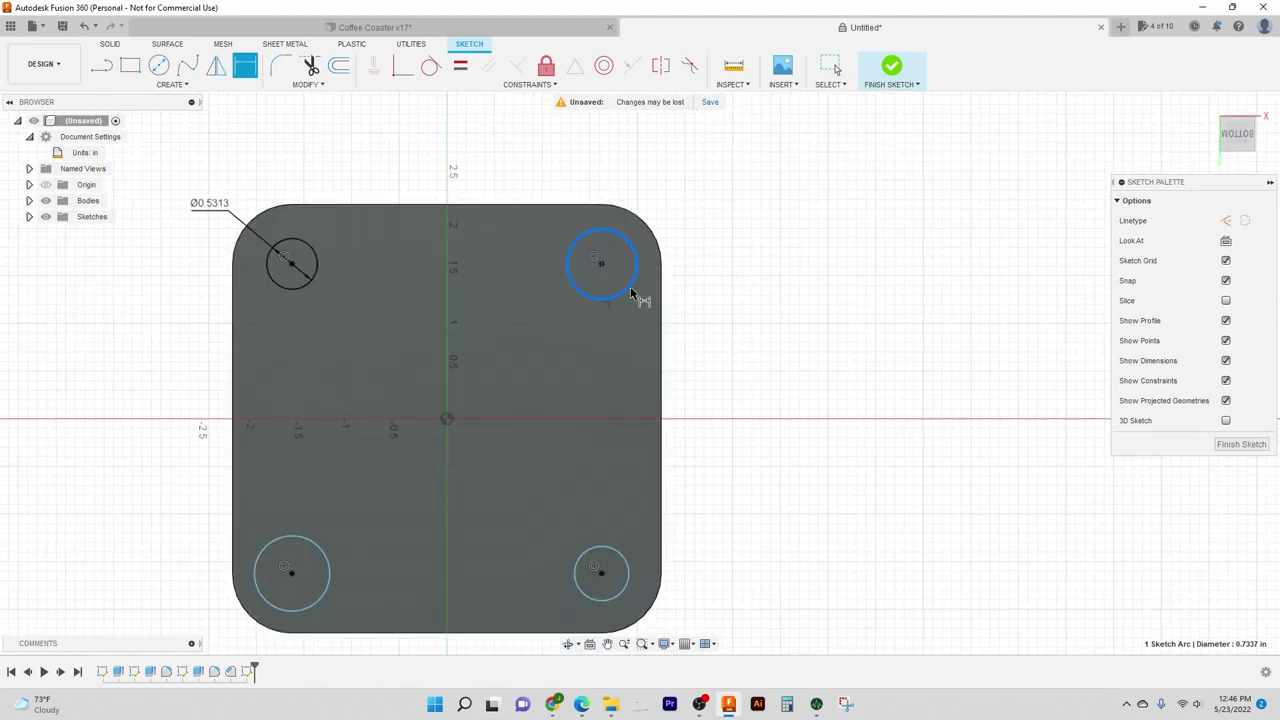
key("Escape")
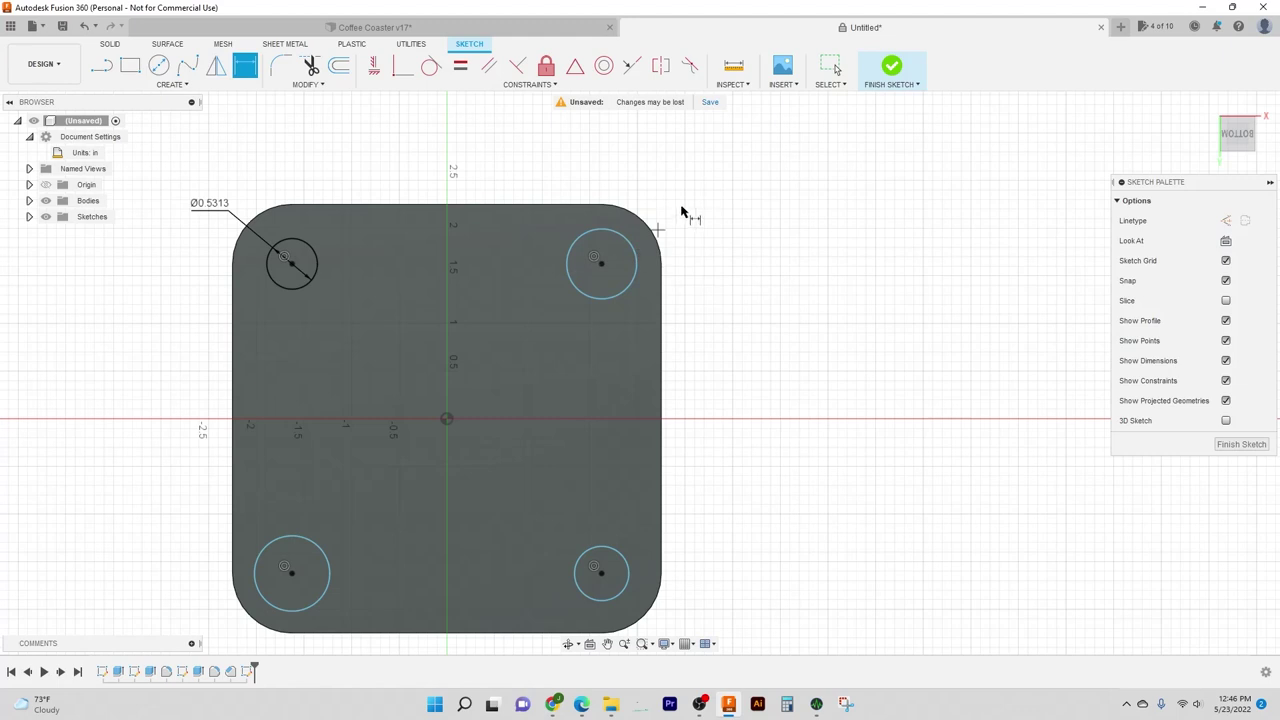
key("Escape")
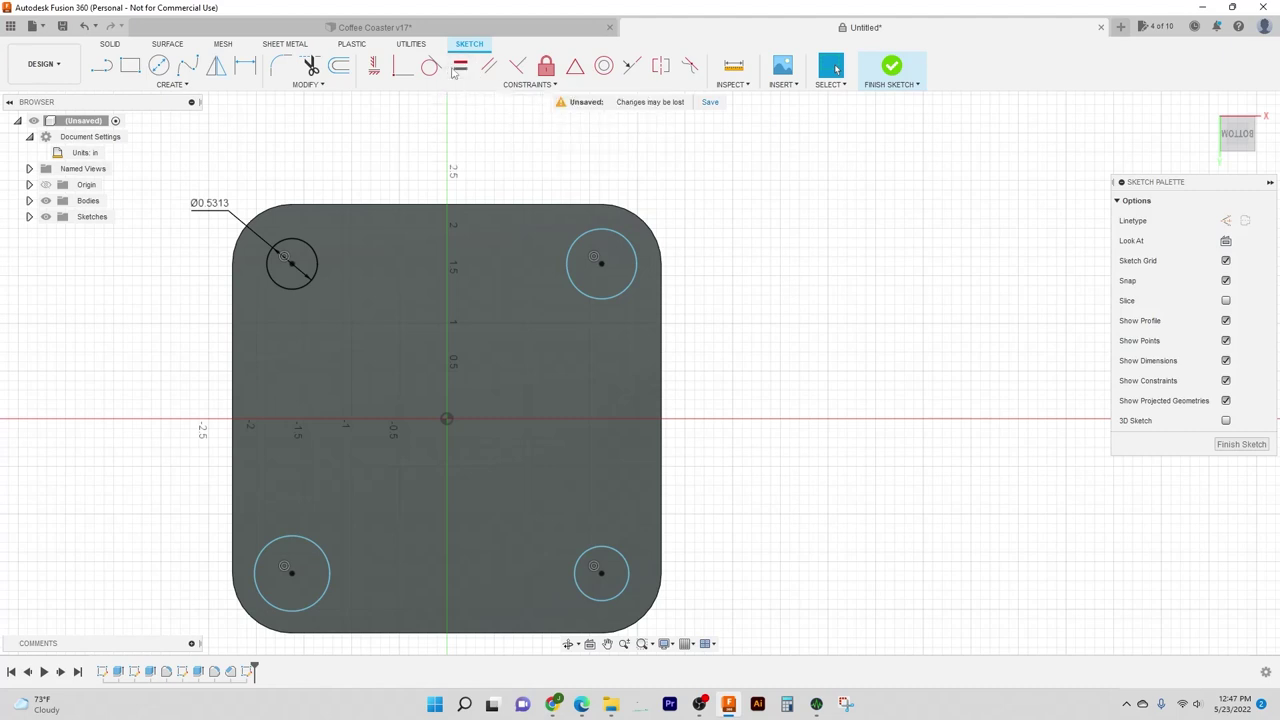
Step: Constrain the top-right circle equal to the top-left one and delete the stray large circle
left_click(461, 67)
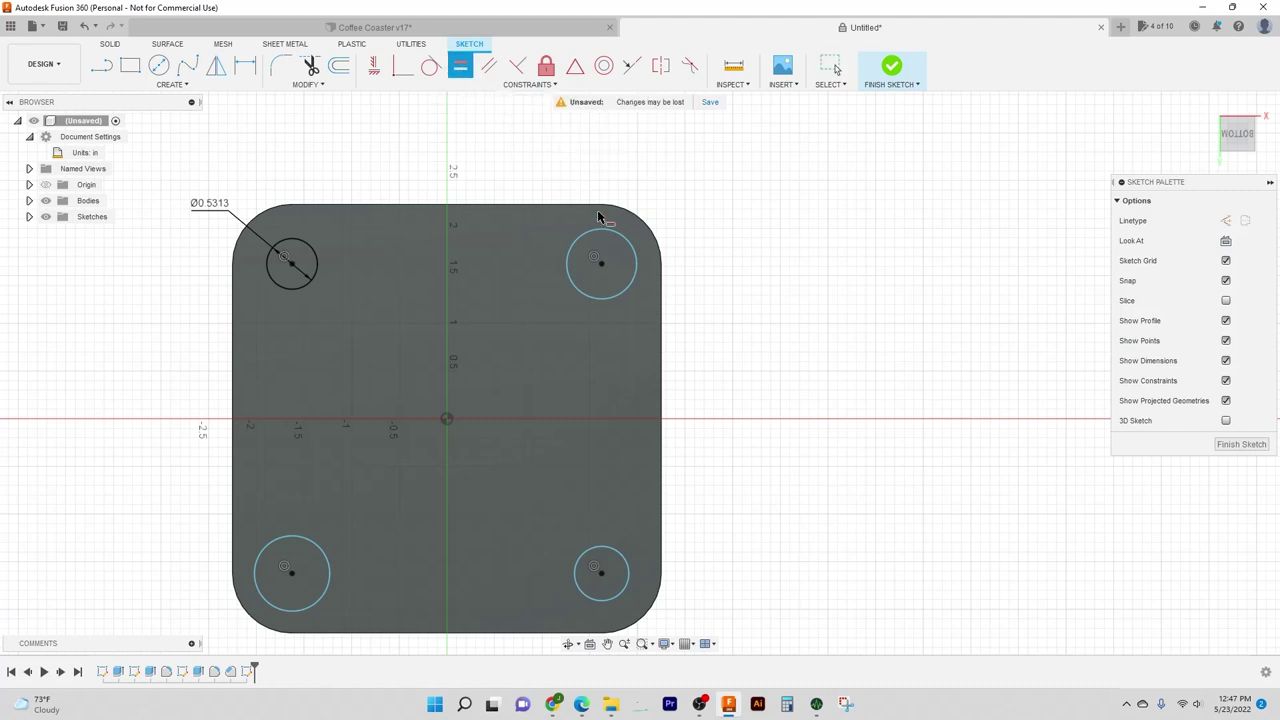
left_click(611, 225)
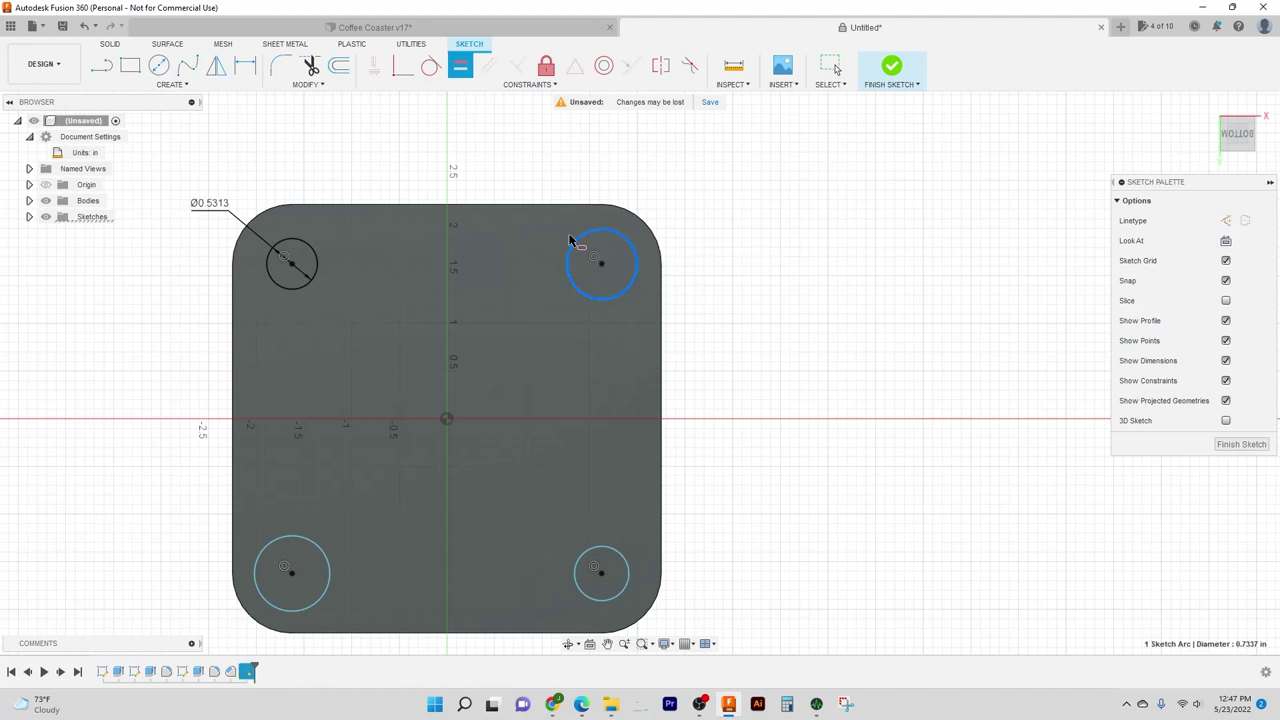
left_click(313, 255)
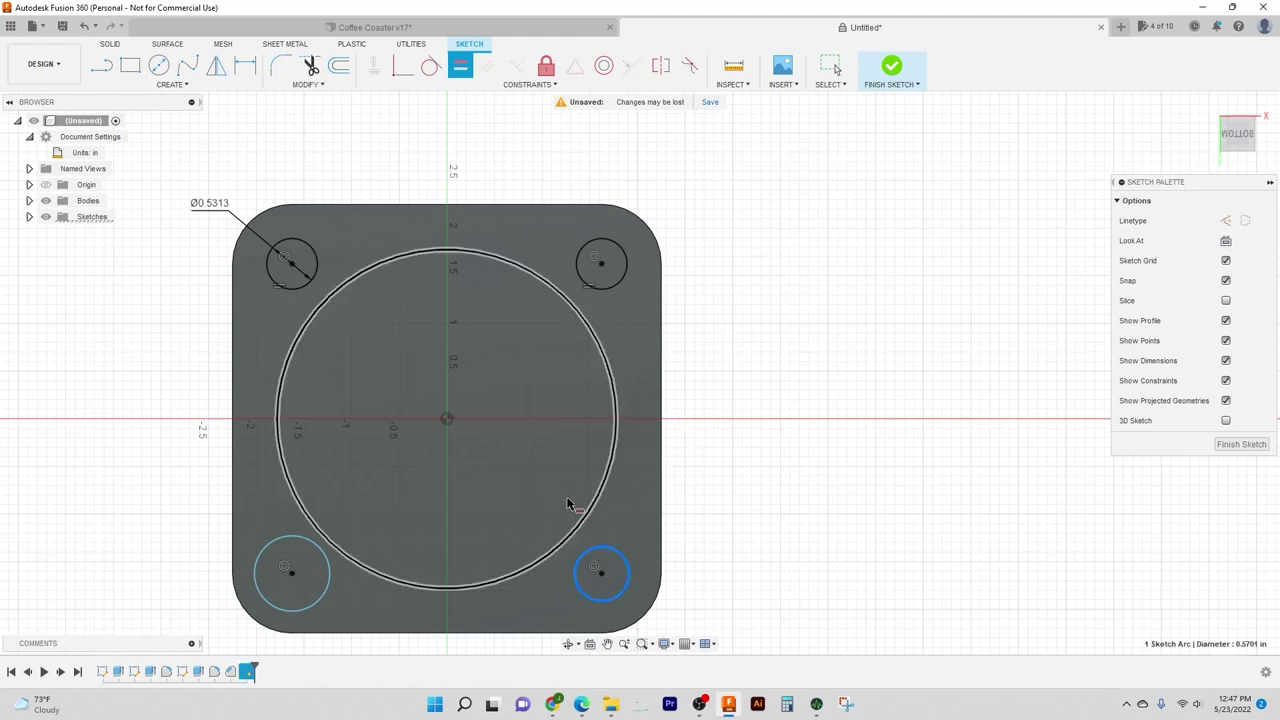
key("Delete")
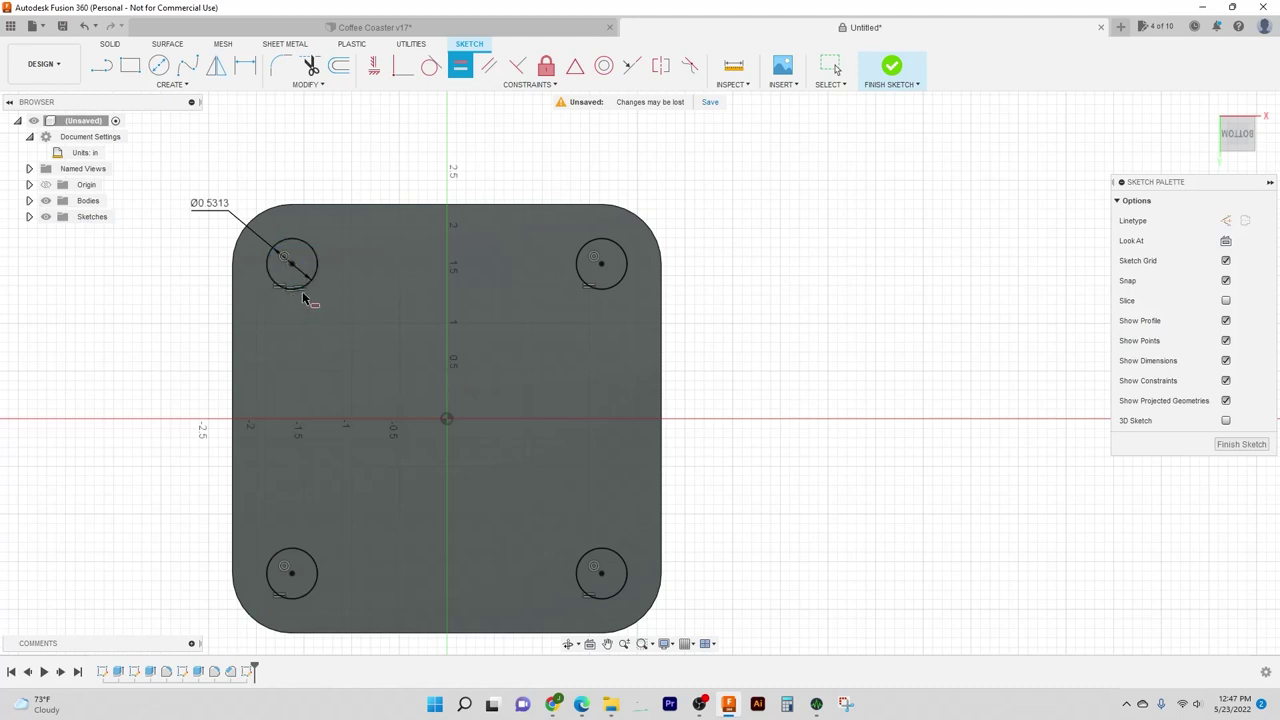
key("Escape")
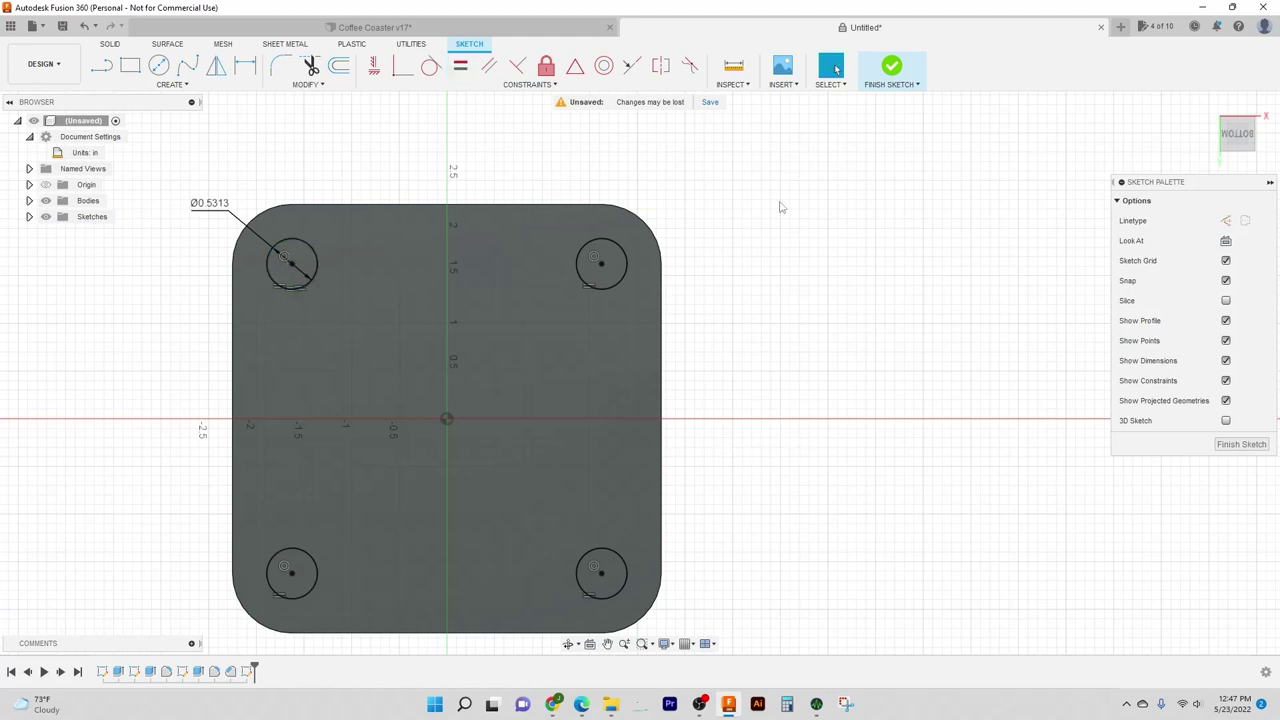
Step: Select the bottom-right foot circle to confirm it matches, then clear the selection
left_click(620, 572)
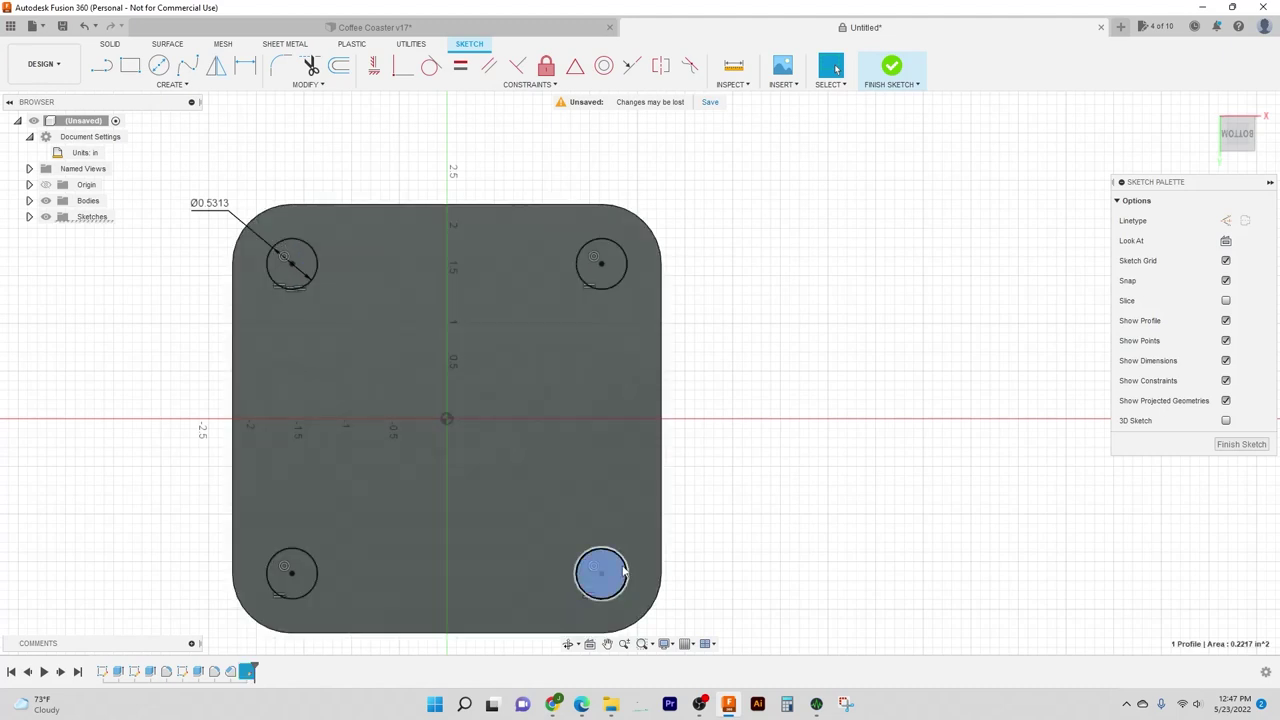
left_click(624, 570)
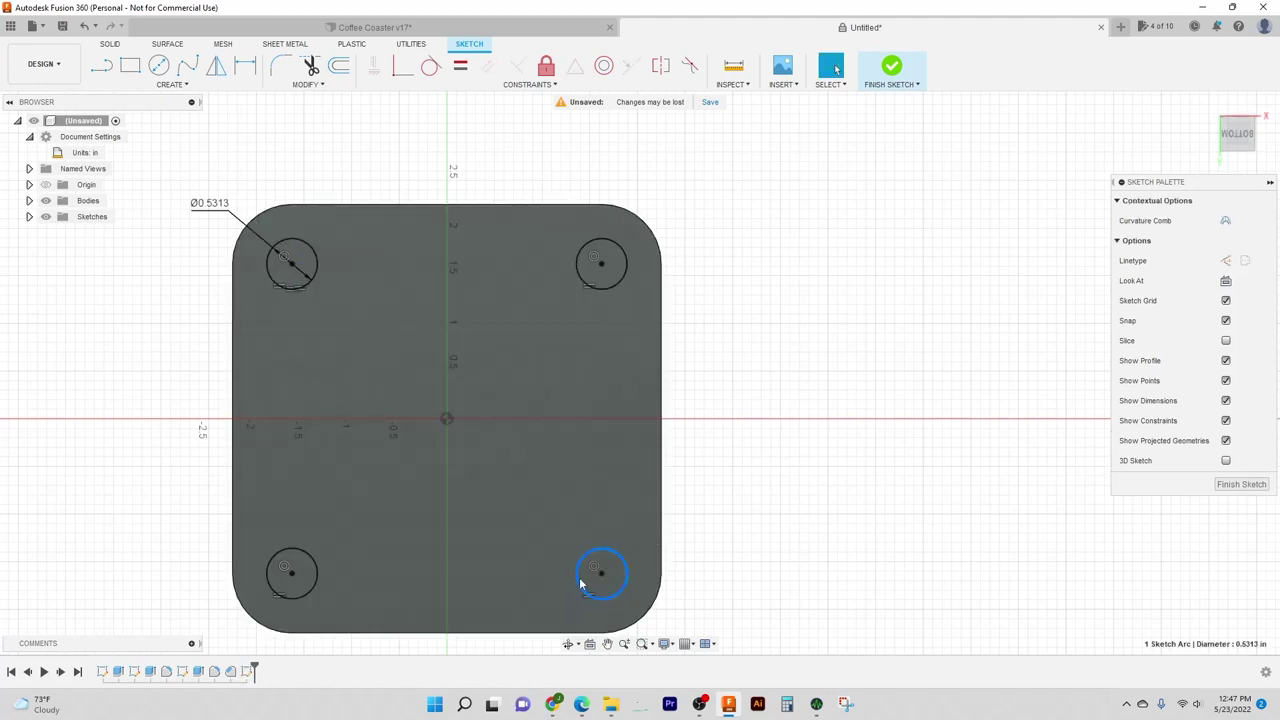
left_click(736, 483)
middle_click_drag(744, 481, 782, 441)
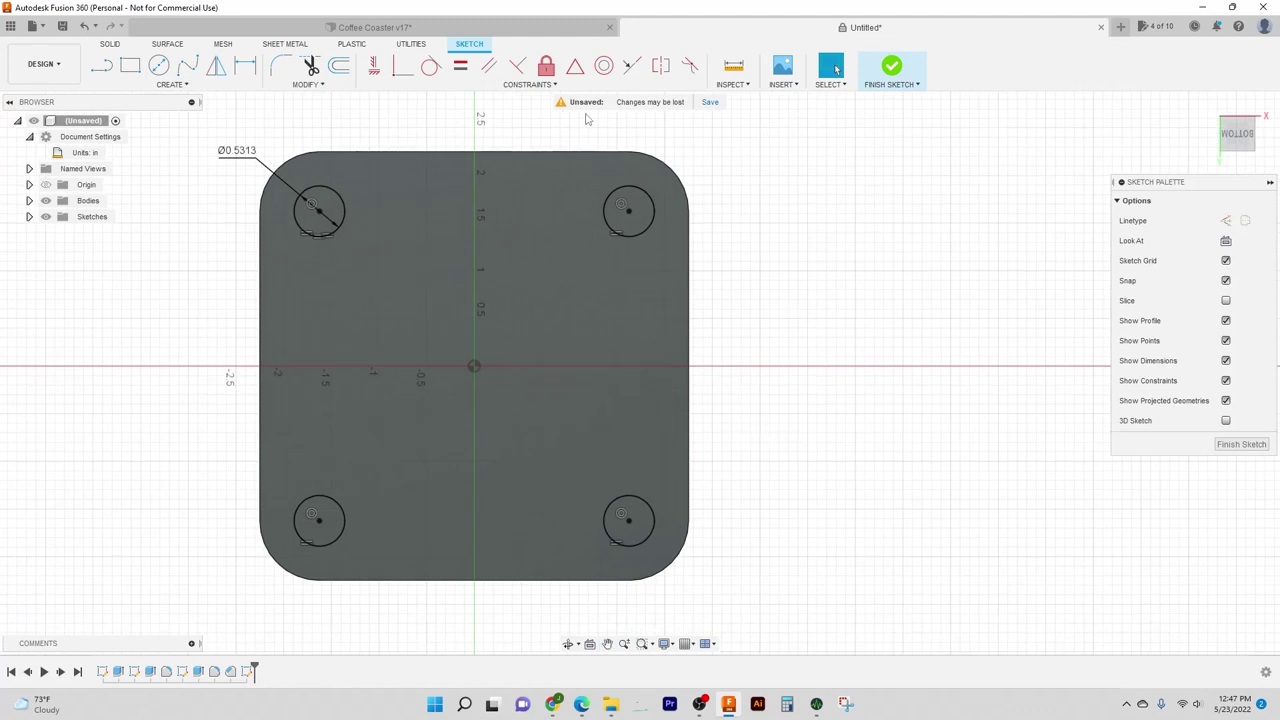
Step: Try a .75+1/32 foot diameter, revert it to 0.5313, and finish the sketch
double_click(244, 151)
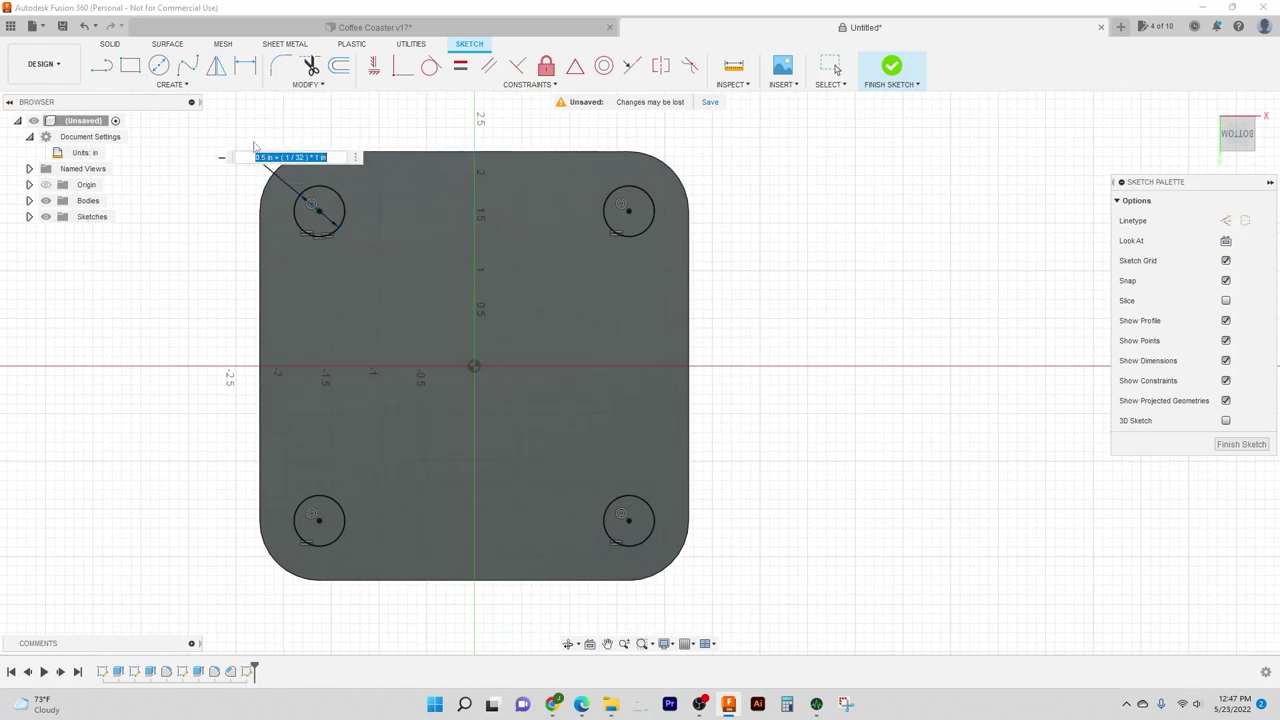
key("BackSpace")
type(".75+1/32")
key("Return")
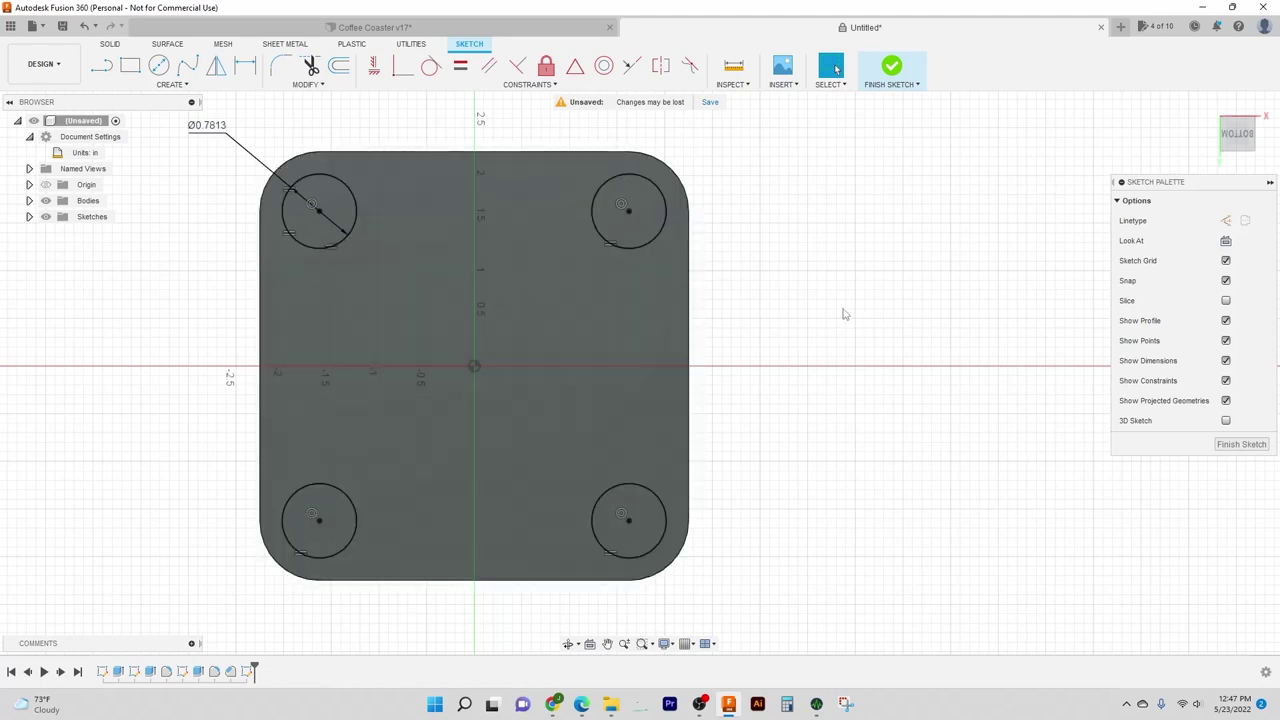
middle_click_drag(840, 314, 786, 337)
middle_click_drag(785, 286, 867, 297)
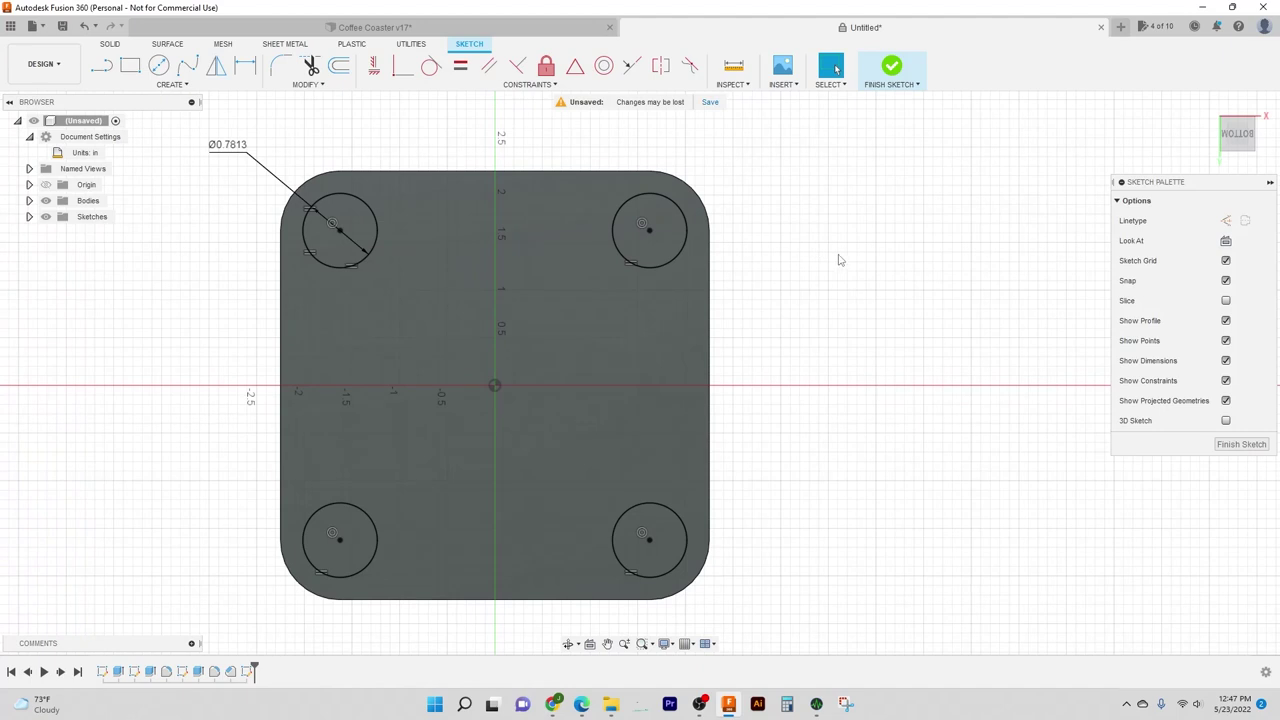
key("ctrl+z")
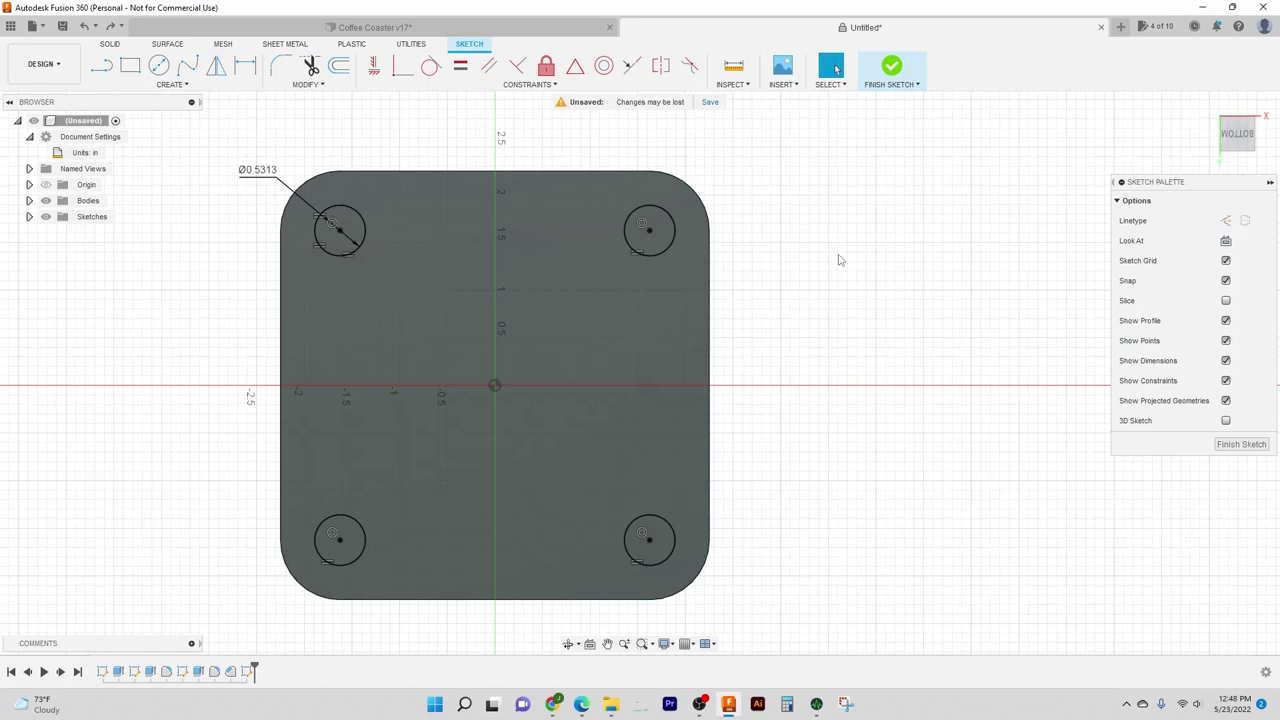
key("e")
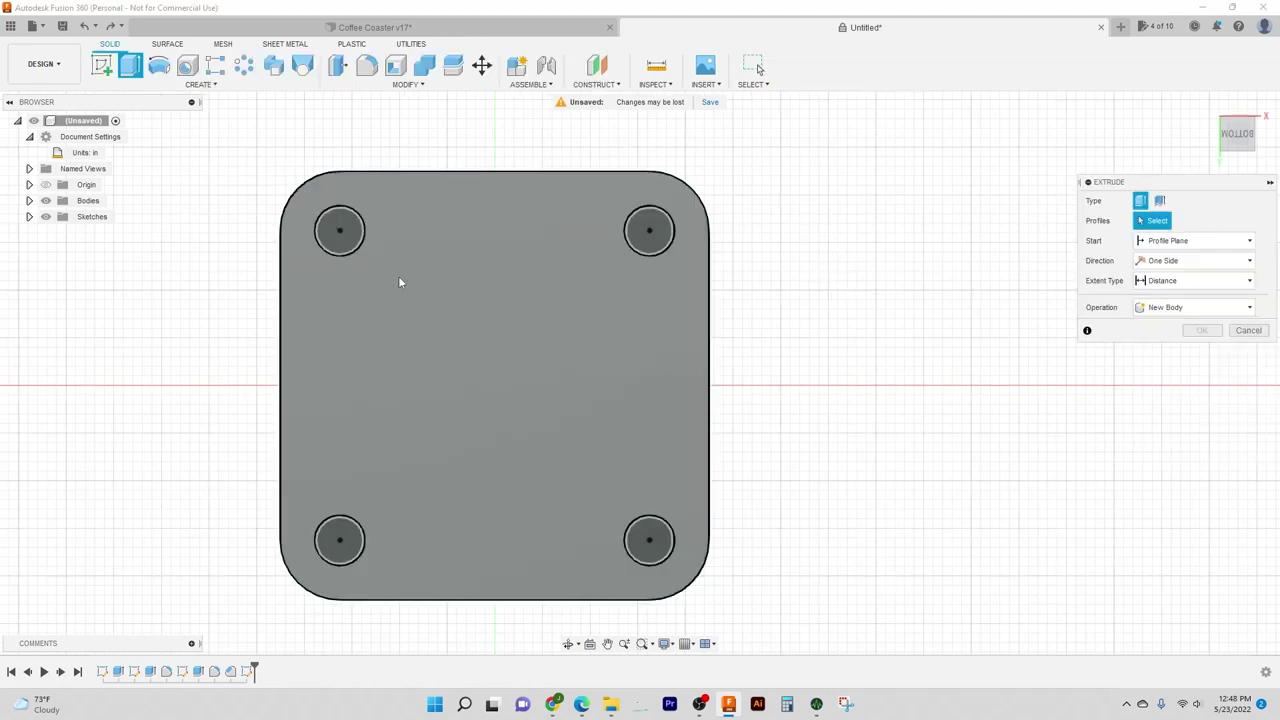
Step: Cut the four corner foot circles -0.04 in into the underside and inspect the result
left_click(352, 234)
left_click(652, 233)
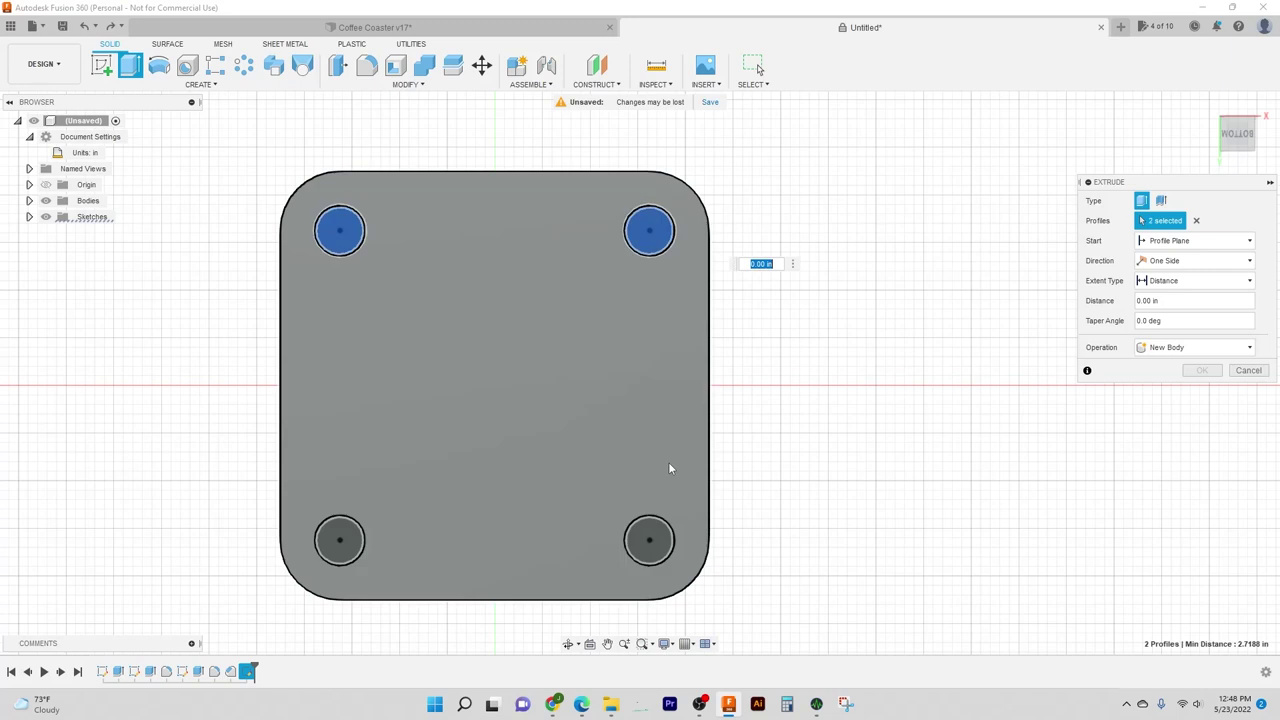
left_click(655, 542)
left_click(340, 538)
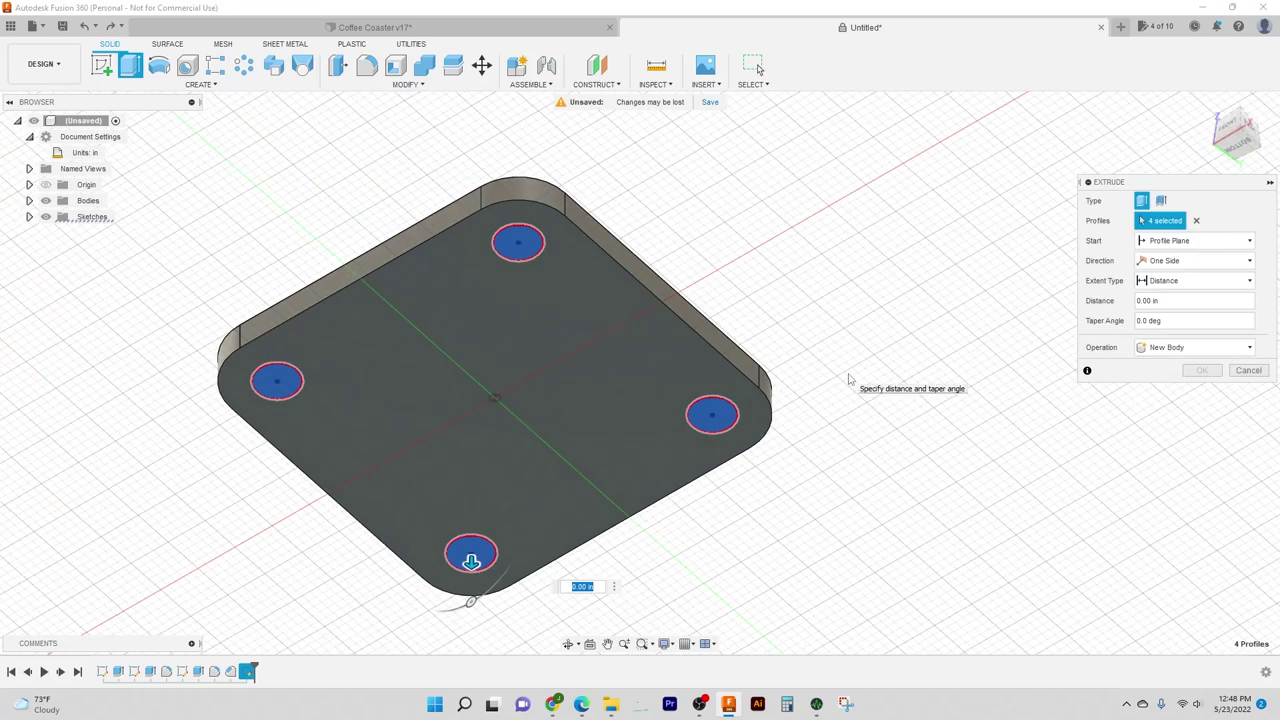
type("-.04")
key("Return")
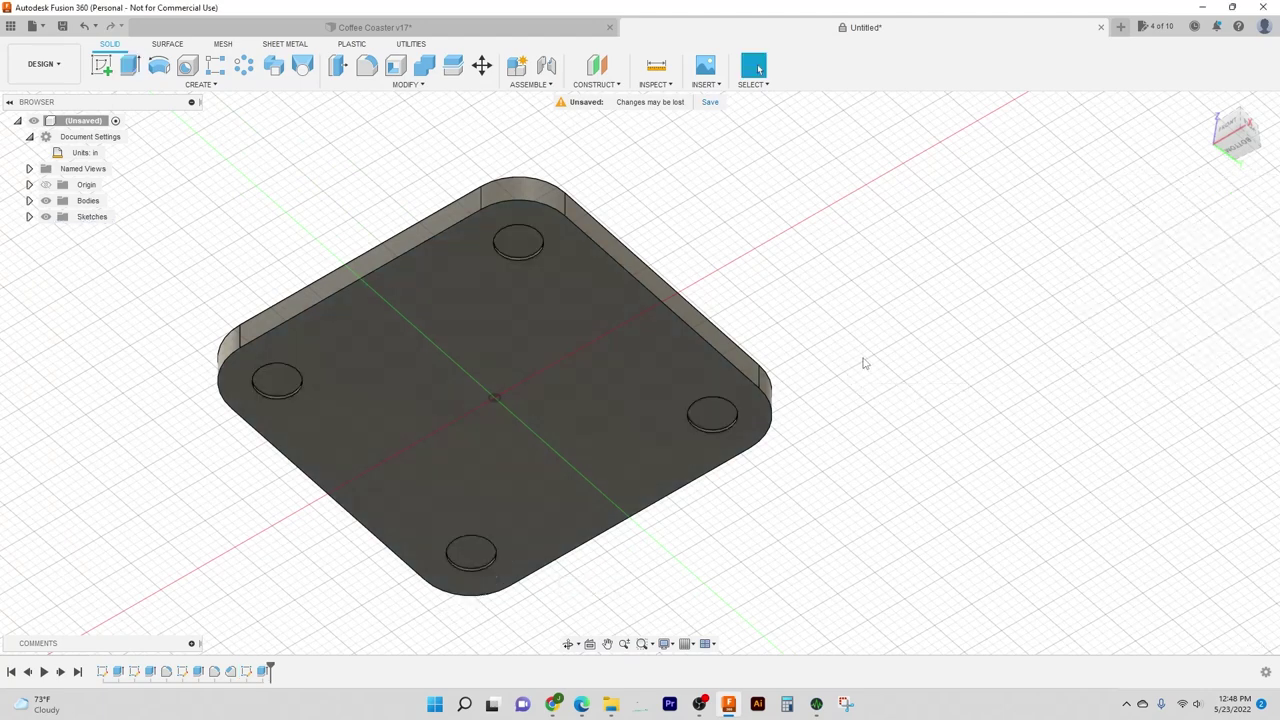
mouse_move(820, 303)
middle_mouse_down("shift")
mouse_move(816, 376)
mouse_move(841, 289)
middle_mouse_up("shift")
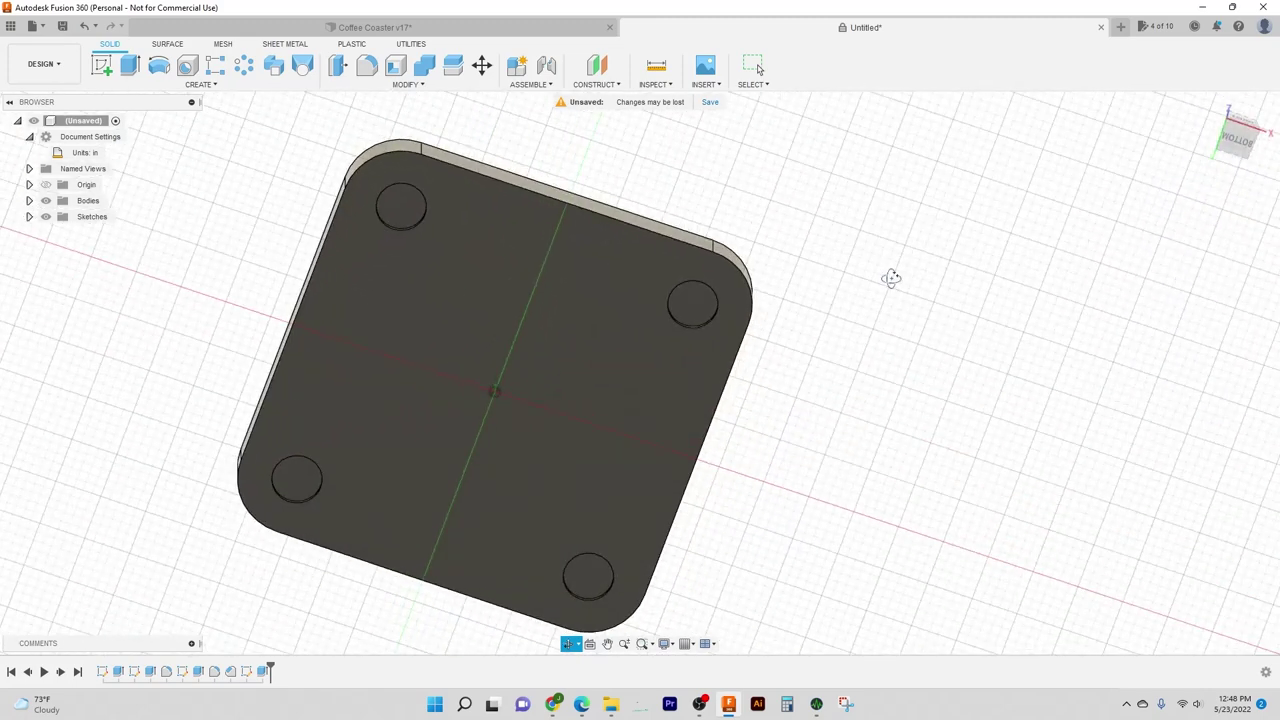
left_click_drag(891, 278, 857, 294)
key("Escape")
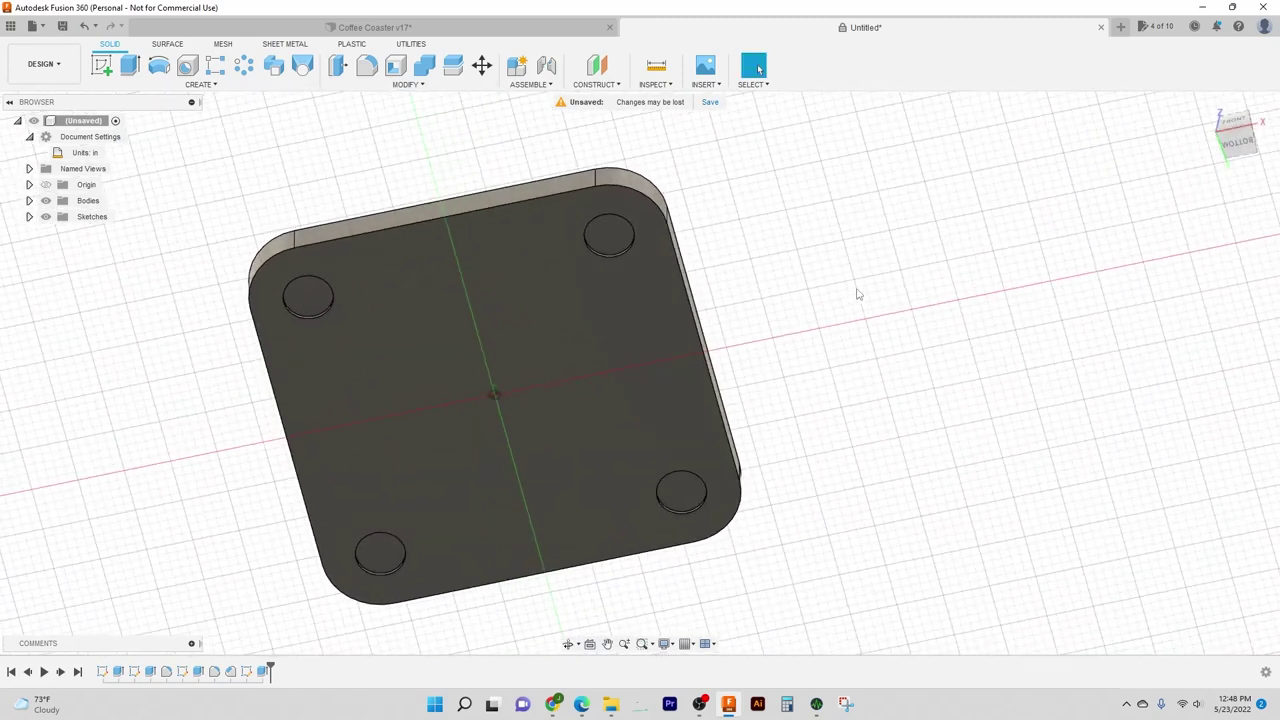
middle_click_drag(806, 252, 808, 257, "shift")
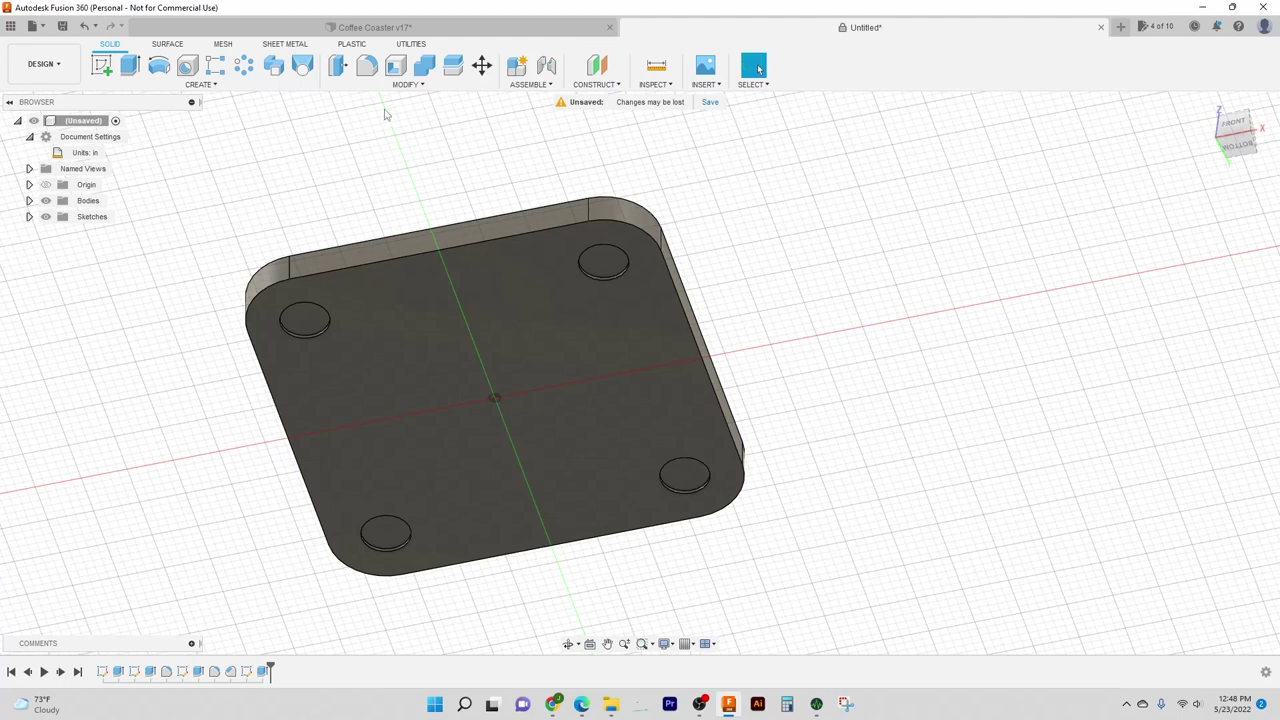
Step: Edit Chamfer1 (0.03 in) to add the coaster's bottom outer edge, bringing it to 17 edges
left_click(405, 84)
key("F6")
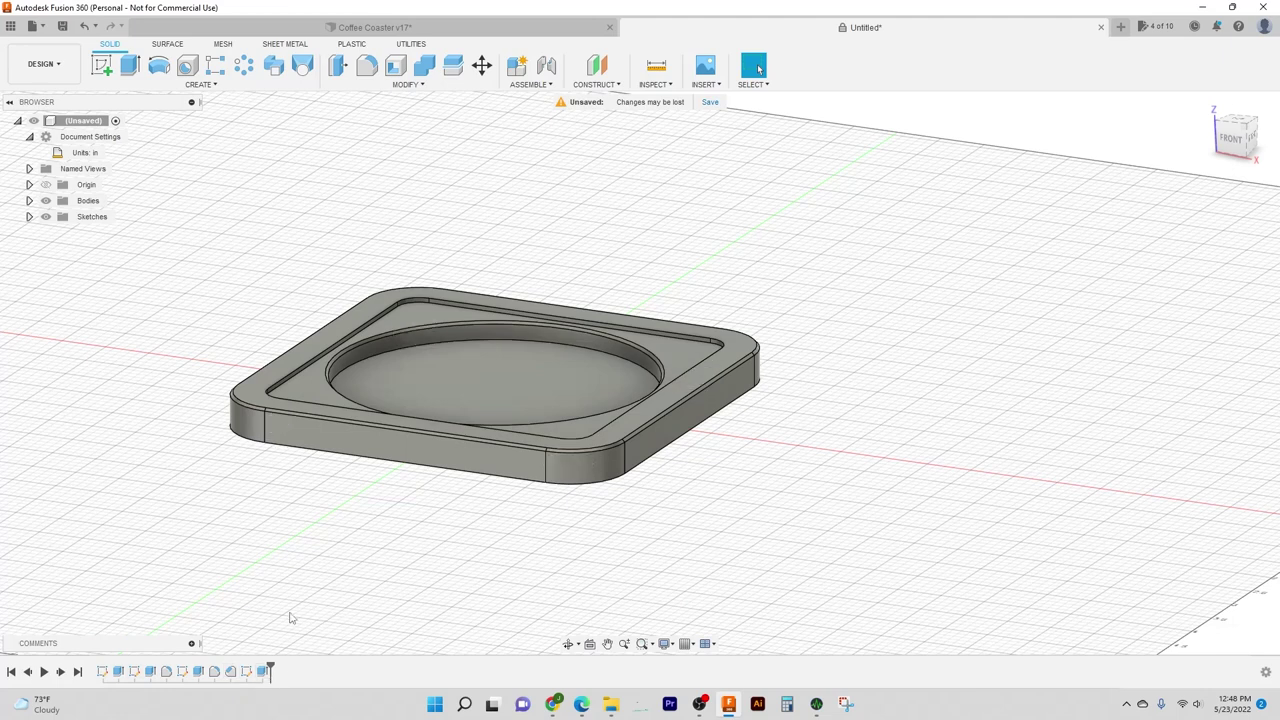
double_click(231, 672)
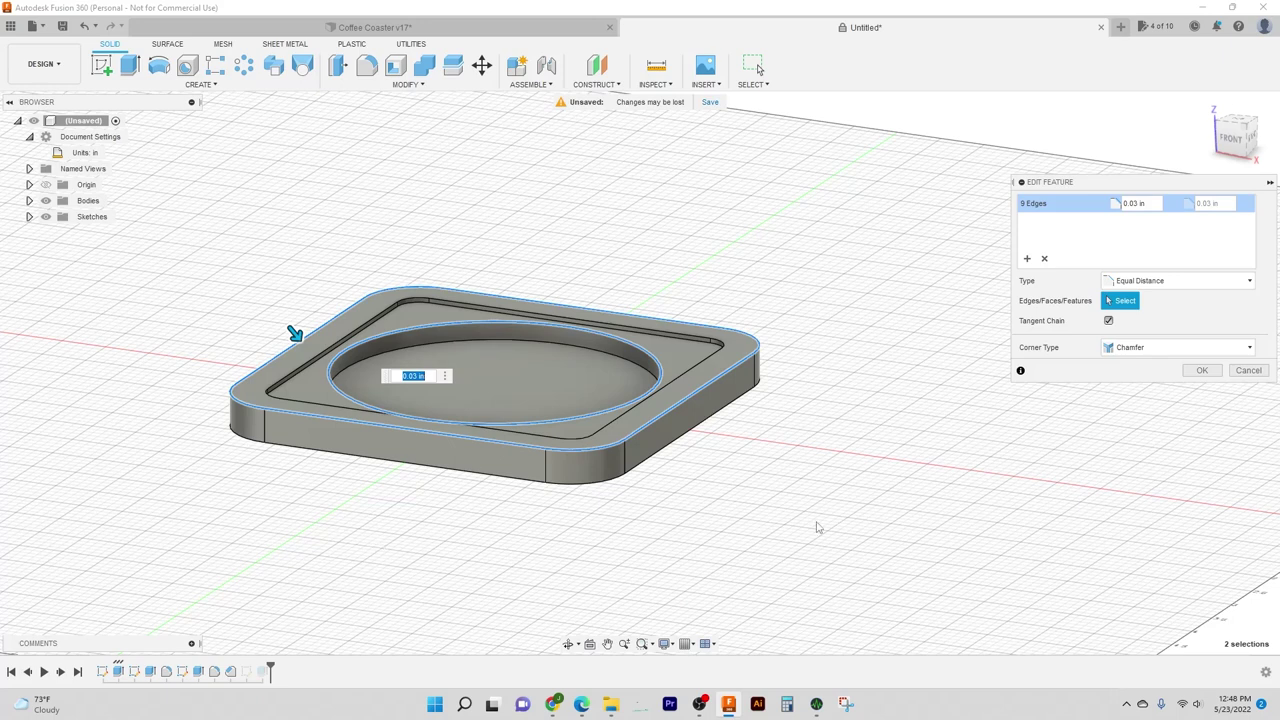
left_click(465, 472)
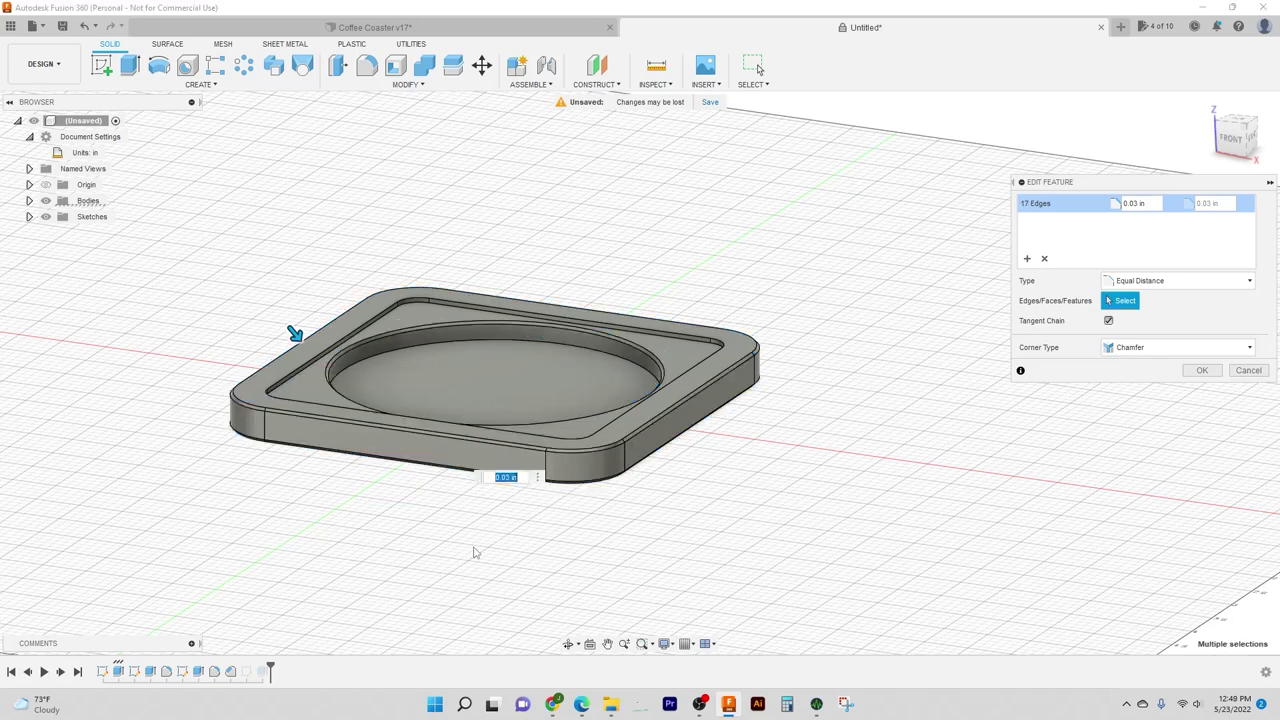
middle_click_drag(806, 537, 808, 505, "shift")
Step: Confirm the 17-edge chamfer, tilt to a near top-down view, and select the coaster's top rim face
left_click(1202, 370)
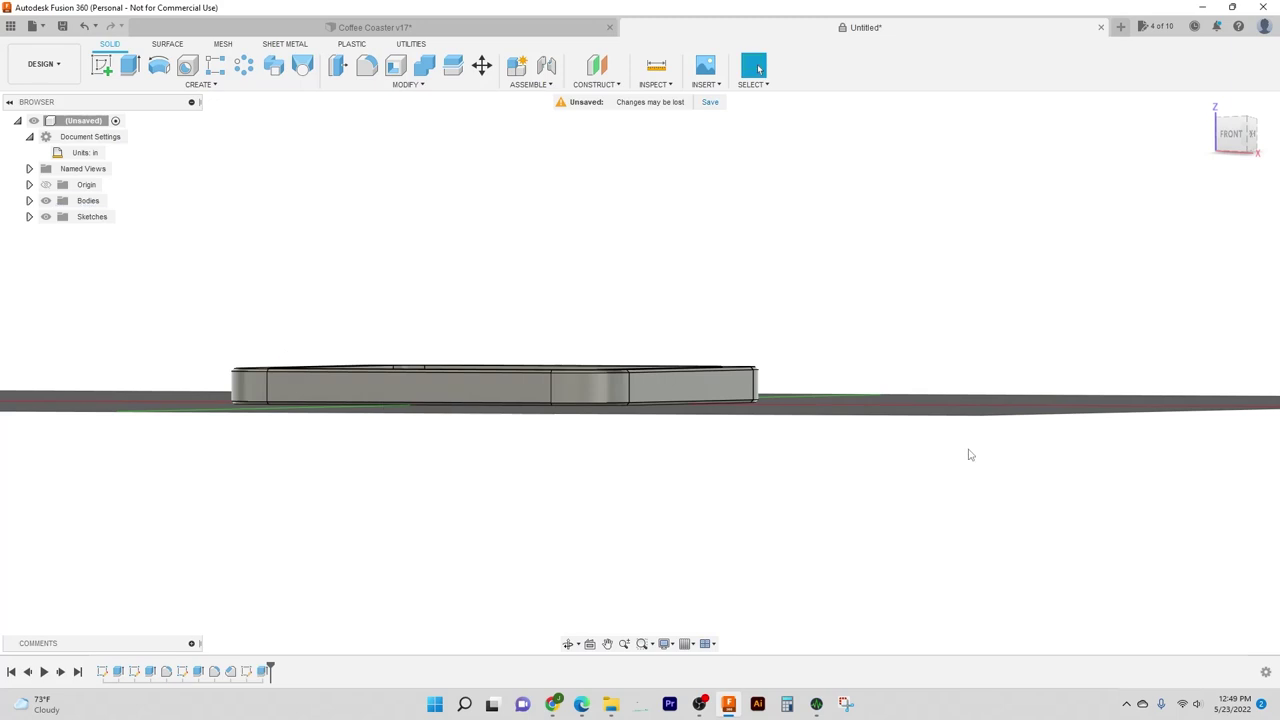
middle_click_drag(866, 460, 878, 489, "shift")
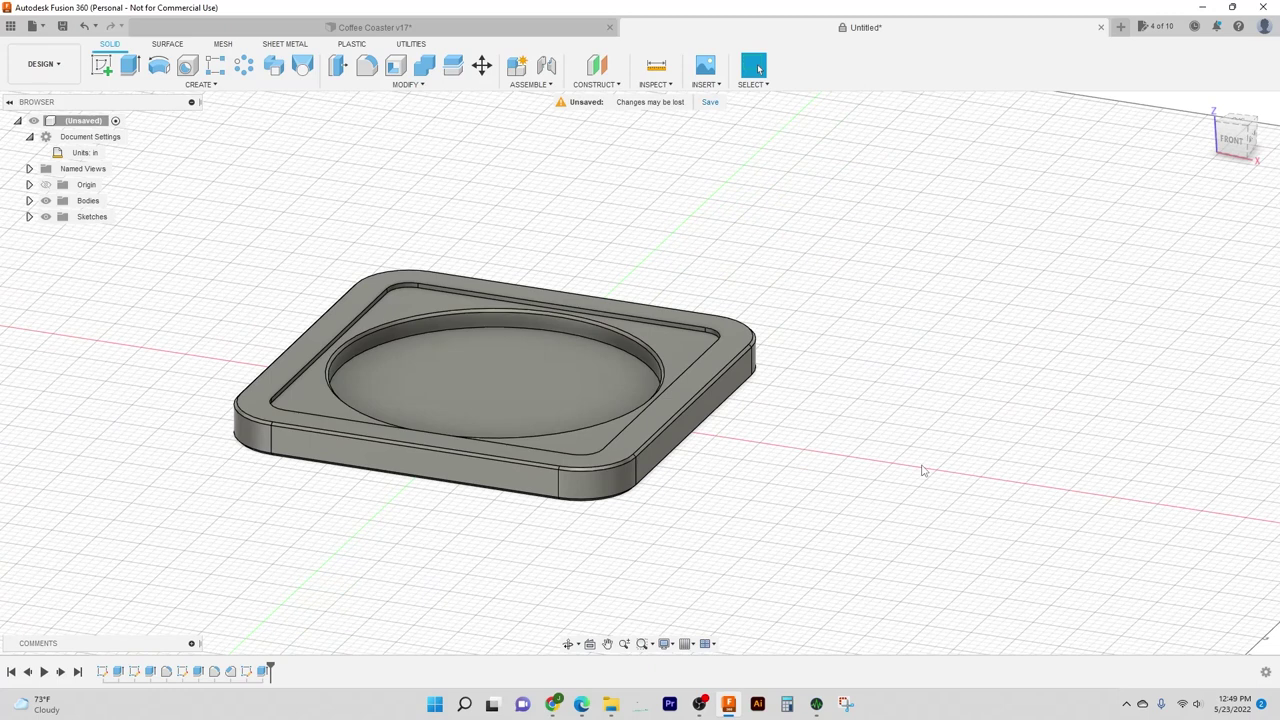
middle_click_drag(866, 416, 912, 437, "shift")
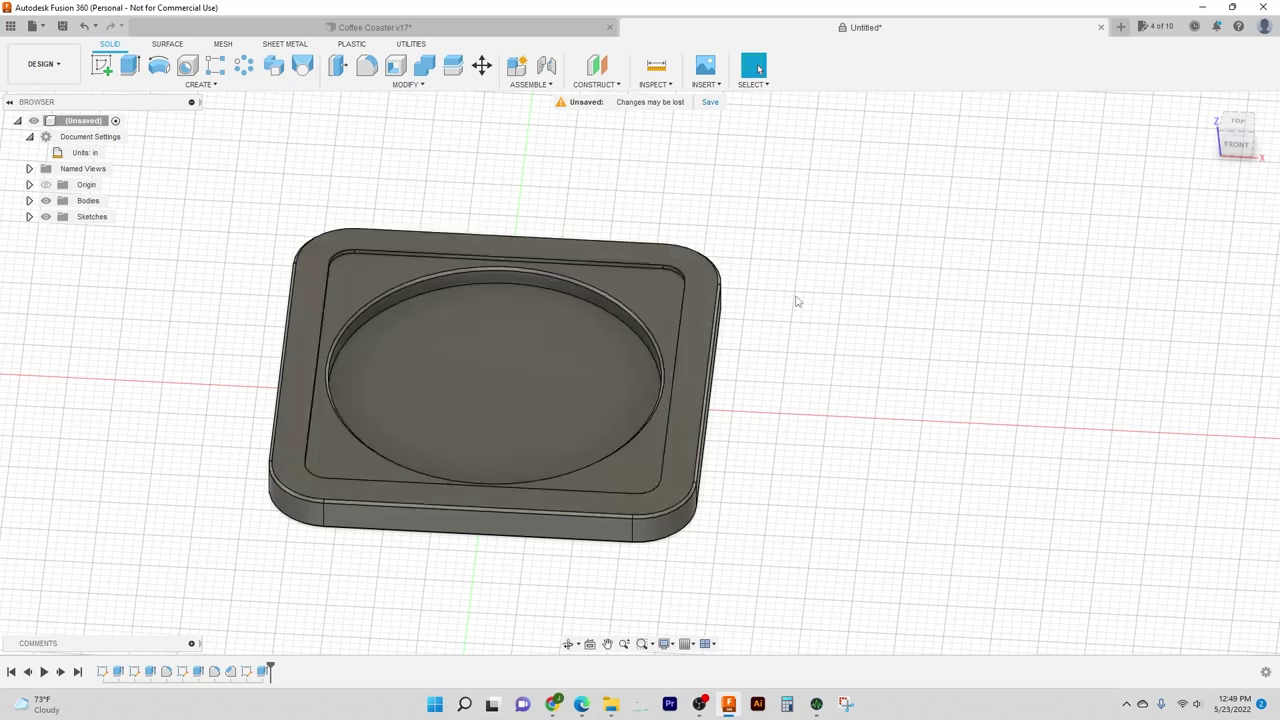
middle_click_drag(838, 281, 843, 294, "shift")
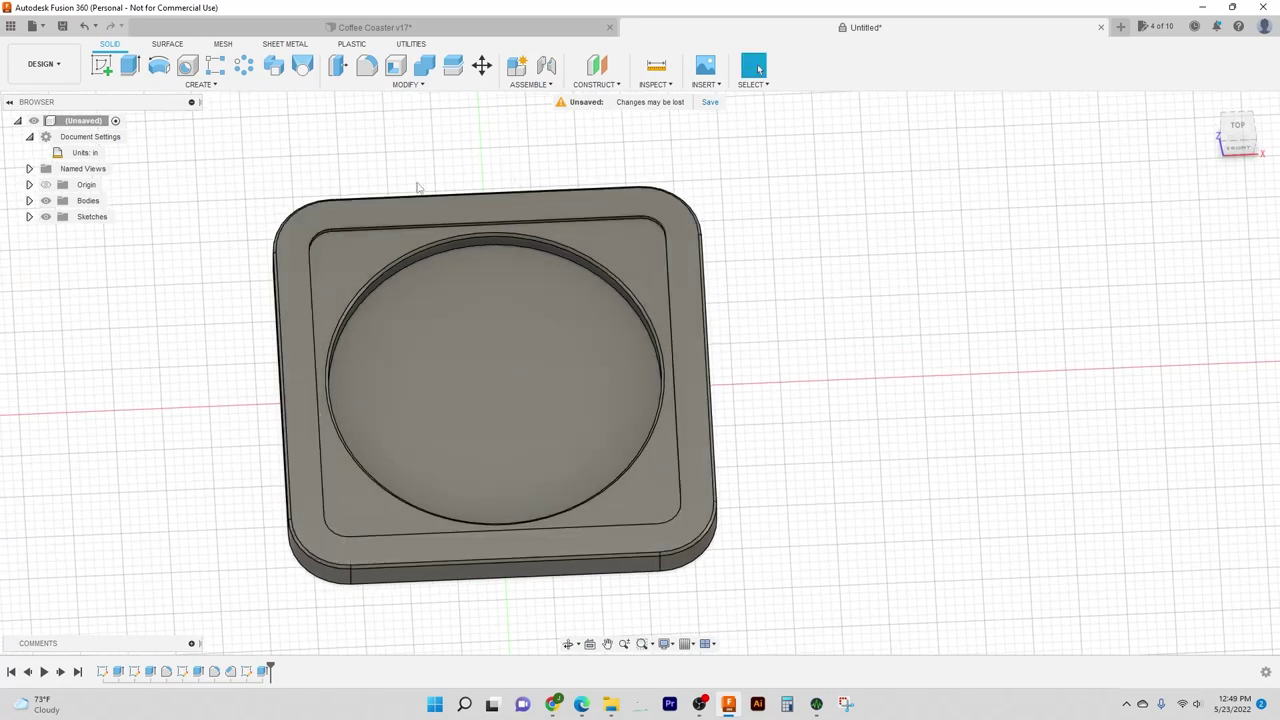
left_click(390, 221)
Step: Create a sketch on the rim face and draw a 0.20 in Sample Text box above the top edge
right_click(391, 222)
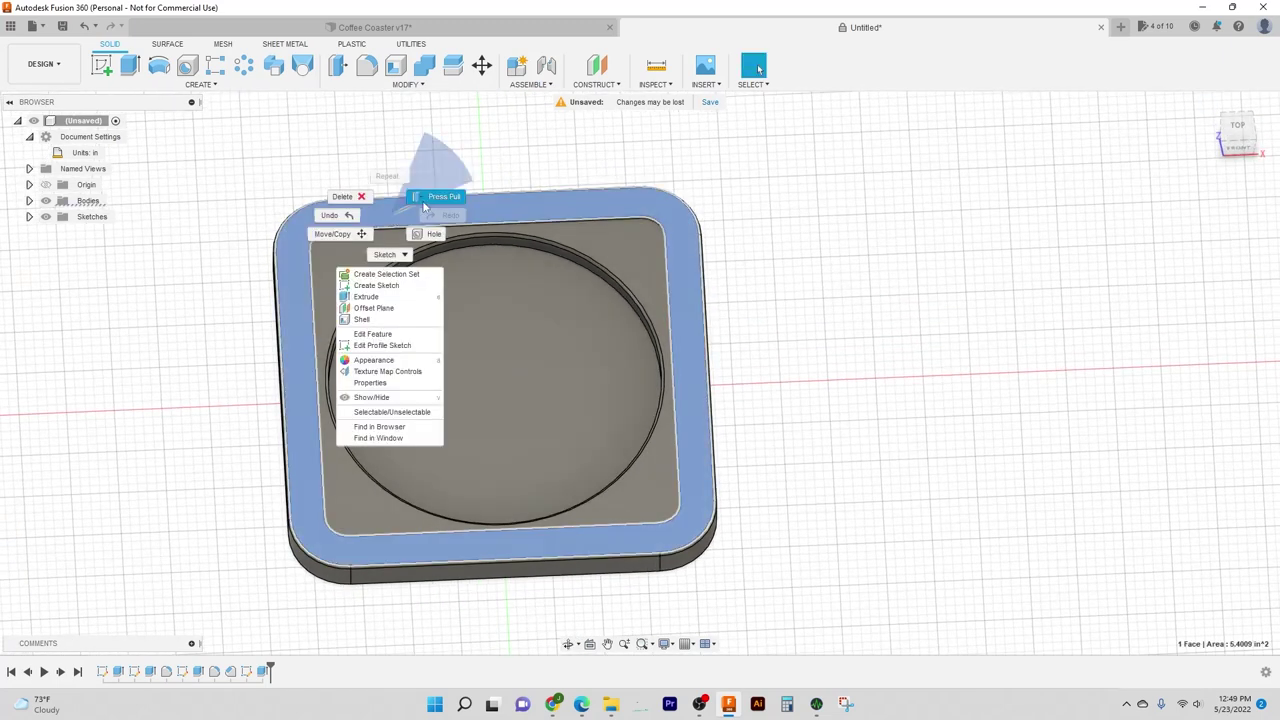
left_click(387, 287)
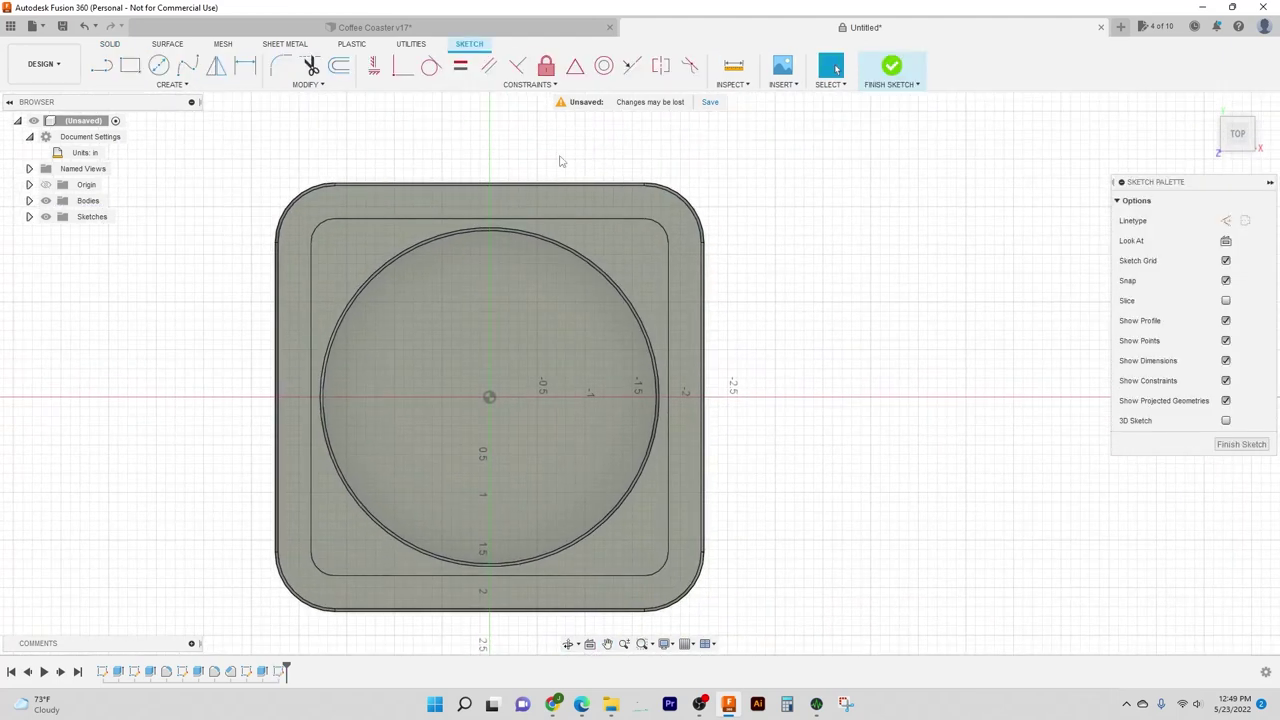
left_click(188, 85)
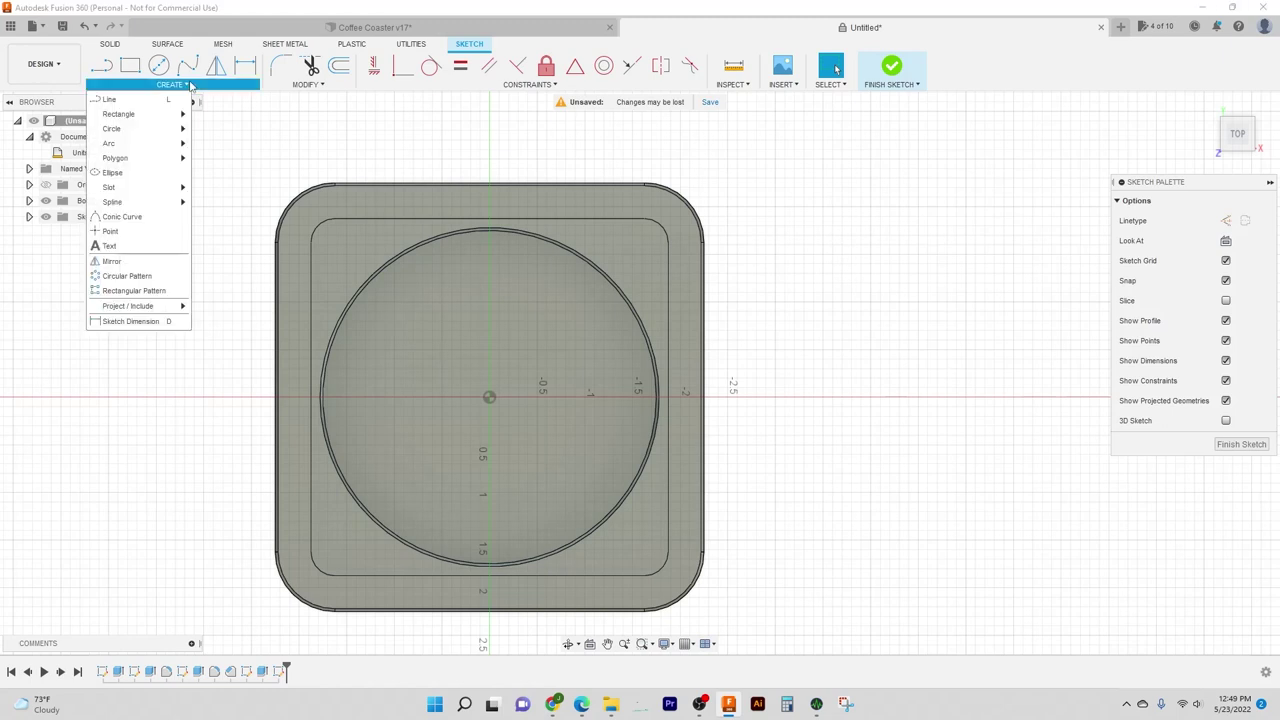
left_click(110, 246)
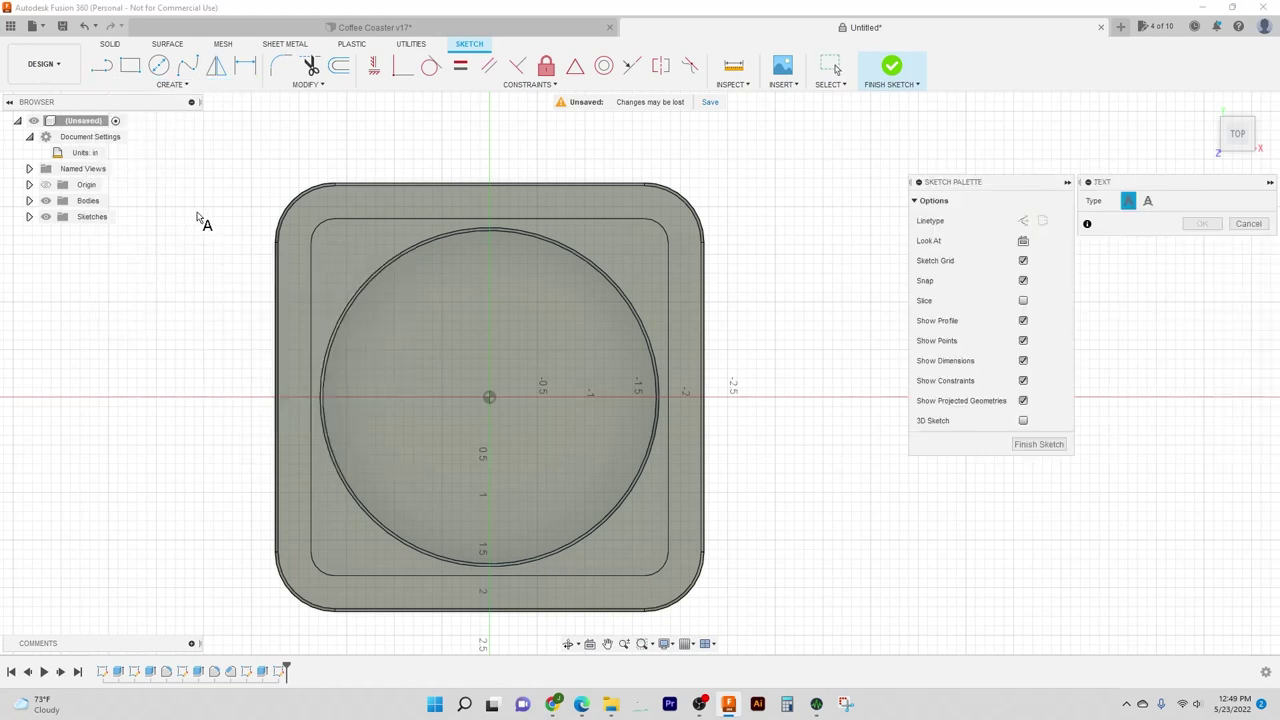
middle_click_drag(429, 143, 429, 186)
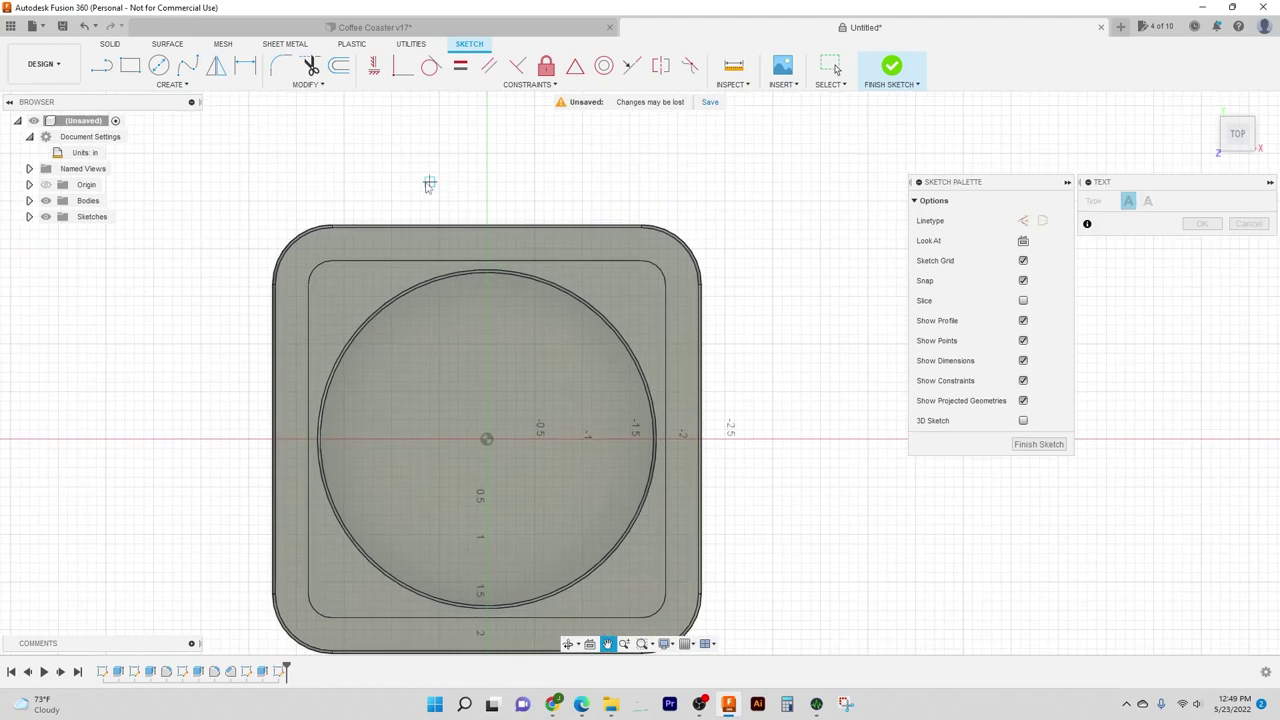
left_click(343, 249)
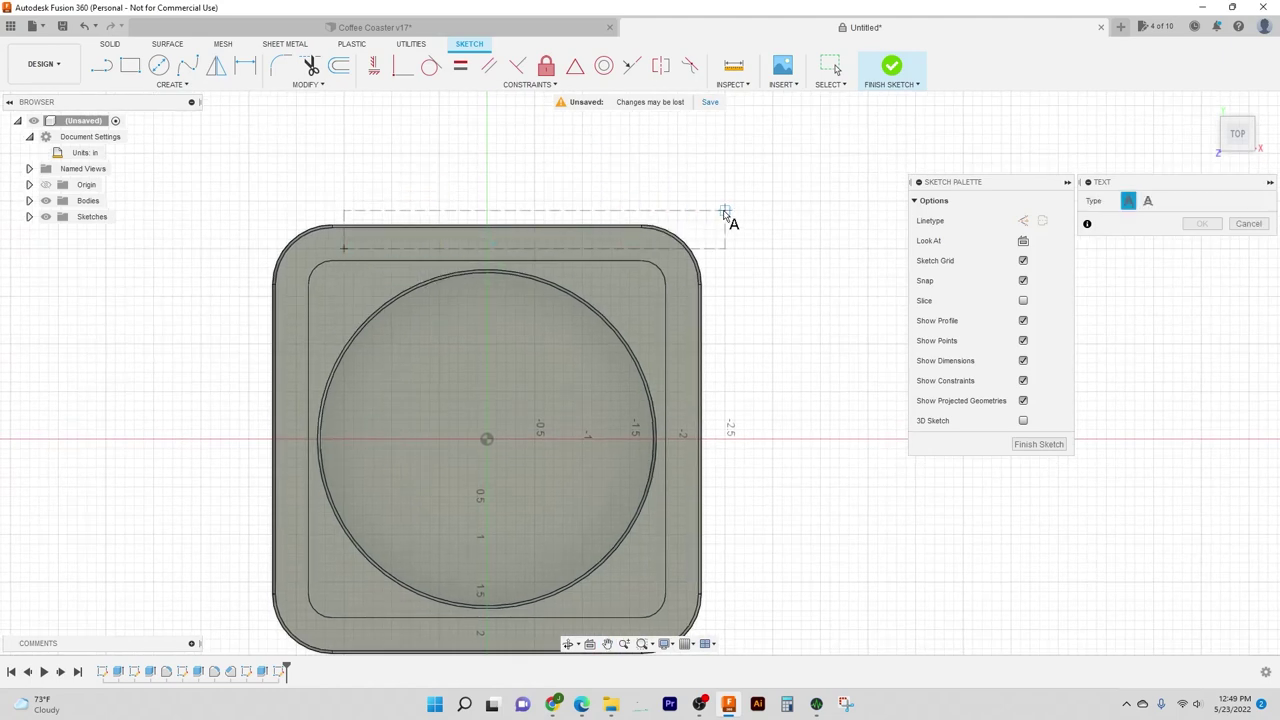
left_click(639, 202)
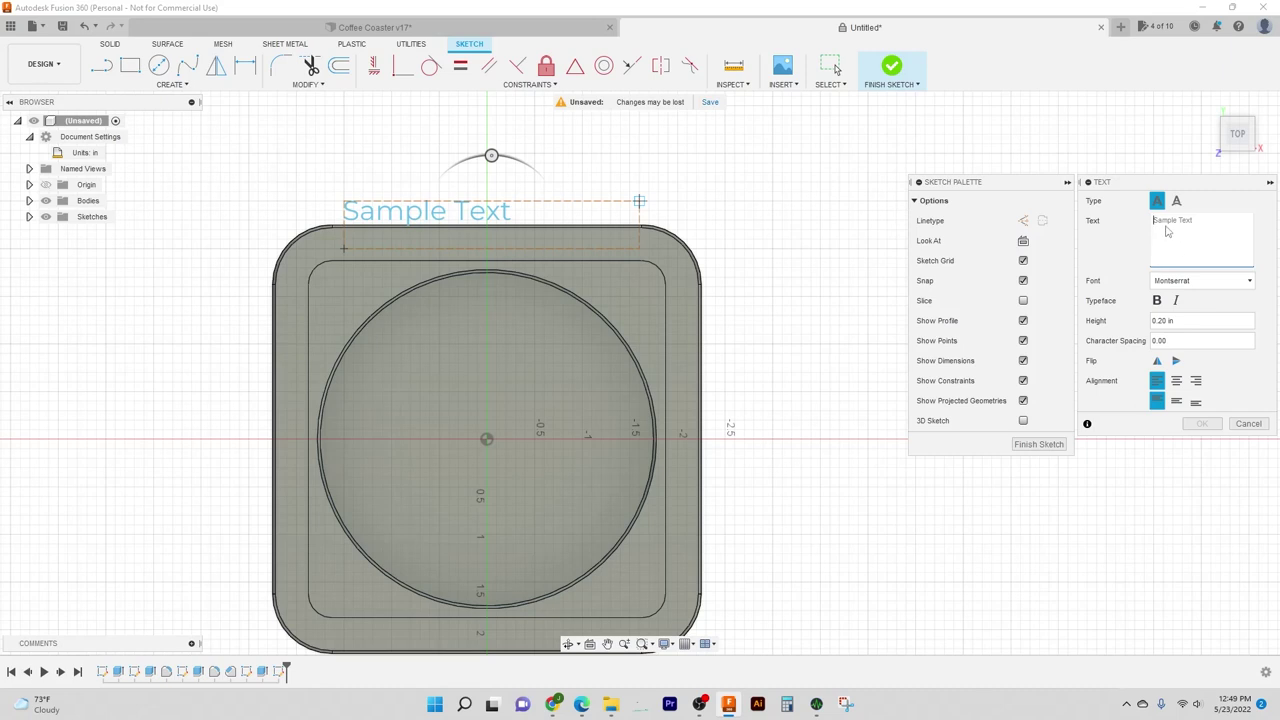
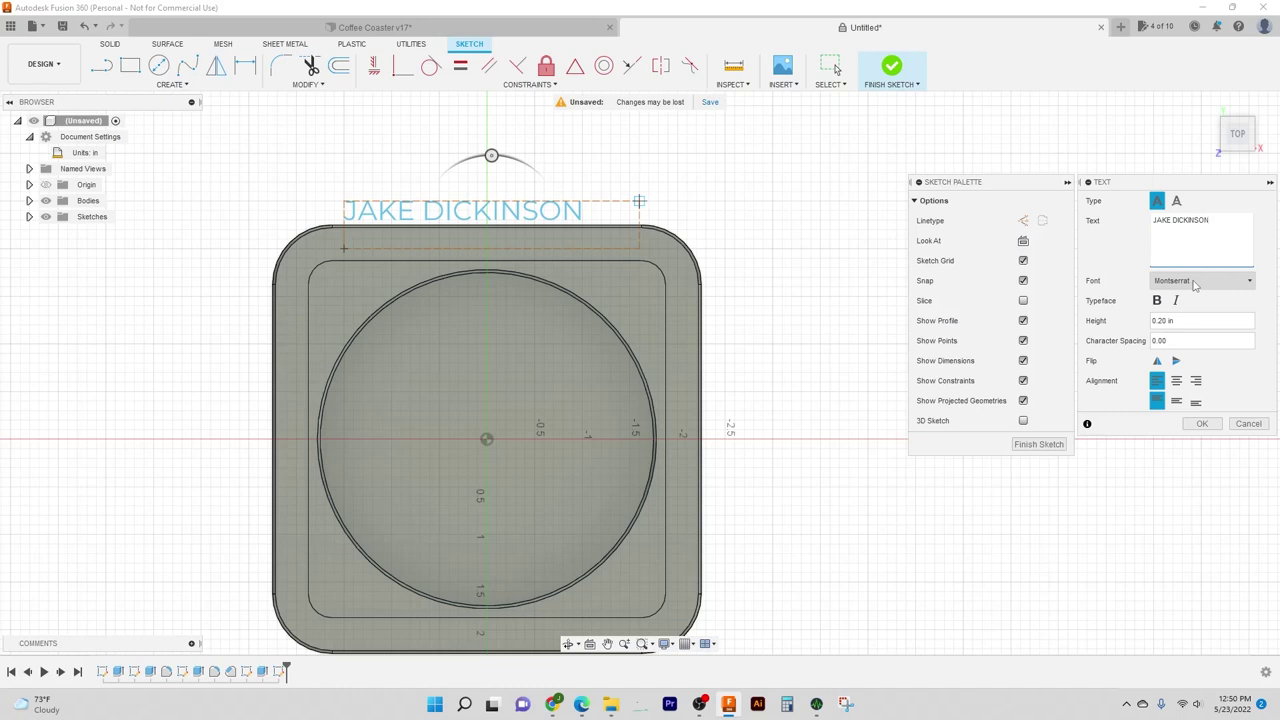
Step: Enter the person's name as the text in Montserrat, aligned center and middle in its box
left_click(1193, 282)
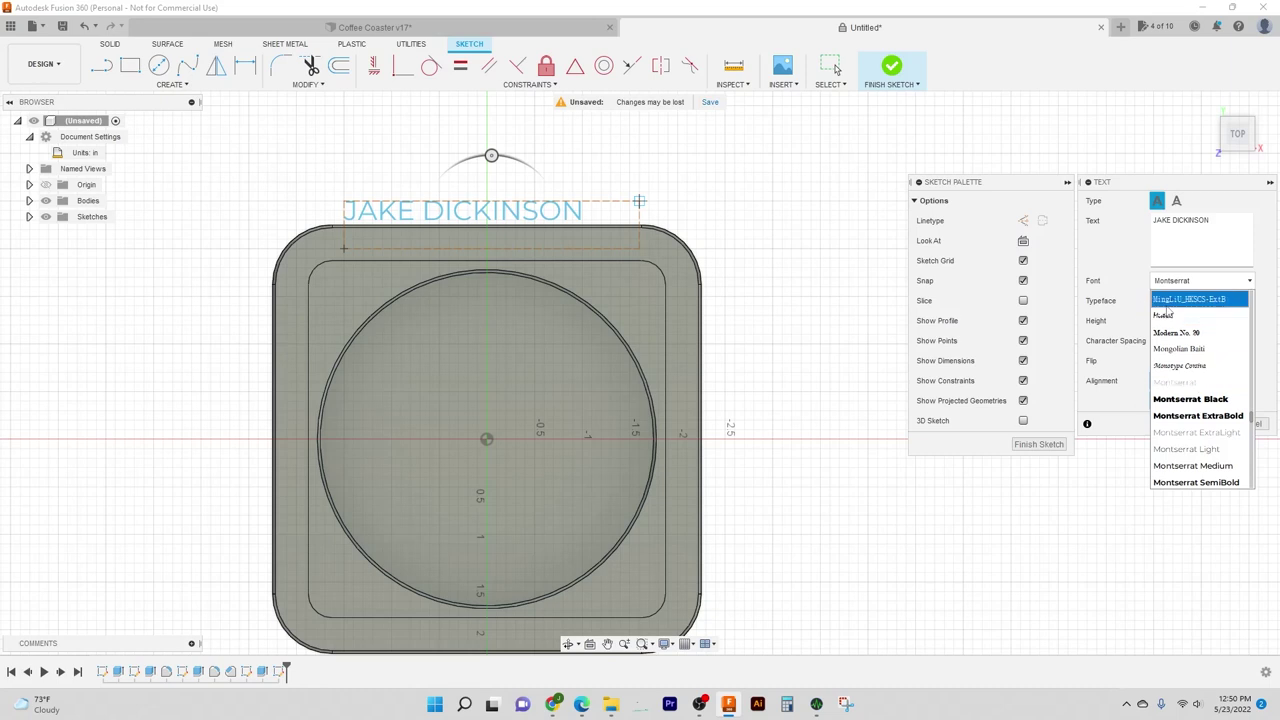
left_click(1125, 263)
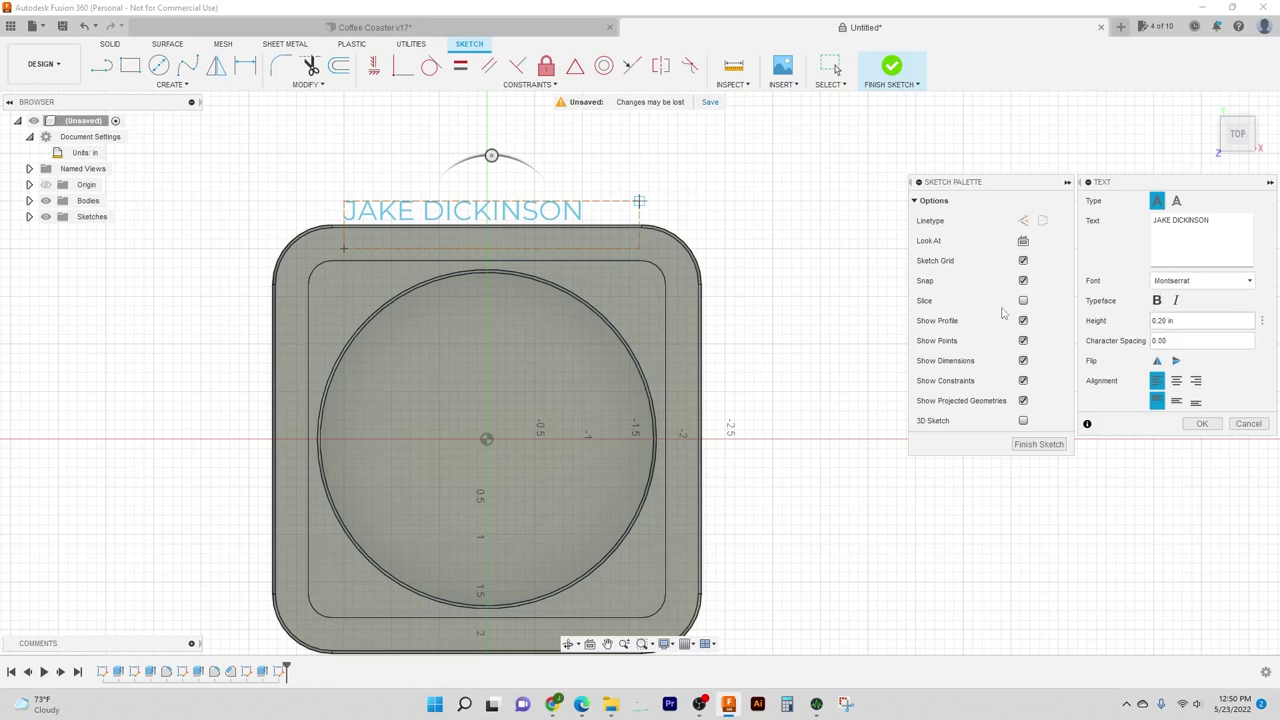
left_click(1177, 381)
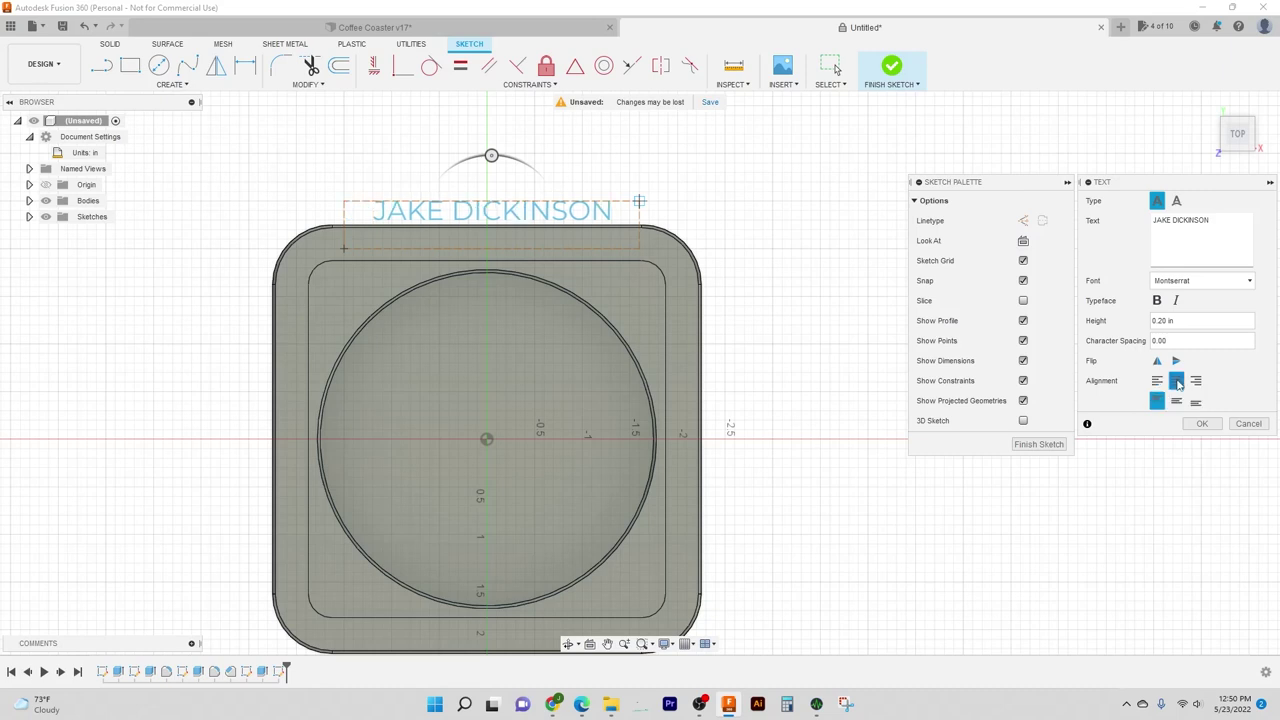
left_click(1177, 402)
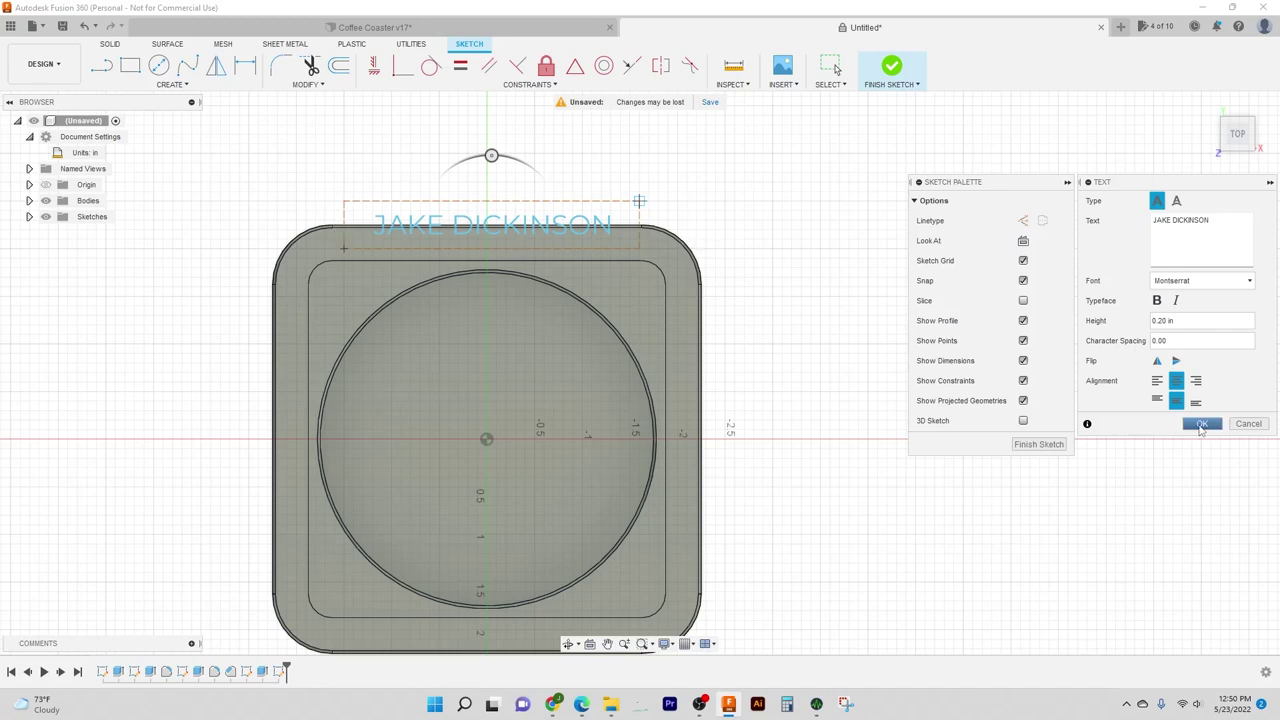
Step: Commit the name text and constrain its frame's top midpoint vertically in line with the sketch origin
left_click(1201, 424)
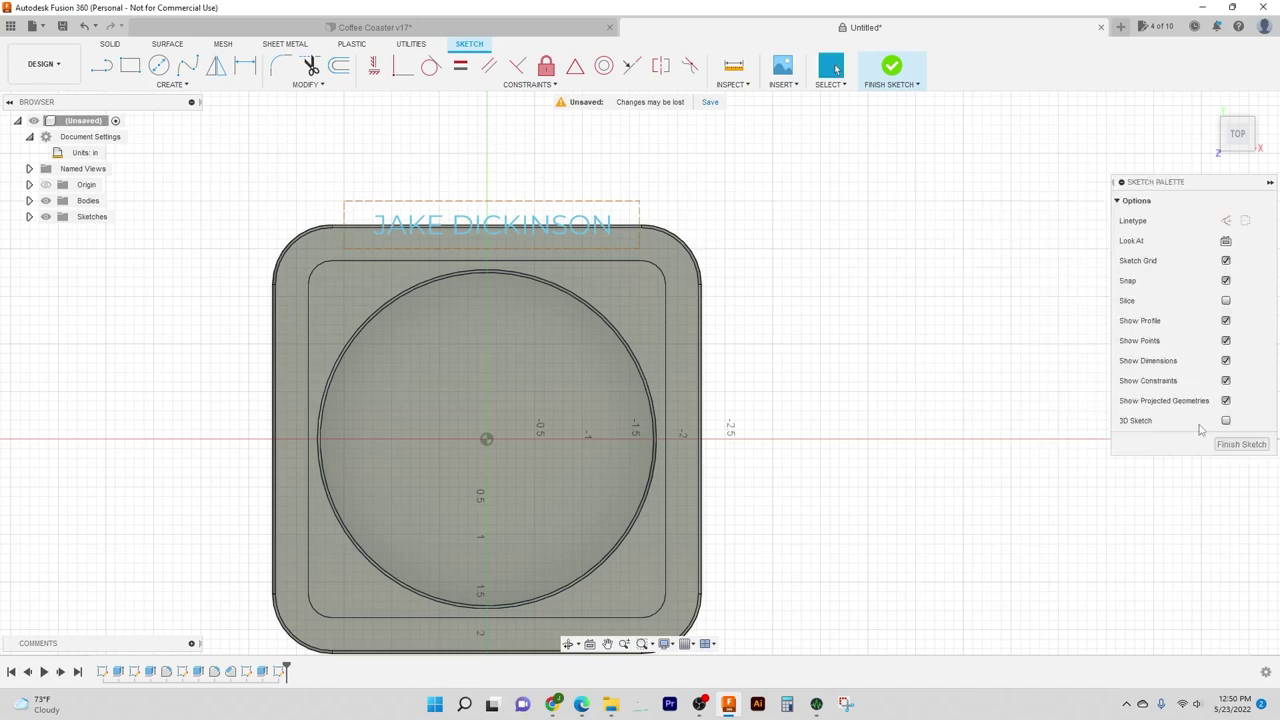
mouse_move(590, 218)
left_mouse_down()
mouse_move(580, 248)
mouse_move(586, 186)
mouse_move(585, 246)
mouse_move(579, 203)
mouse_move(566, 253)
mouse_move(566, 192)
mouse_move(606, 162)
mouse_move(592, 164)
mouse_move(641, 185)
left_mouse_up()
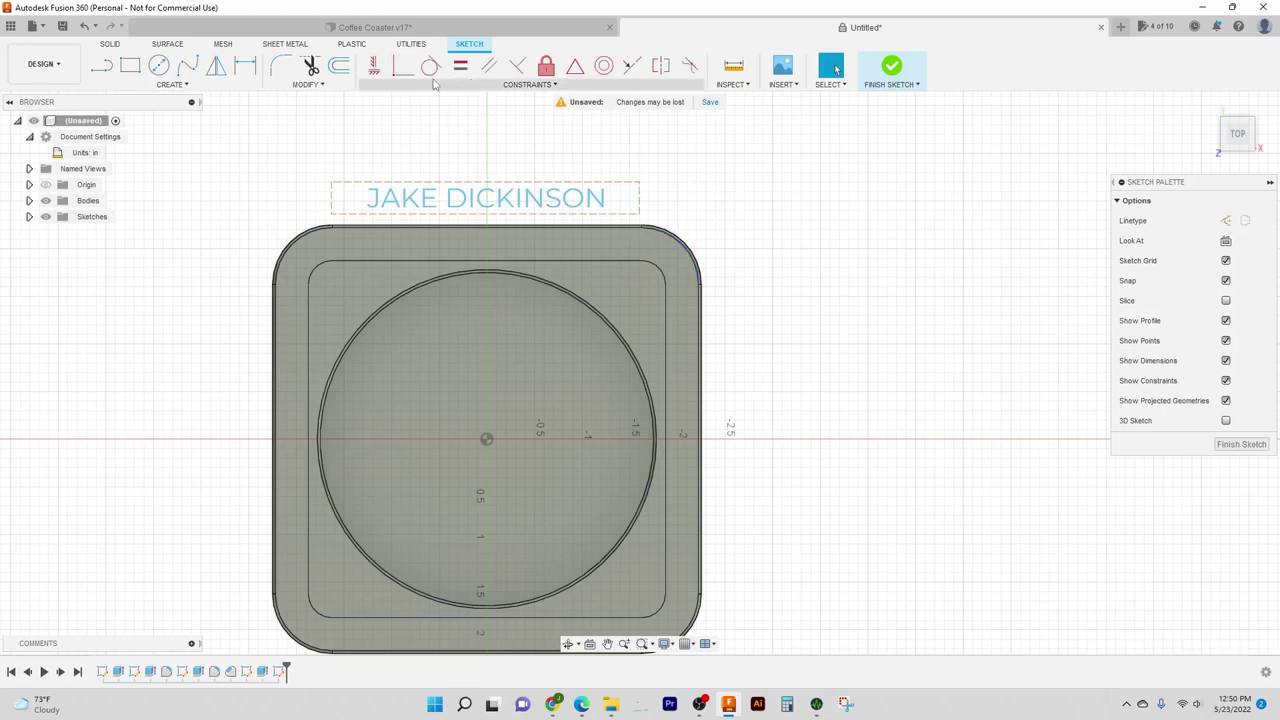
left_click(373, 66)
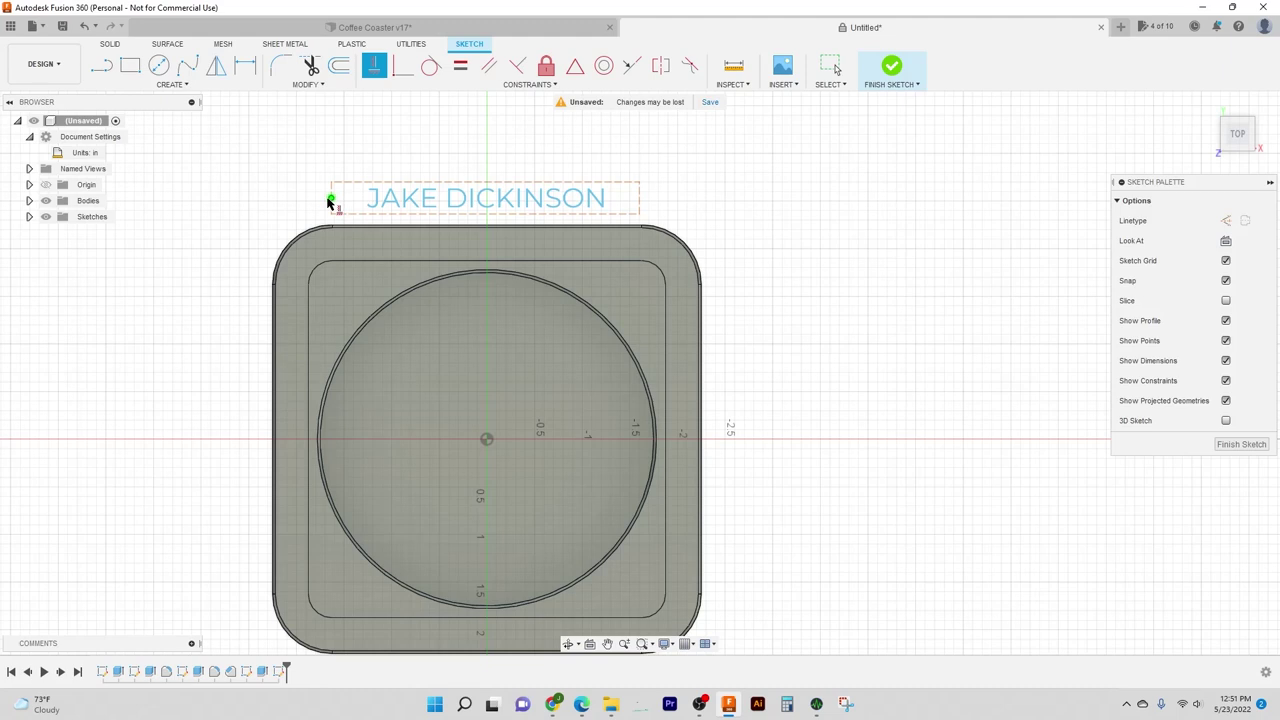
left_click(485, 183)
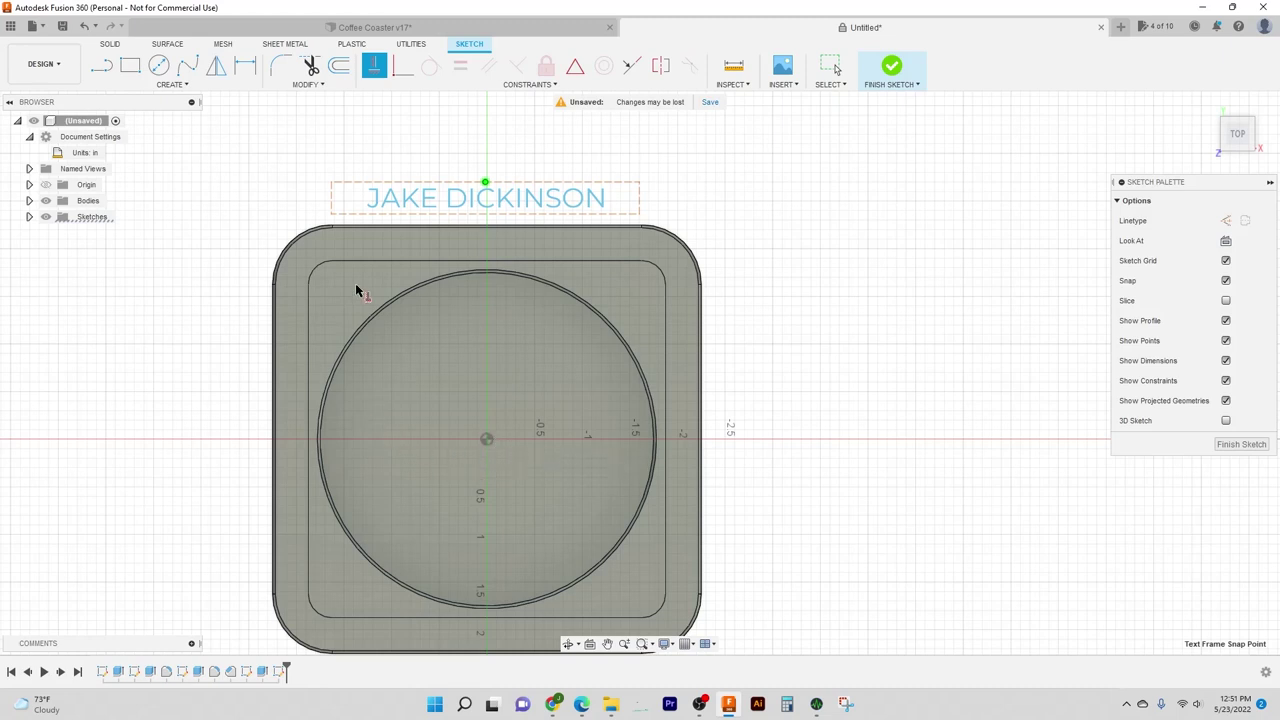
left_click(487, 440)
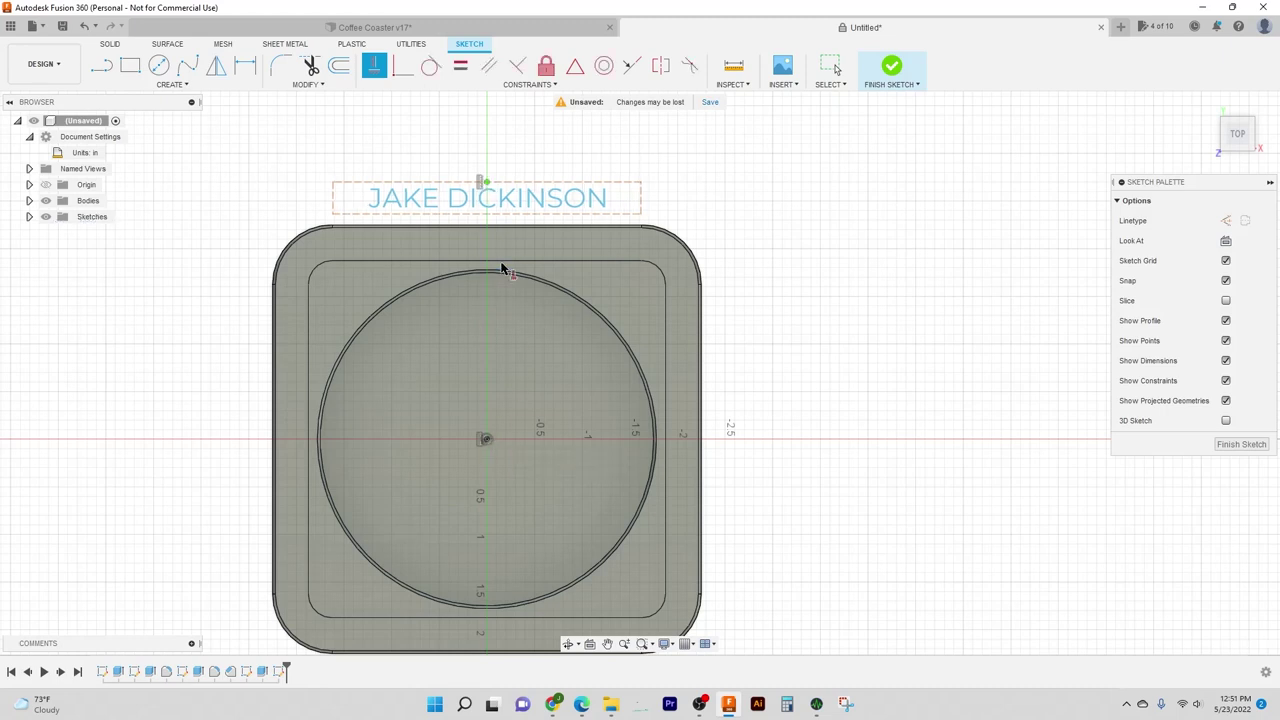
left_click(487, 182)
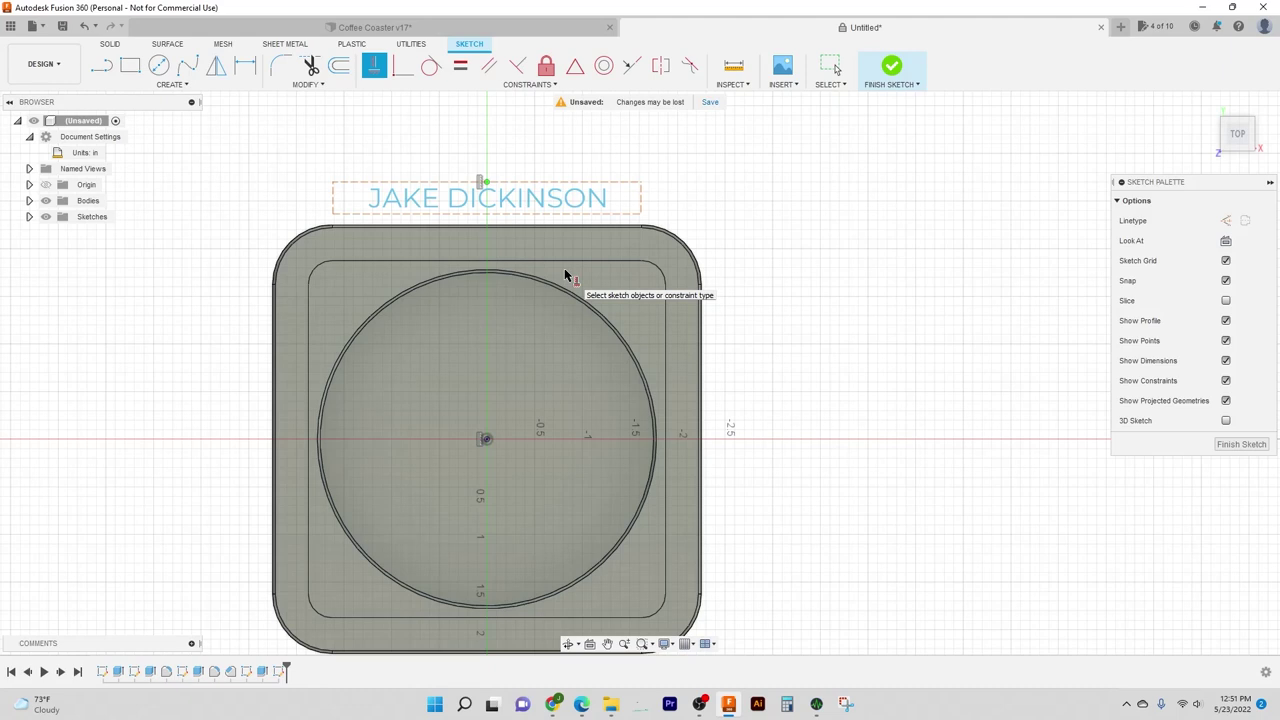
left_click(560, 199)
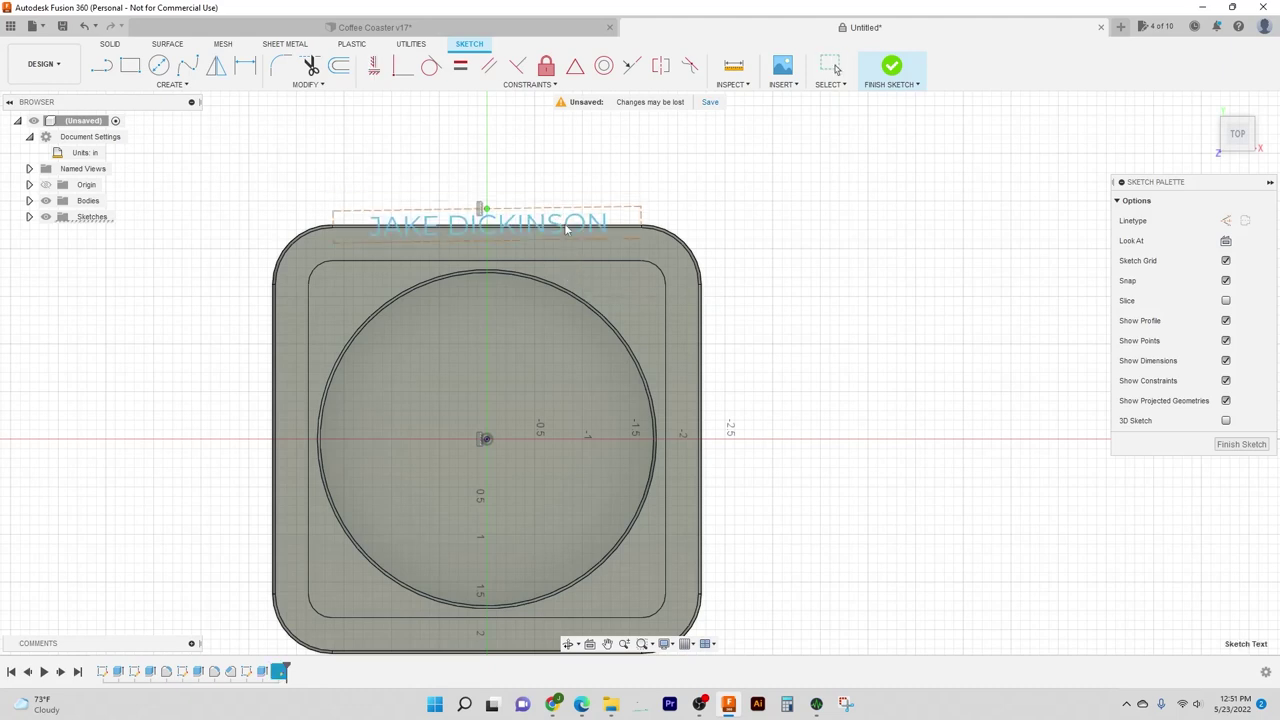
Step: Make the text box's top edge horizontal so the name sits level
left_click_drag(606, 322, 546, 416)
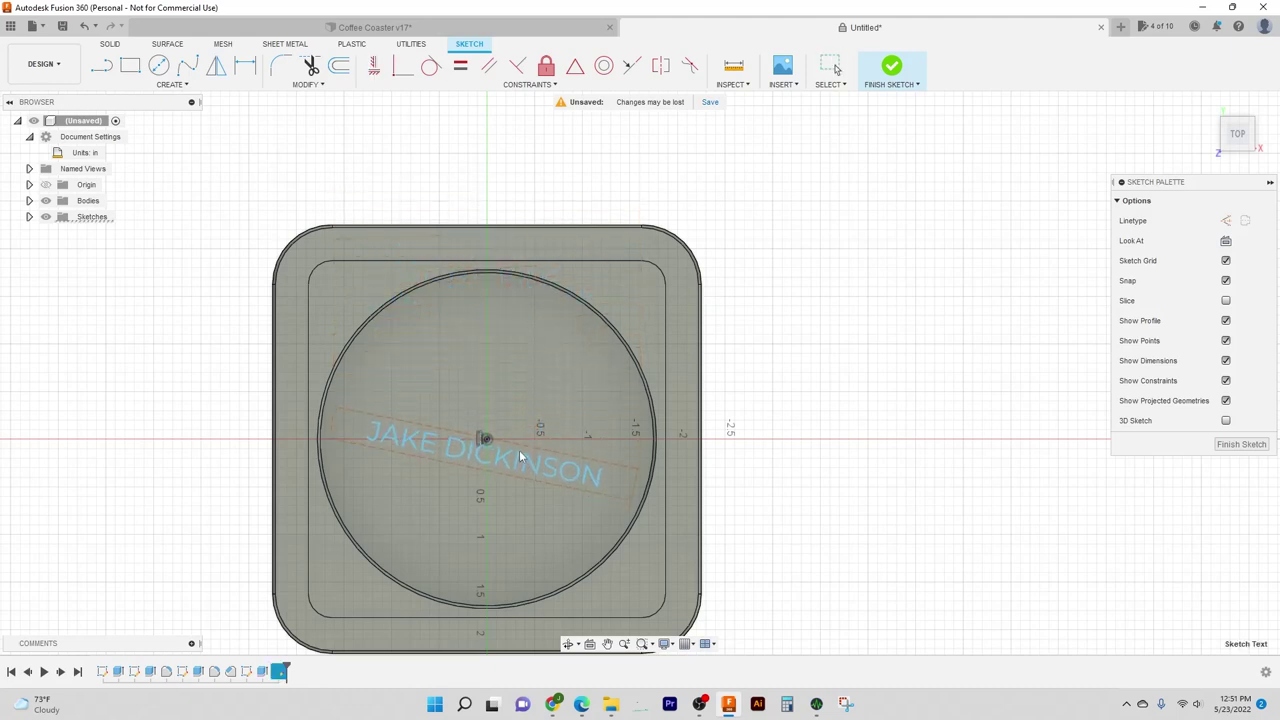
mouse_move(519, 456)
left_mouse_down()
mouse_move(560, 420)
mouse_move(628, 190)
left_mouse_up()
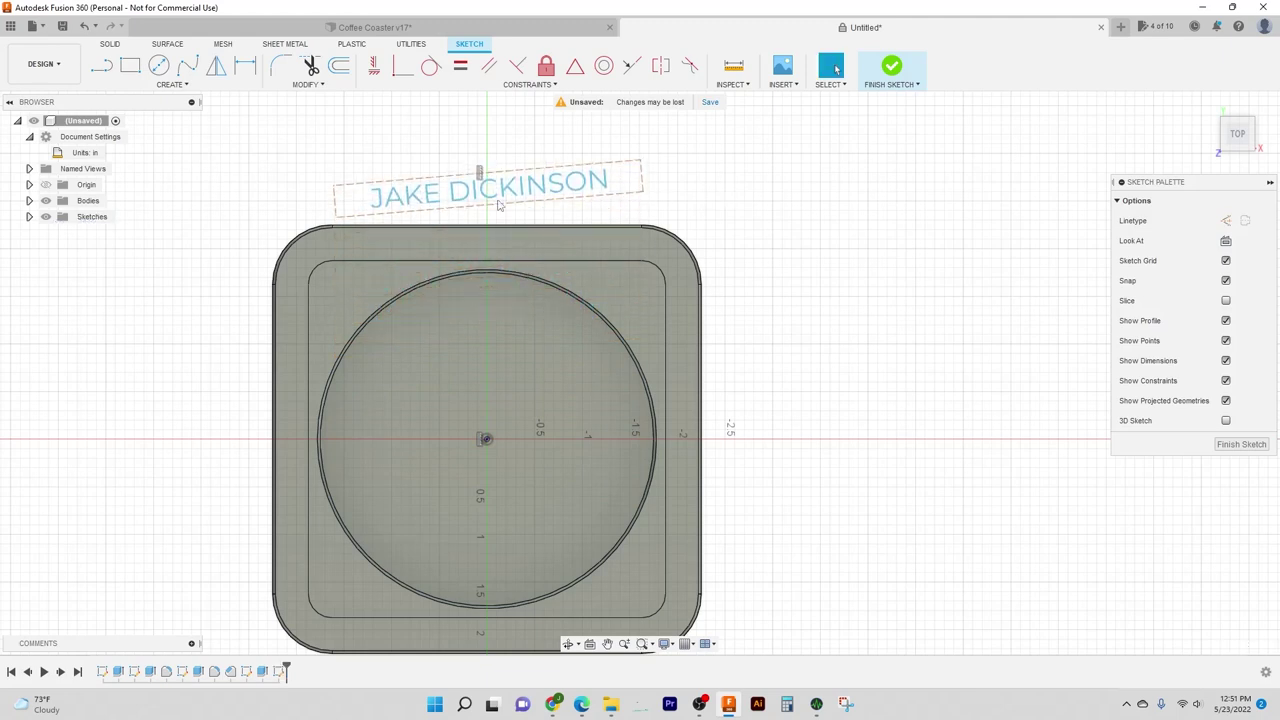
left_click(374, 66)
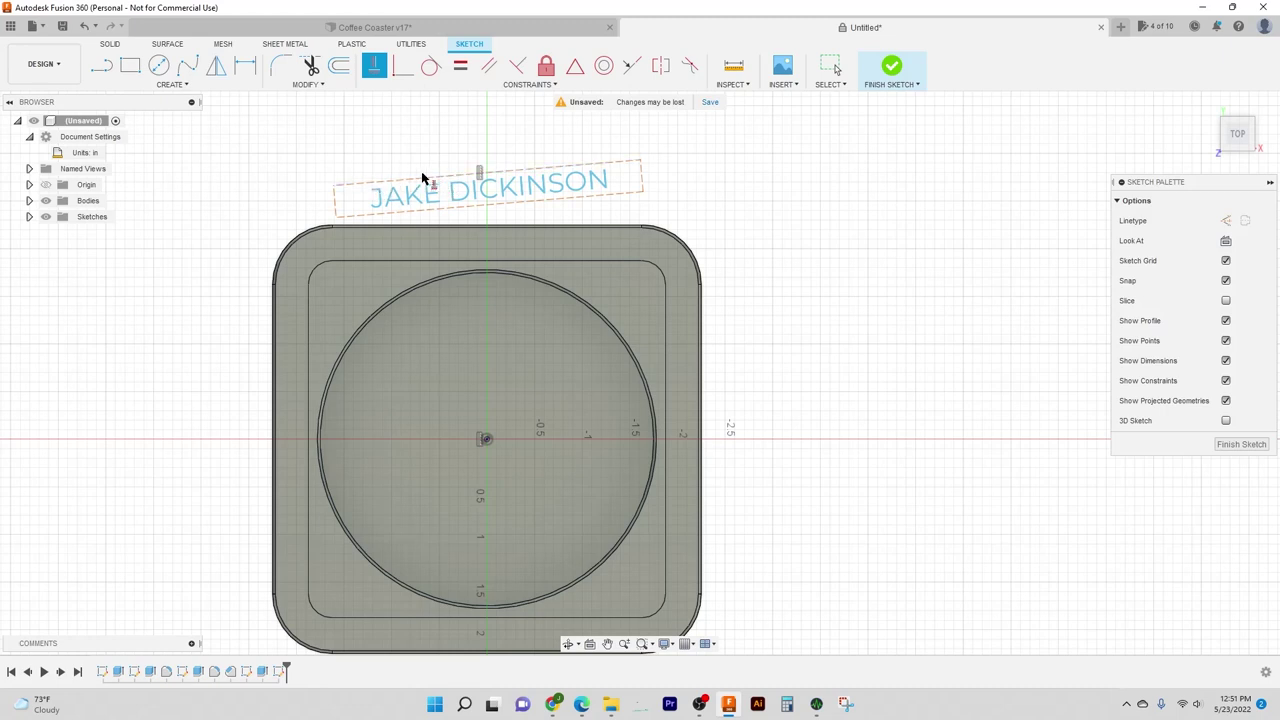
left_click(455, 177)
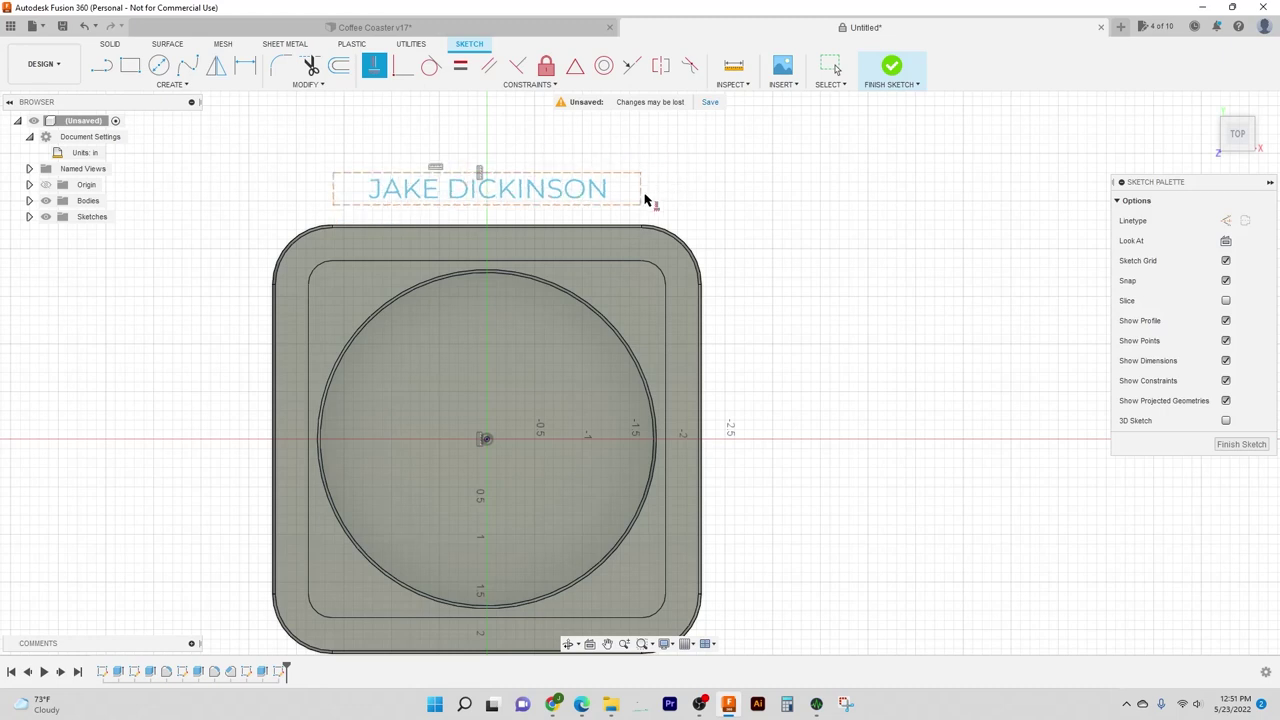
key("Escape")
Step: Drag the name text to sit just above the coaster's top outer edge
mouse_move(597, 190)
left_mouse_down()
mouse_move(600, 338)
mouse_move(605, 193)
left_mouse_up()
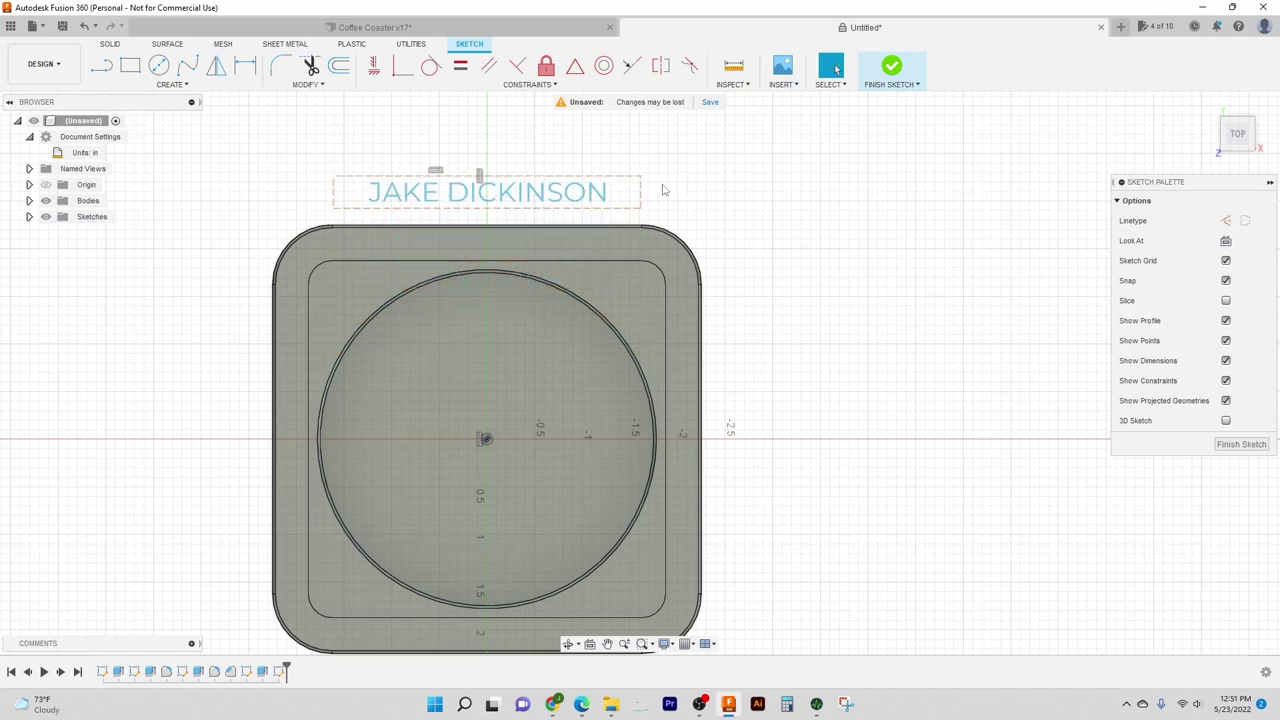
left_click_drag(593, 197, 586, 247)
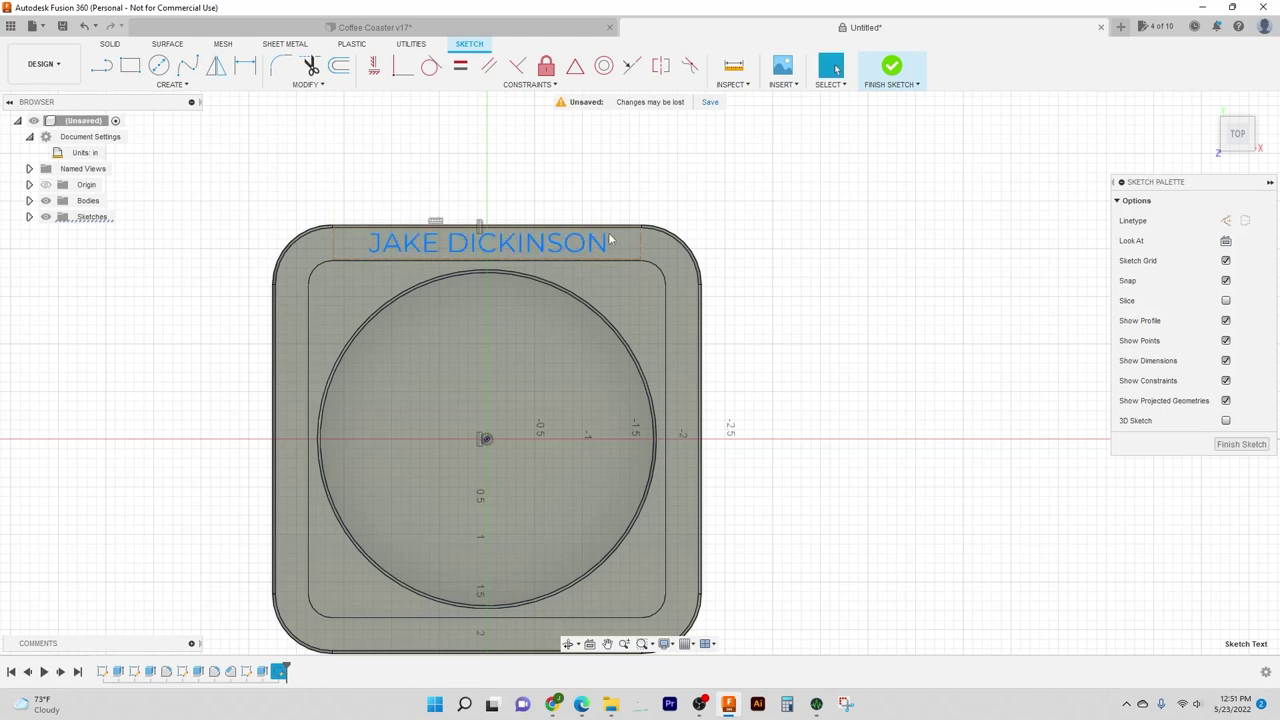
scroll(628, 219, "up", 2)
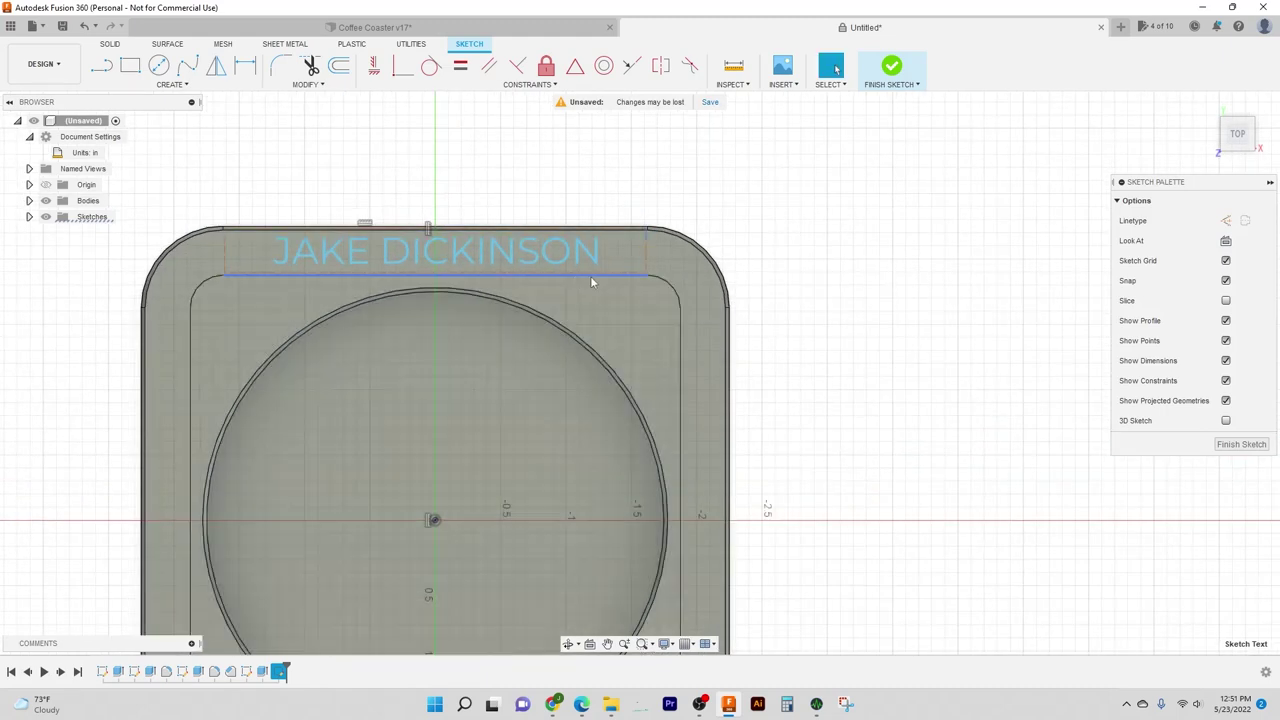
middle_click_drag(616, 170, 632, 188)
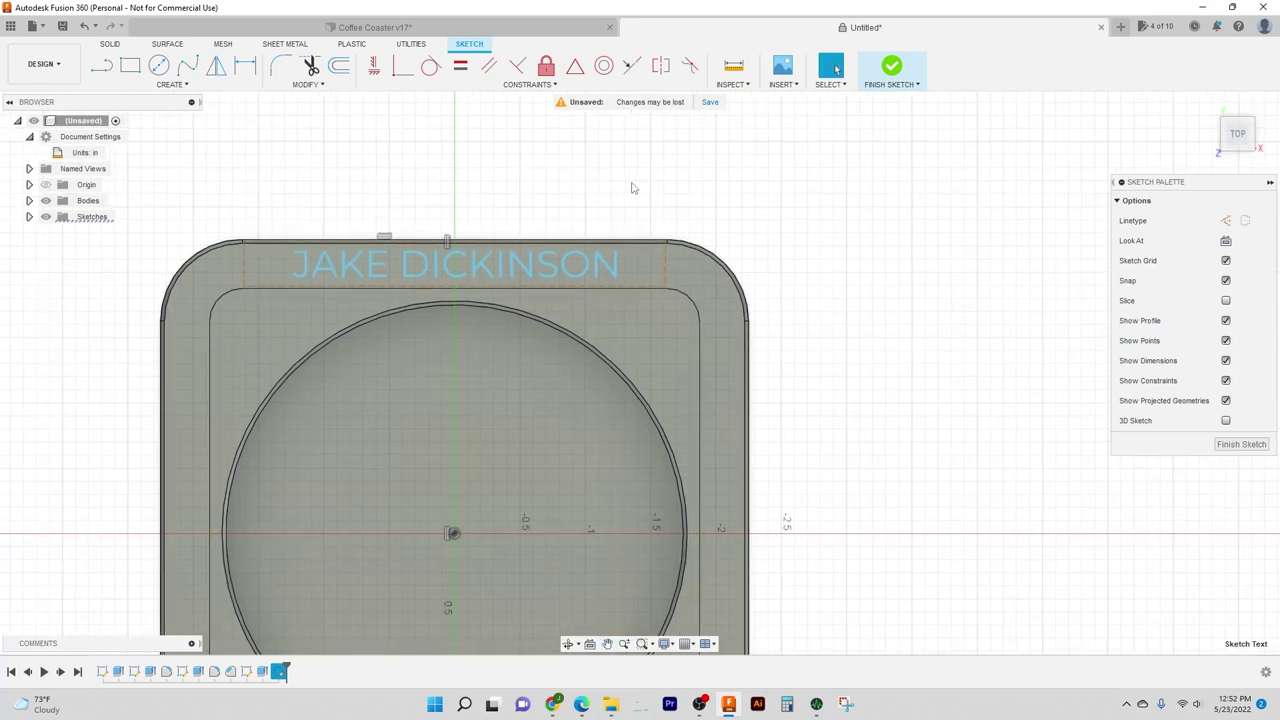
left_click_drag(570, 263, 571, 203)
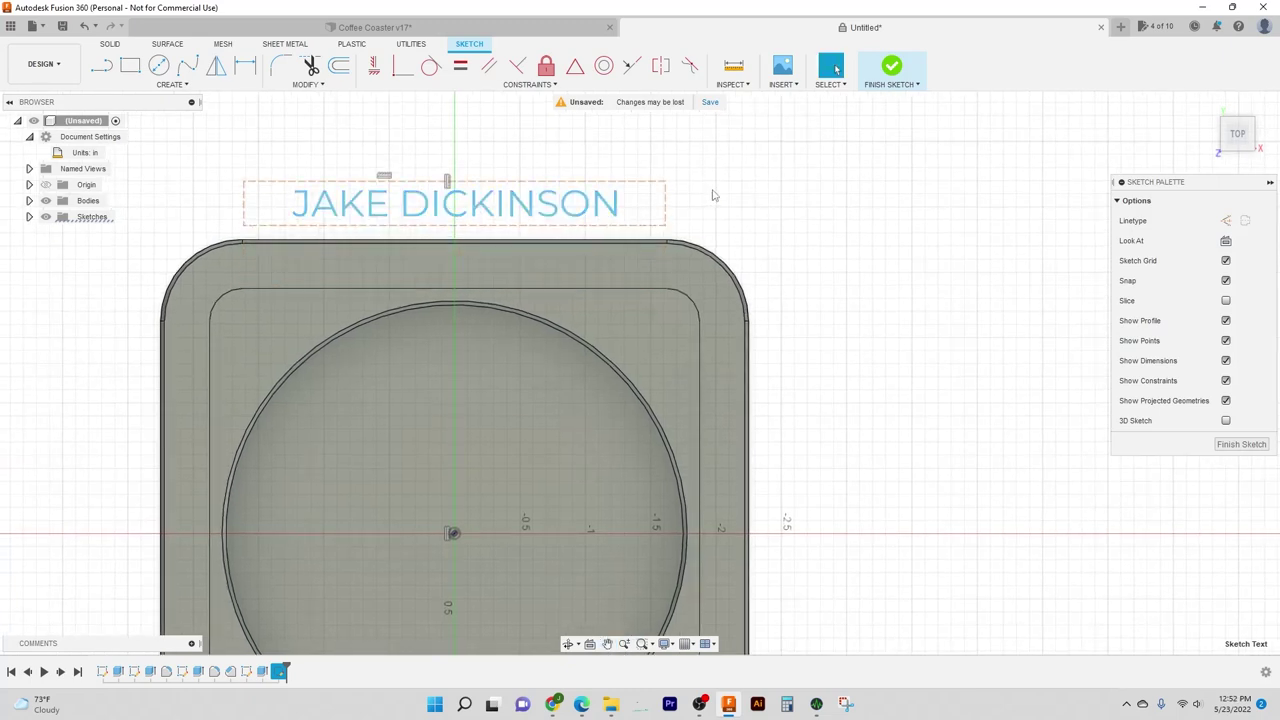
key("d")
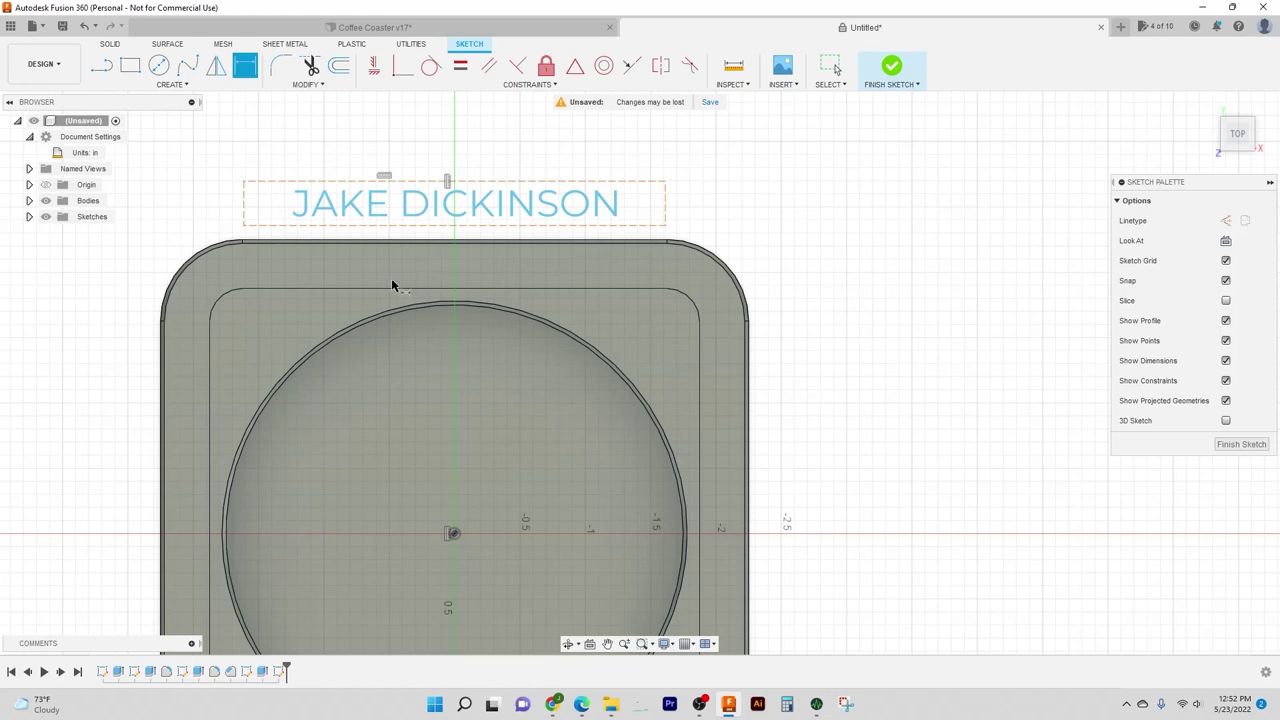
Step: Add a driven 0.345 in dimension for the rim width between outer edge and inner rim line
left_click(637, 249)
left_click(645, 289)
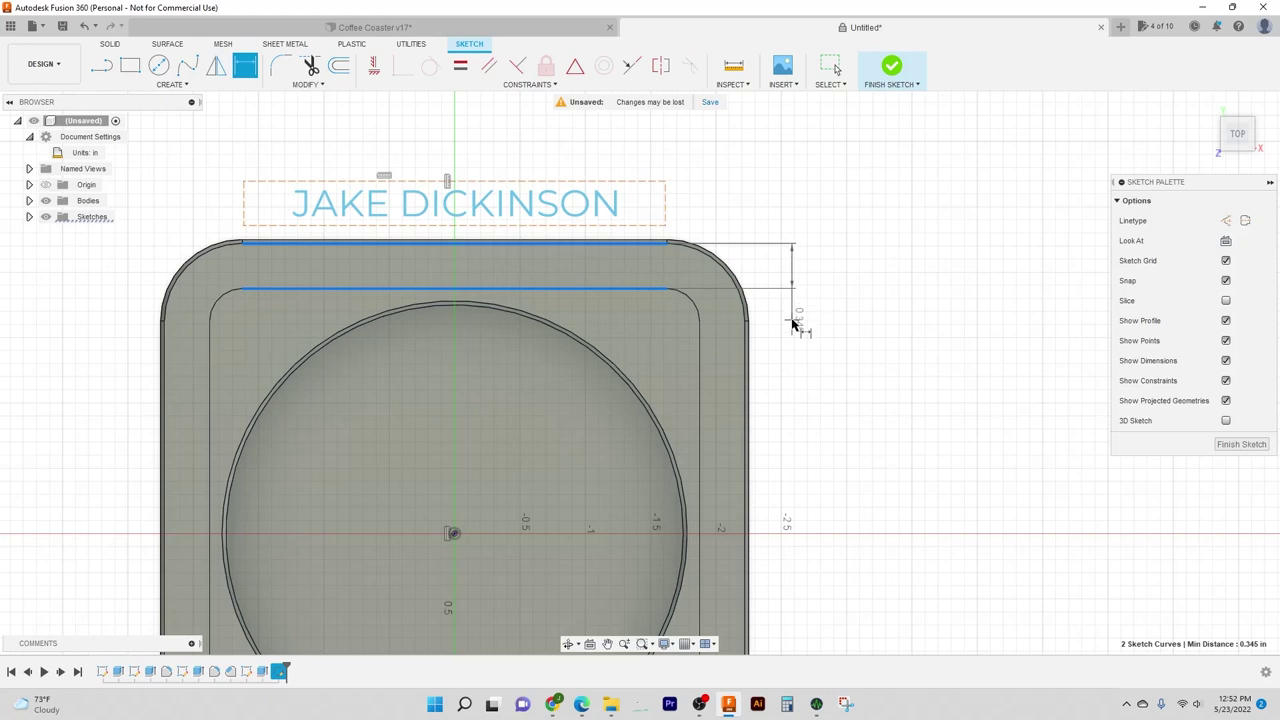
left_click(794, 322)
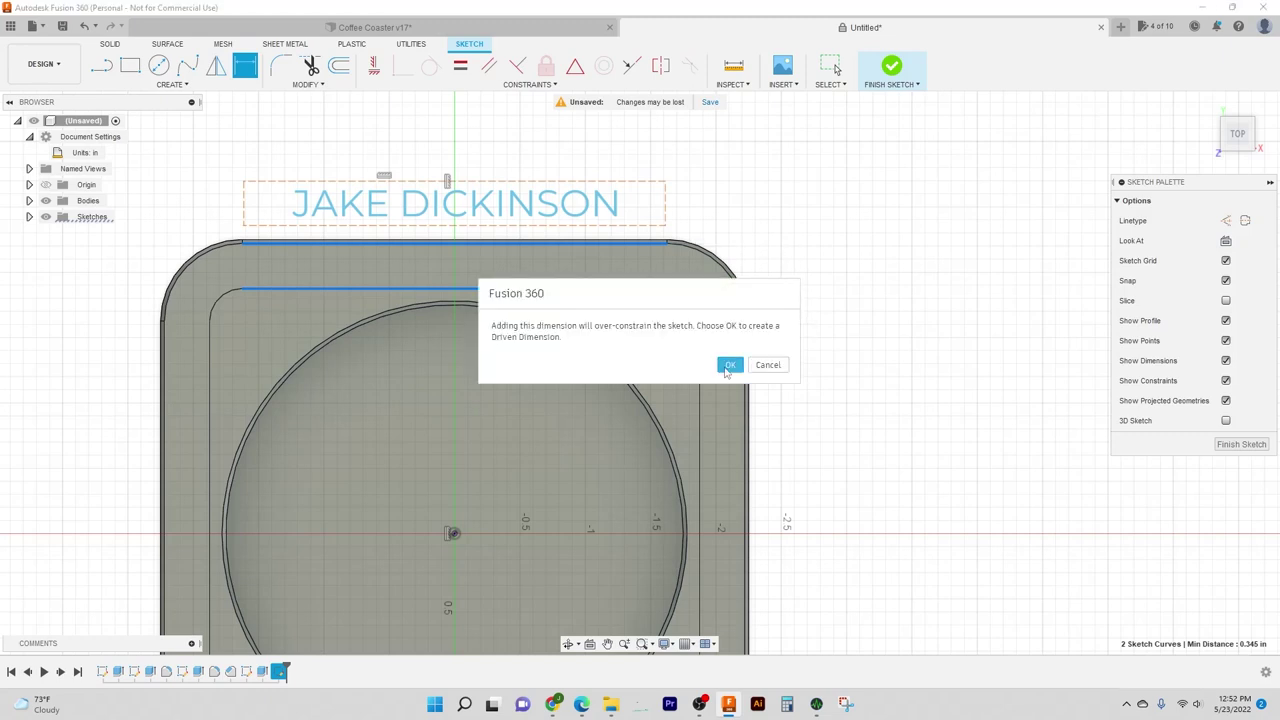
left_click(729, 365)
scroll(842, 318, "up", 1)
key("Escape")
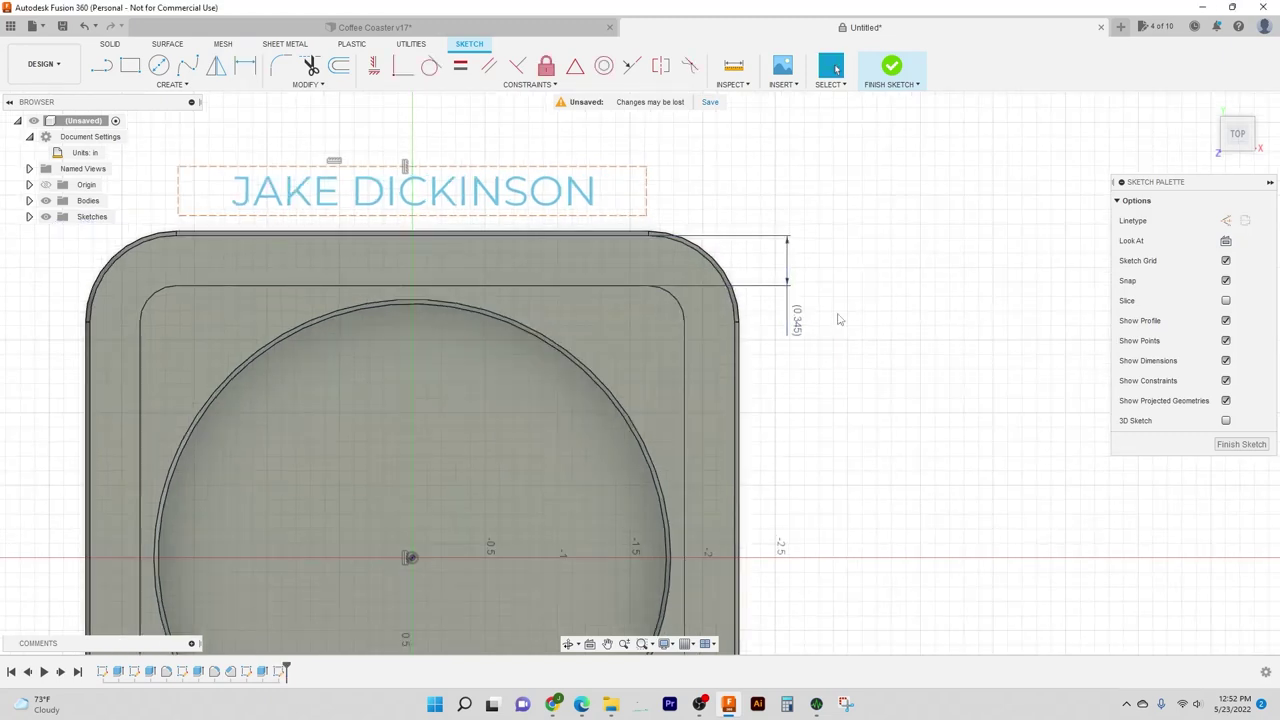
scroll(840, 318, "up", 1)
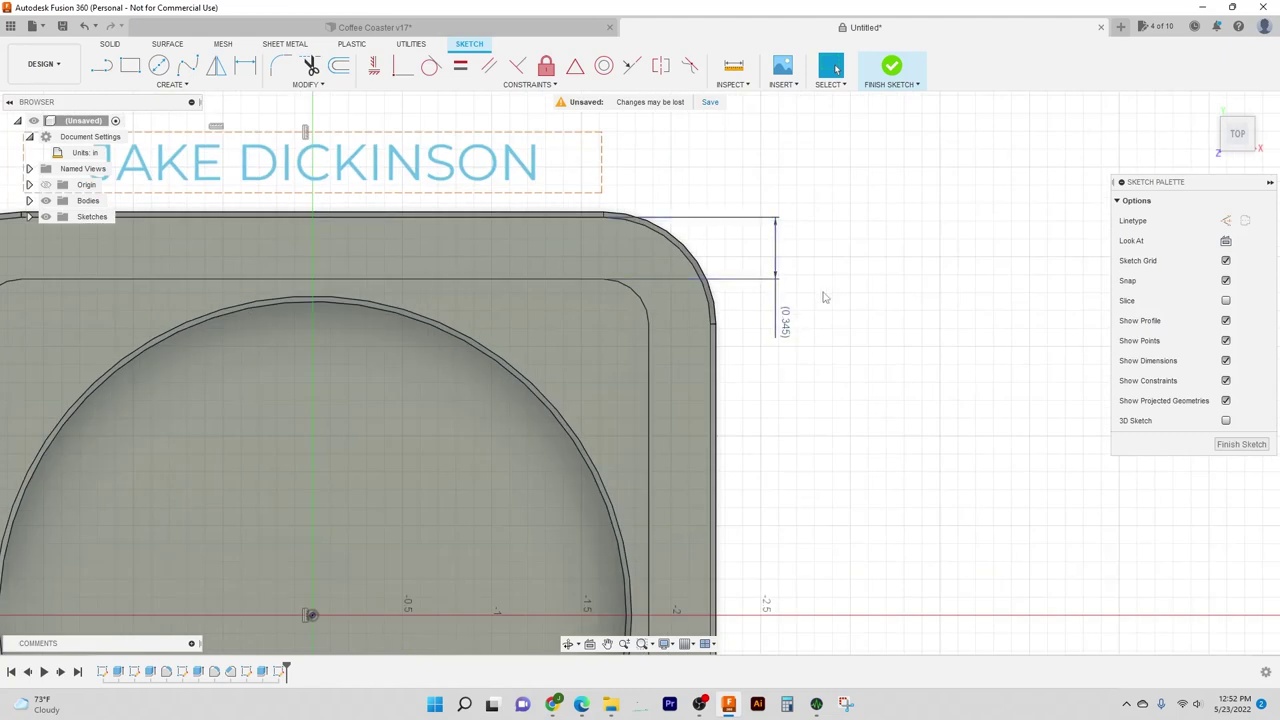
scroll(840, 296, "down", 2)
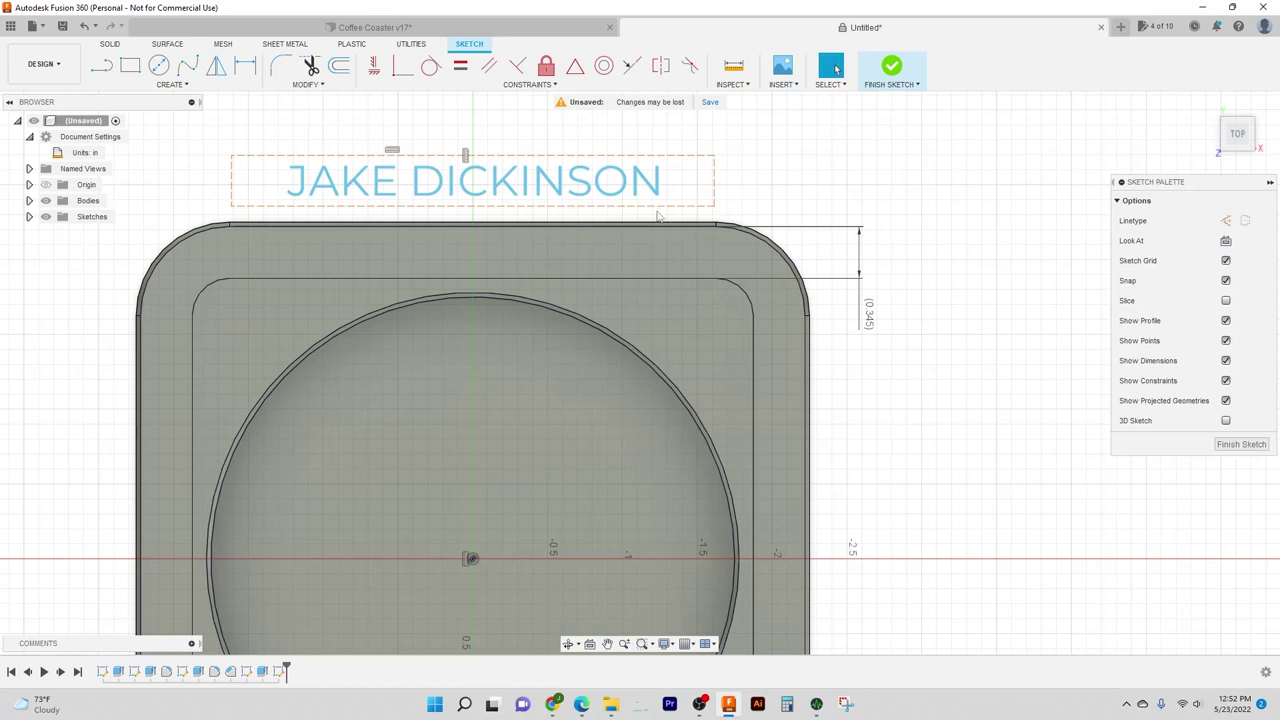
middle_click_drag(684, 202, 720, 224)
Step: Move the name onto the rim and dimension its top-left corner 0.1725 in from the inner rim line
left_click_drag(601, 215, 598, 284)
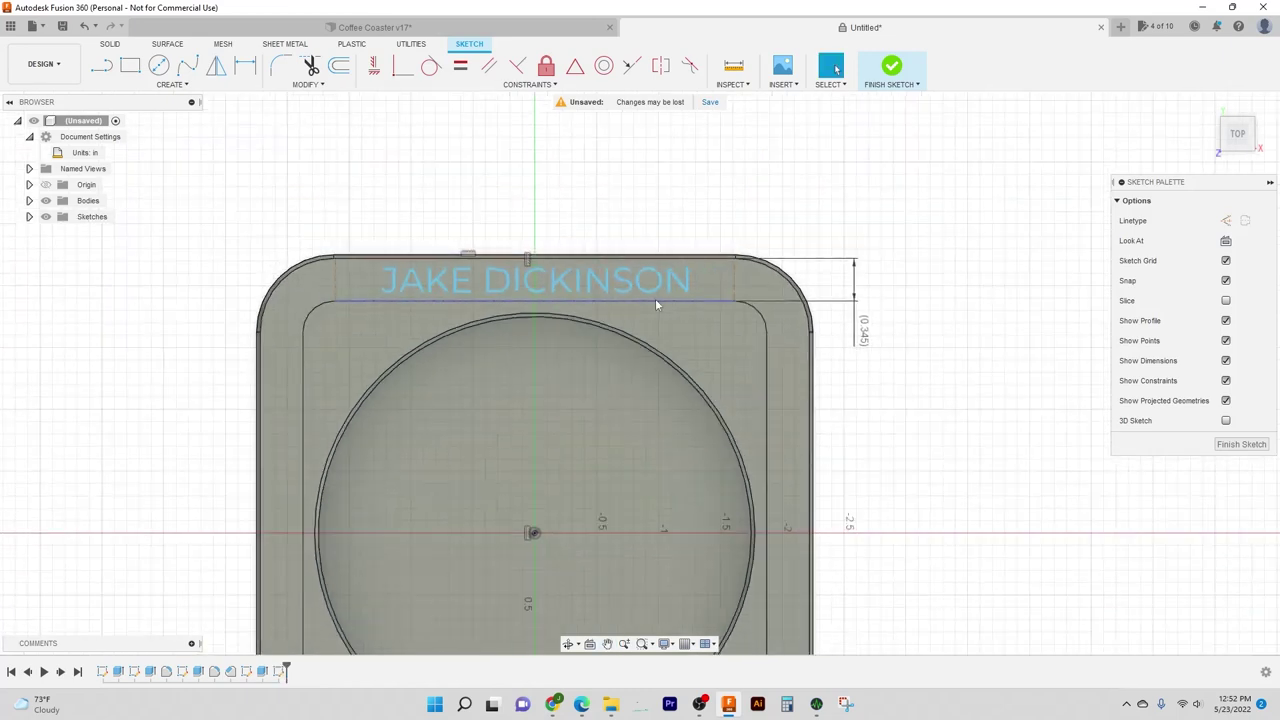
scroll(684, 290, "down", 1)
key("d")
scroll(343, 314, "up", 1)
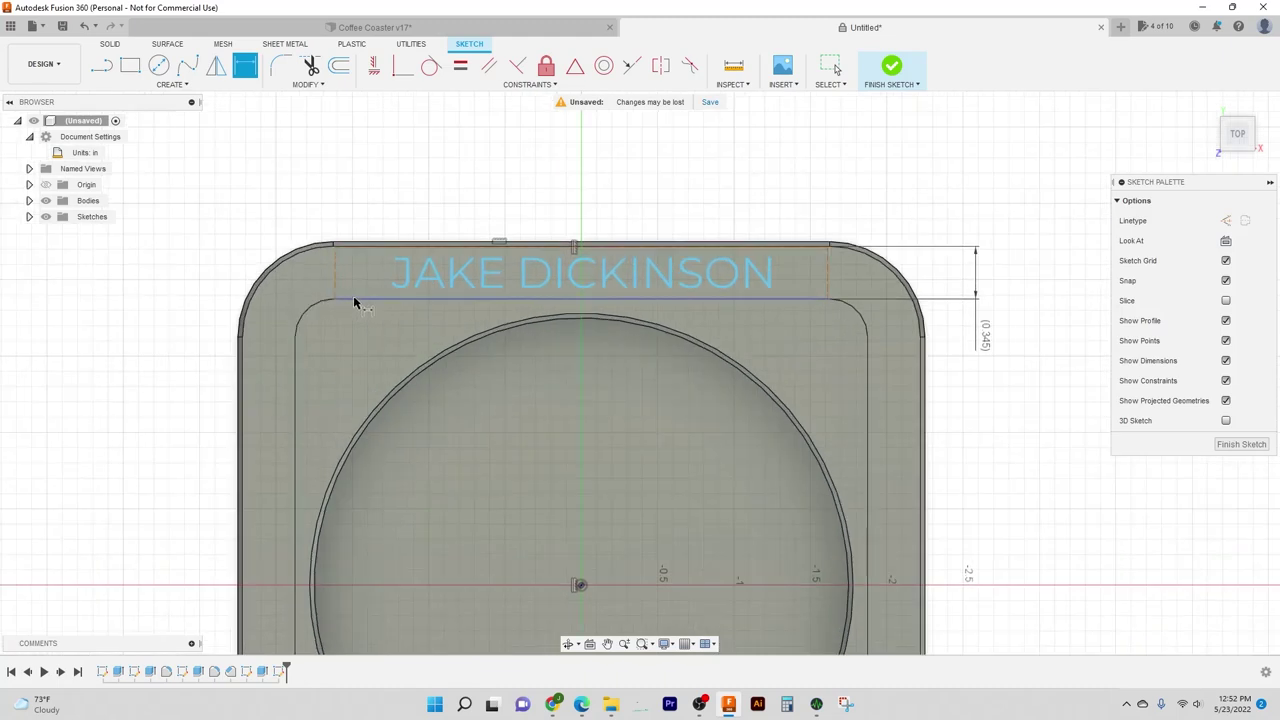
scroll(366, 300, "up", 2)
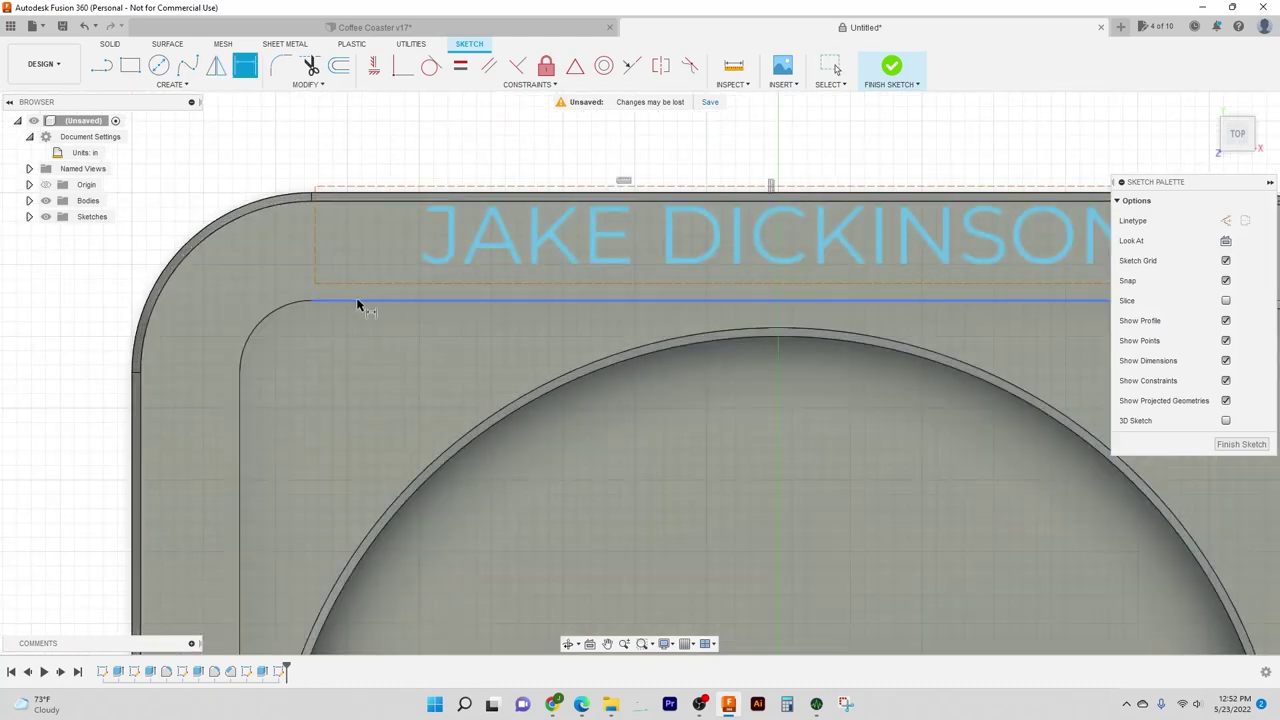
left_click(372, 300)
scroll(372, 300, "down", 1)
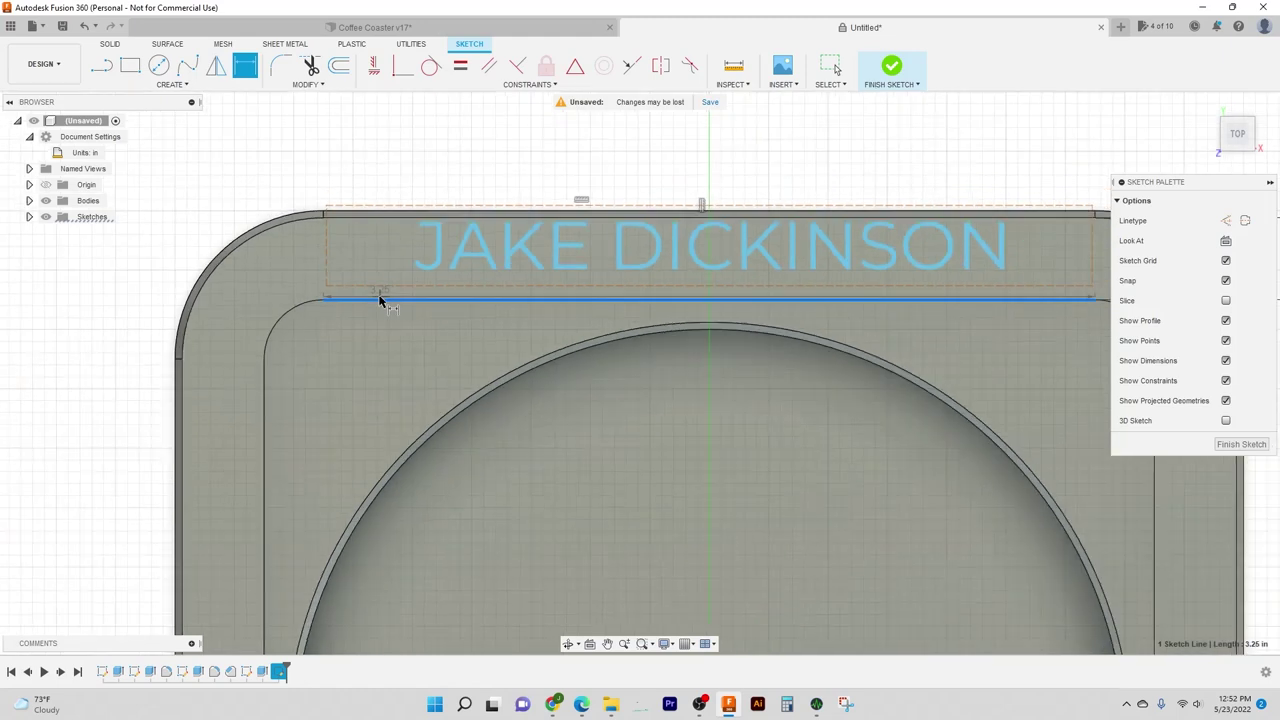
left_click(325, 246, "shift")
key("d")
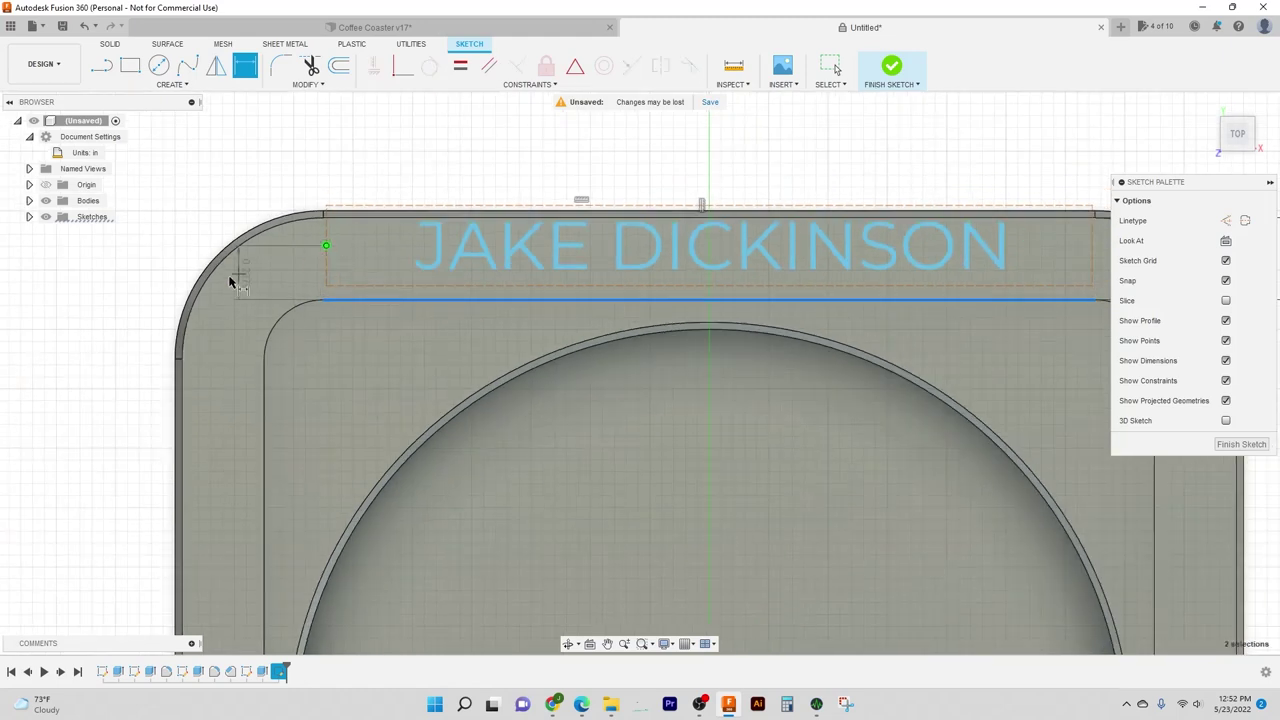
left_click(98, 348)
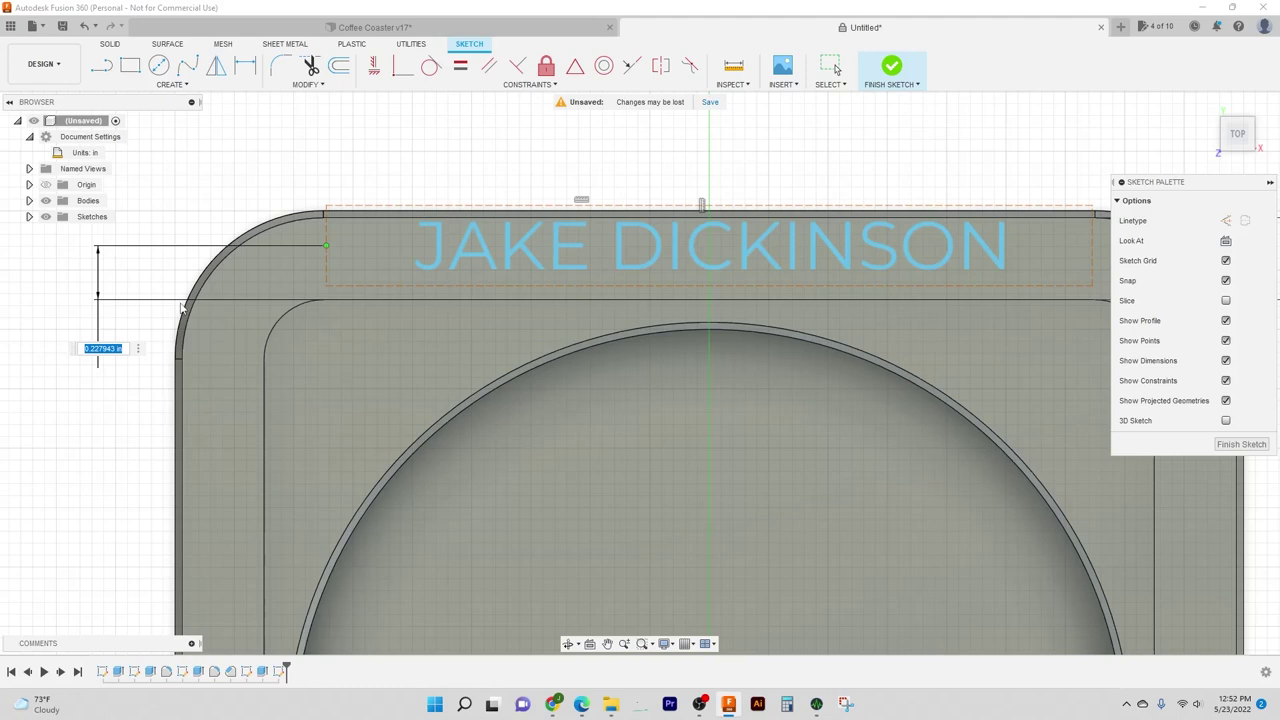
type("345/2")
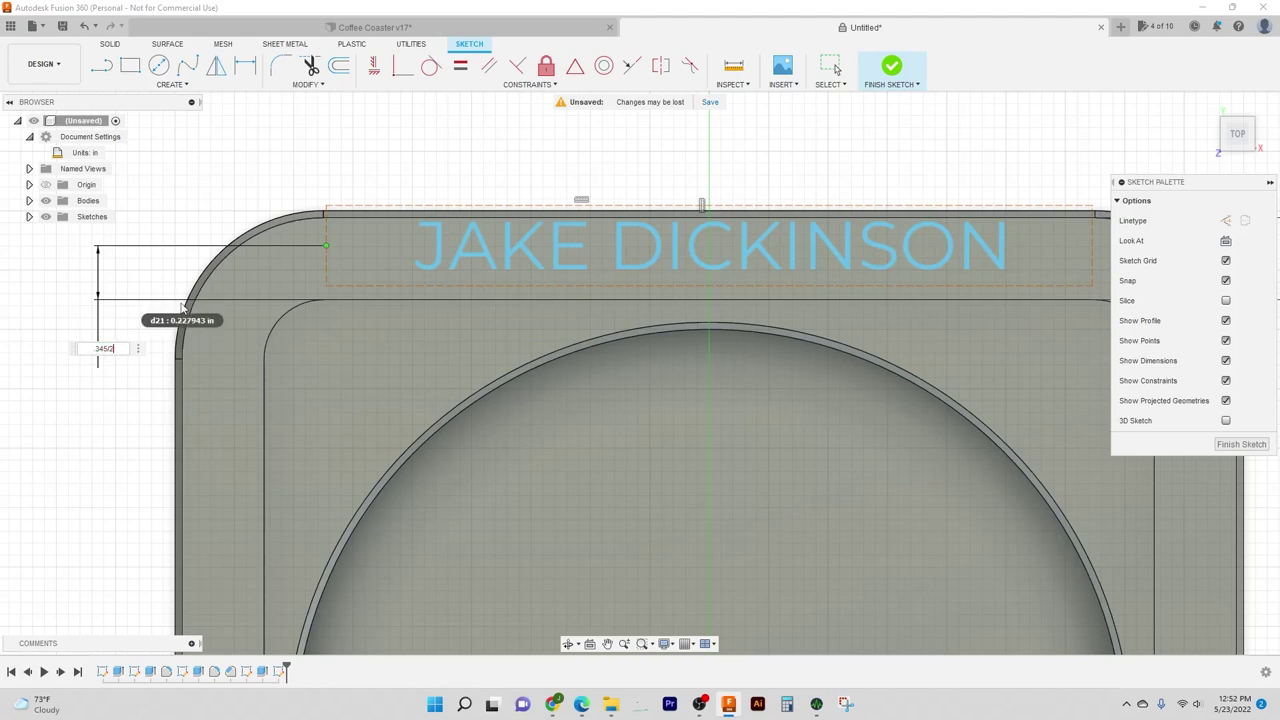
key("Return")
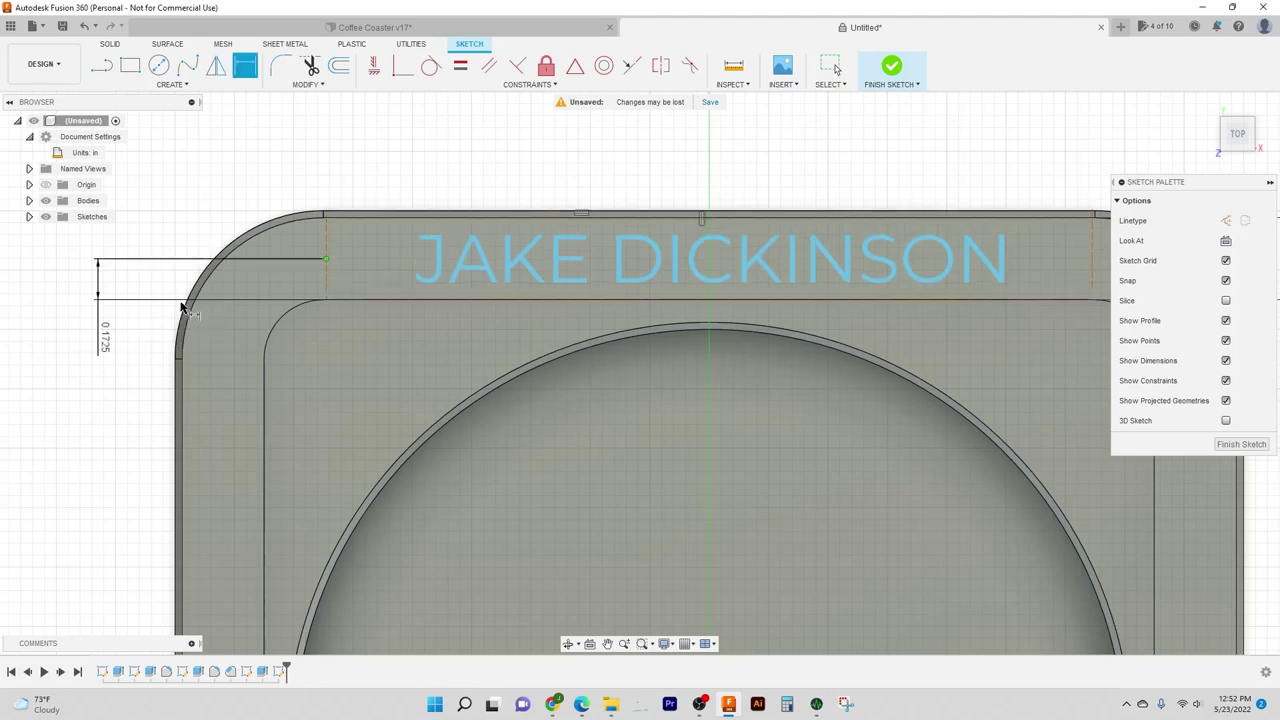
Step: Check the name text's position on the rim and finish the sketch
scroll(504, 298, "down", 3)
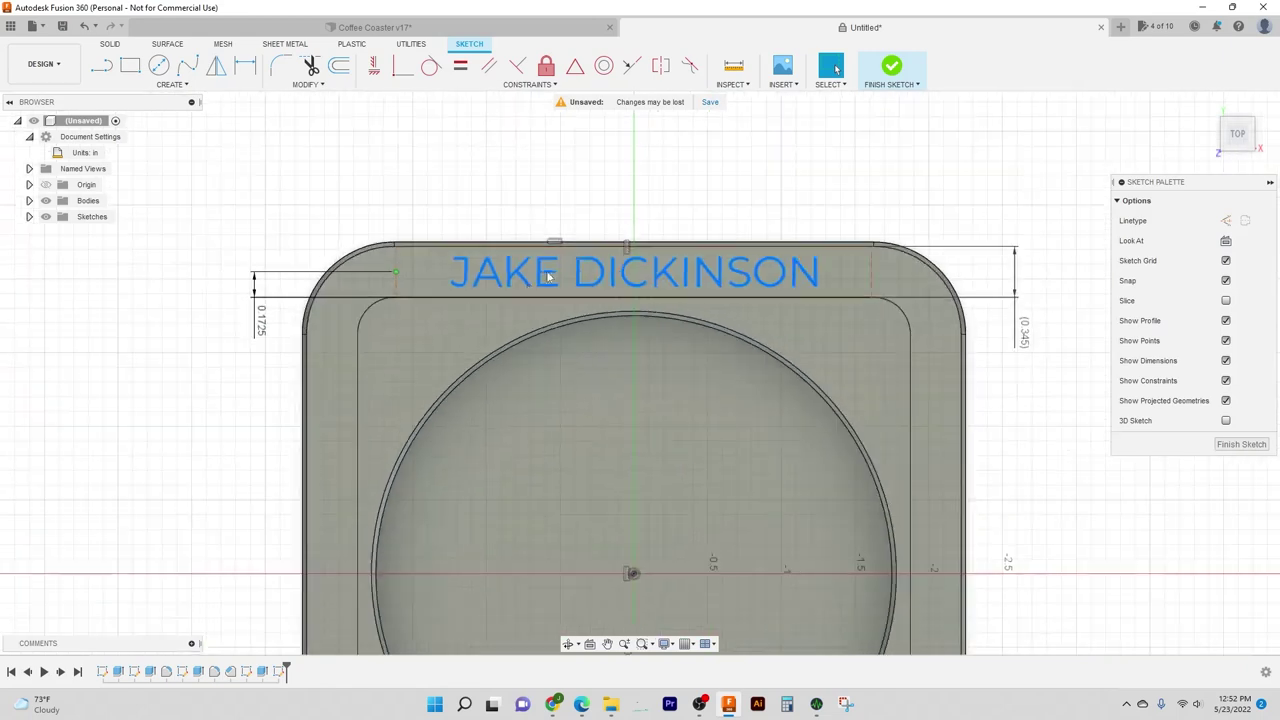
middle_click_drag(613, 221, 490, 197)
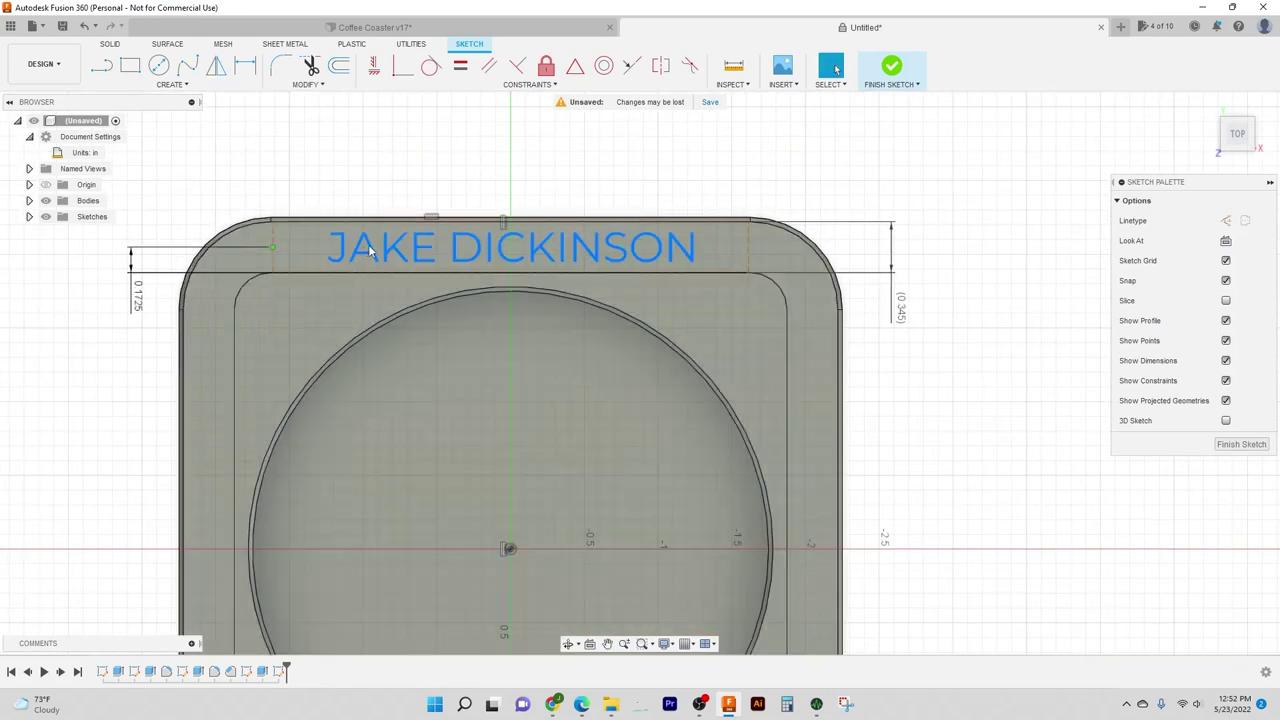
left_click(348, 258)
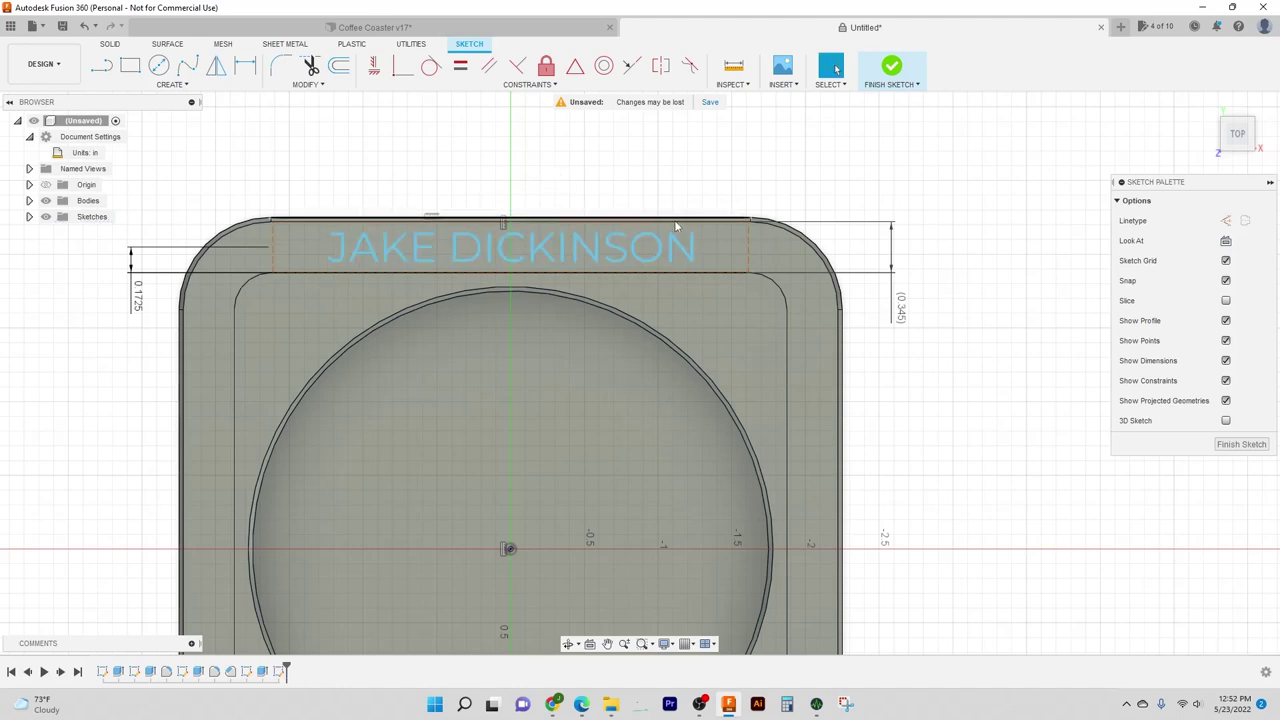
scroll(747, 245, "down", 3)
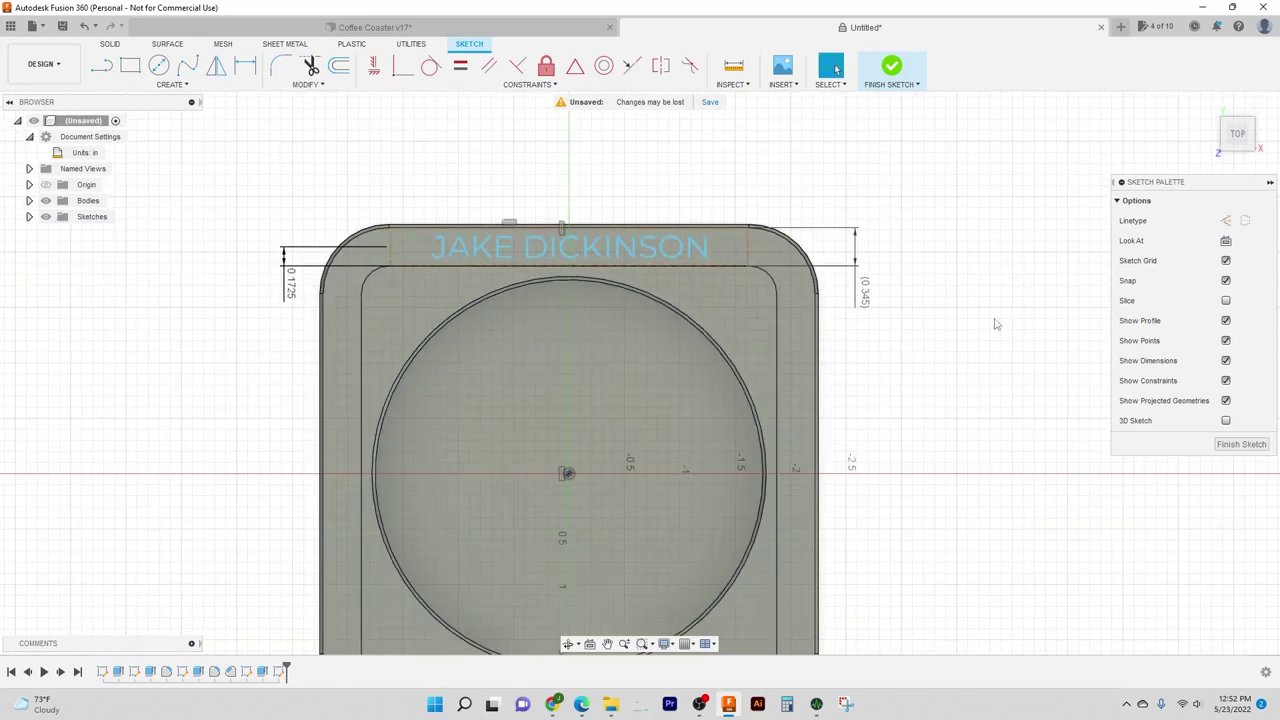
middle_click_drag(983, 311, 958, 247)
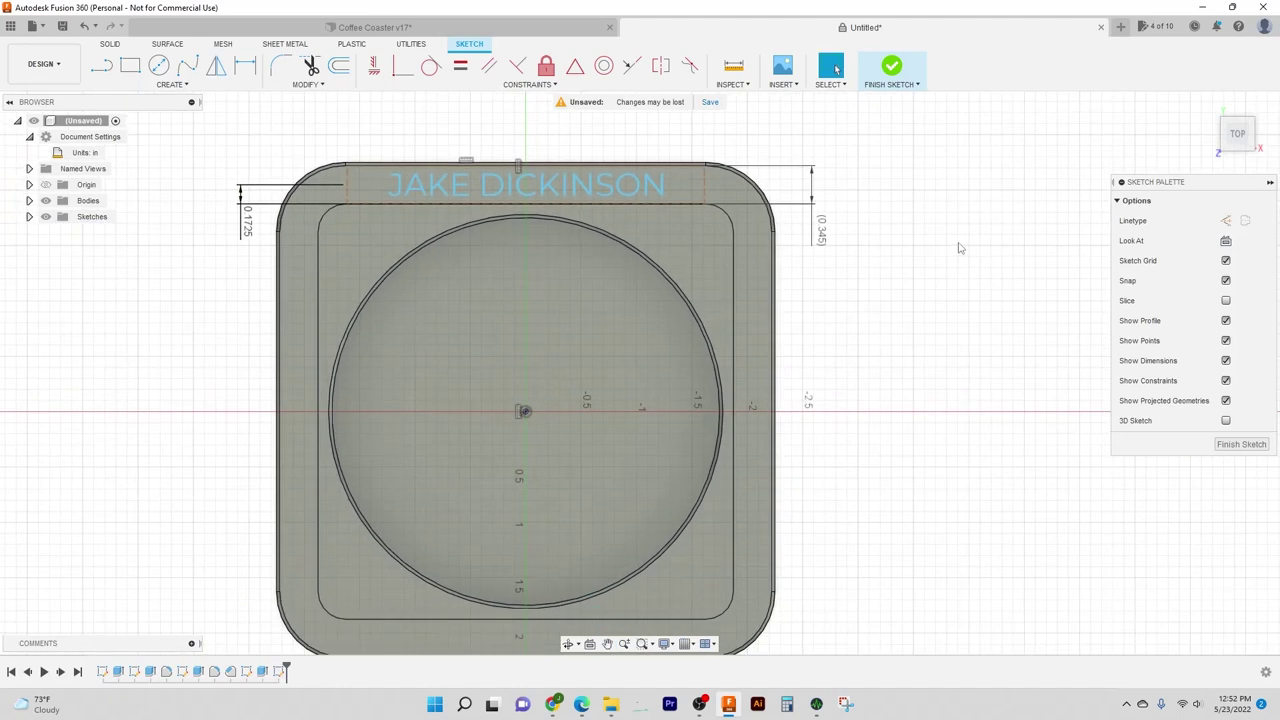
left_click(891, 68)
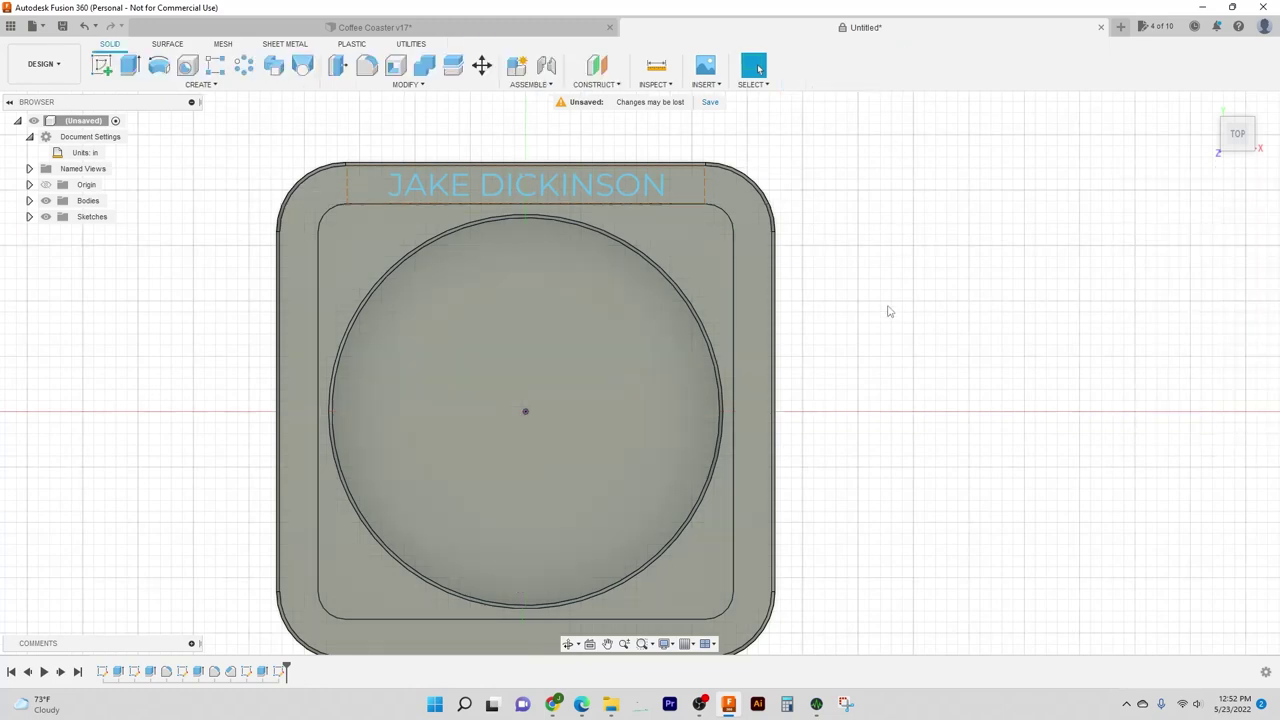
Step: Orbit and pan around the solid coaster to inspect the name sketch on its top rim
middle_click_drag(886, 309, 873, 253, "shift")
scroll(905, 262, "down", 3)
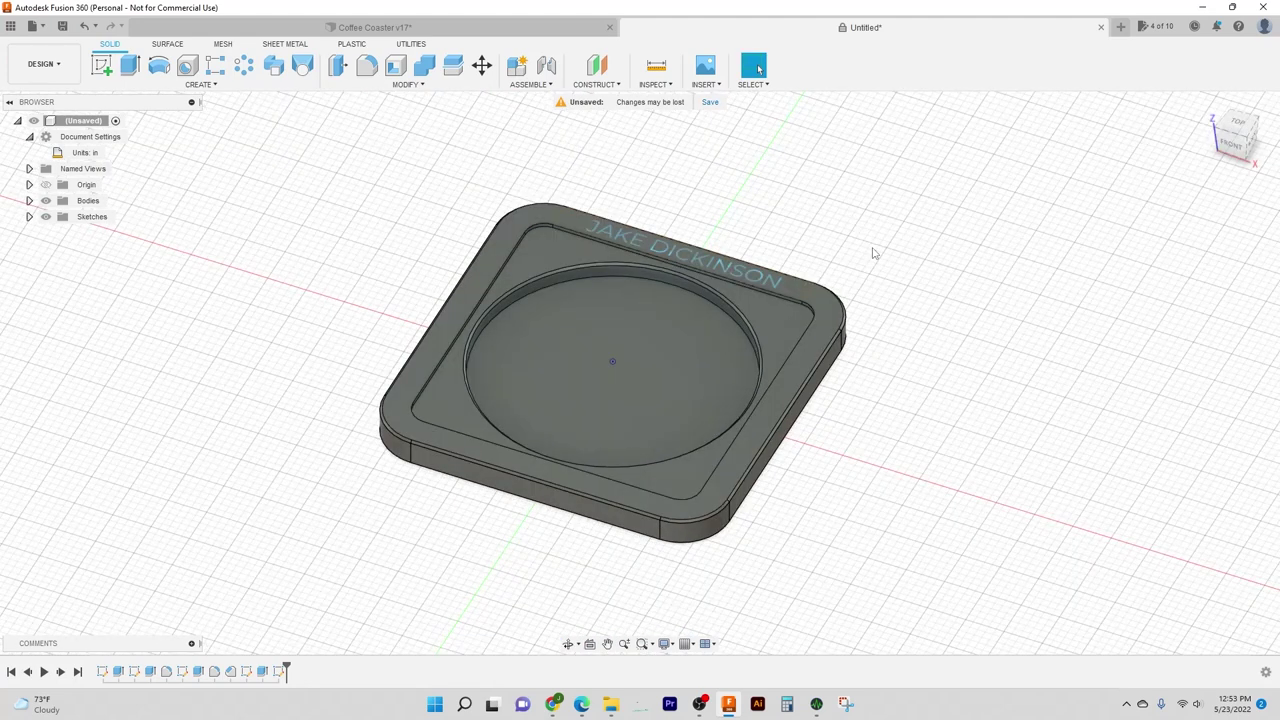
middle_click_drag(765, 218, 750, 243)
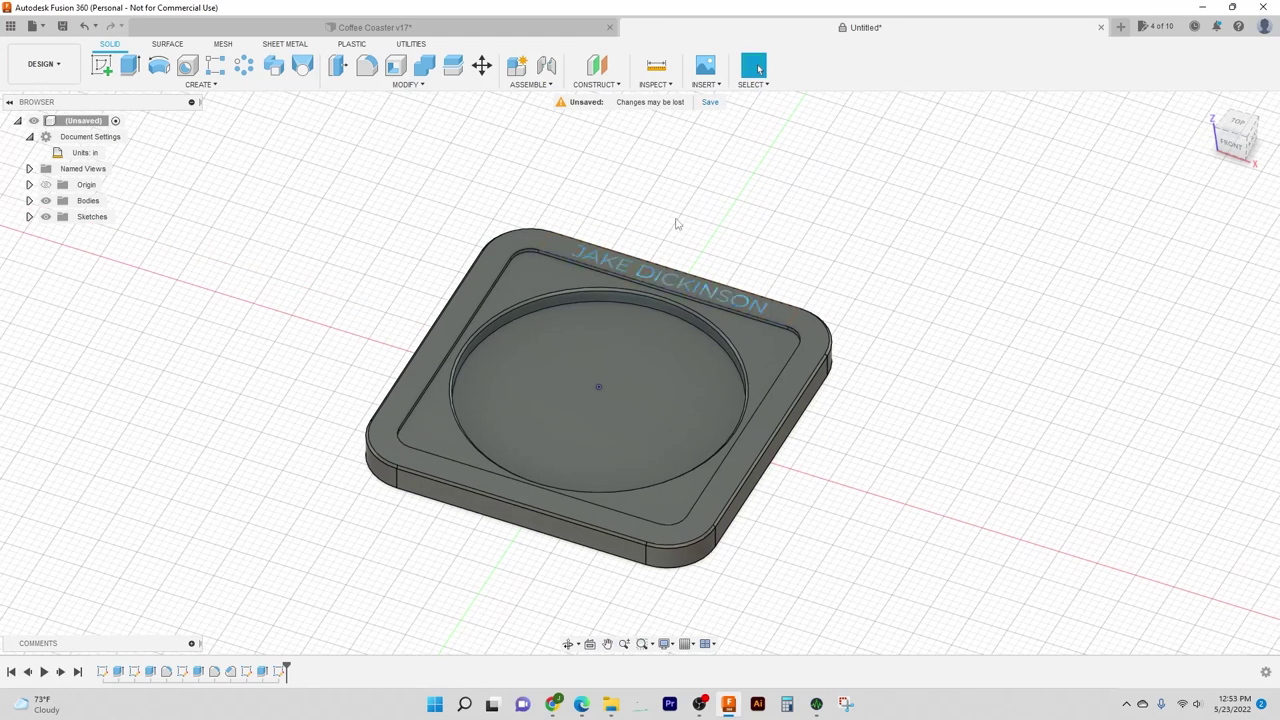
middle_click_drag(677, 220, 626, 316)
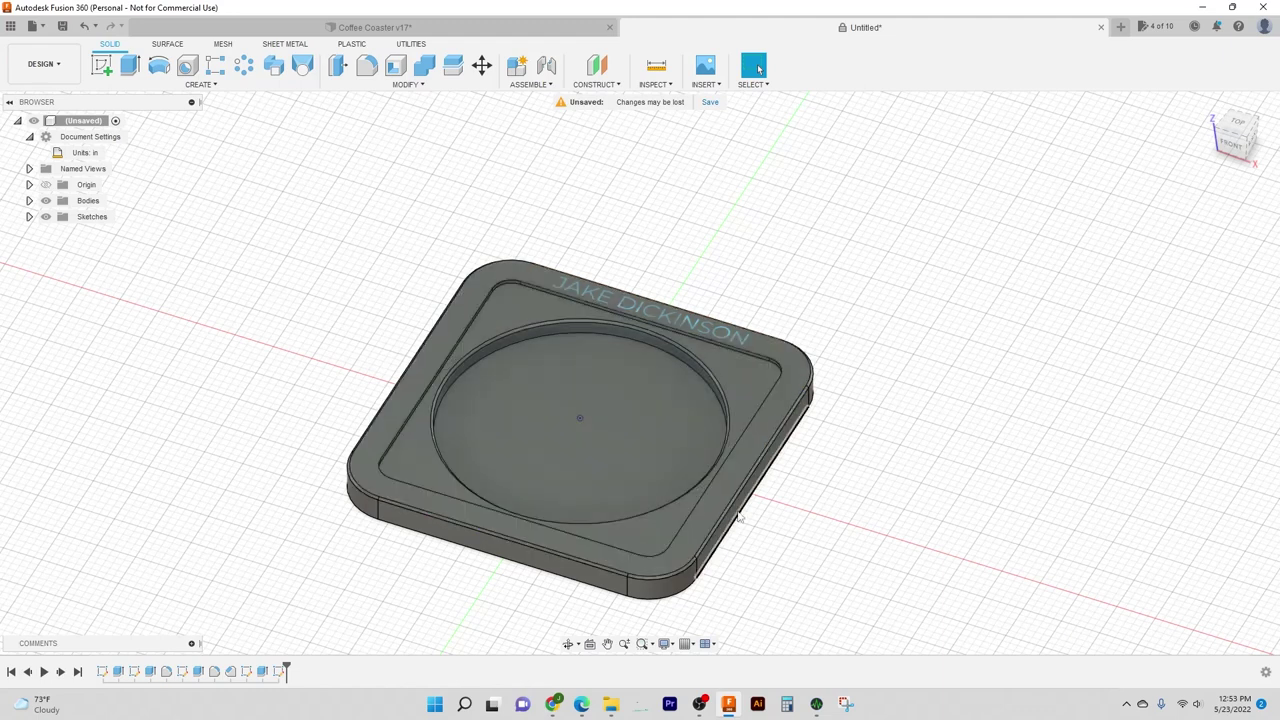
middle_click_drag(935, 421, 885, 391)
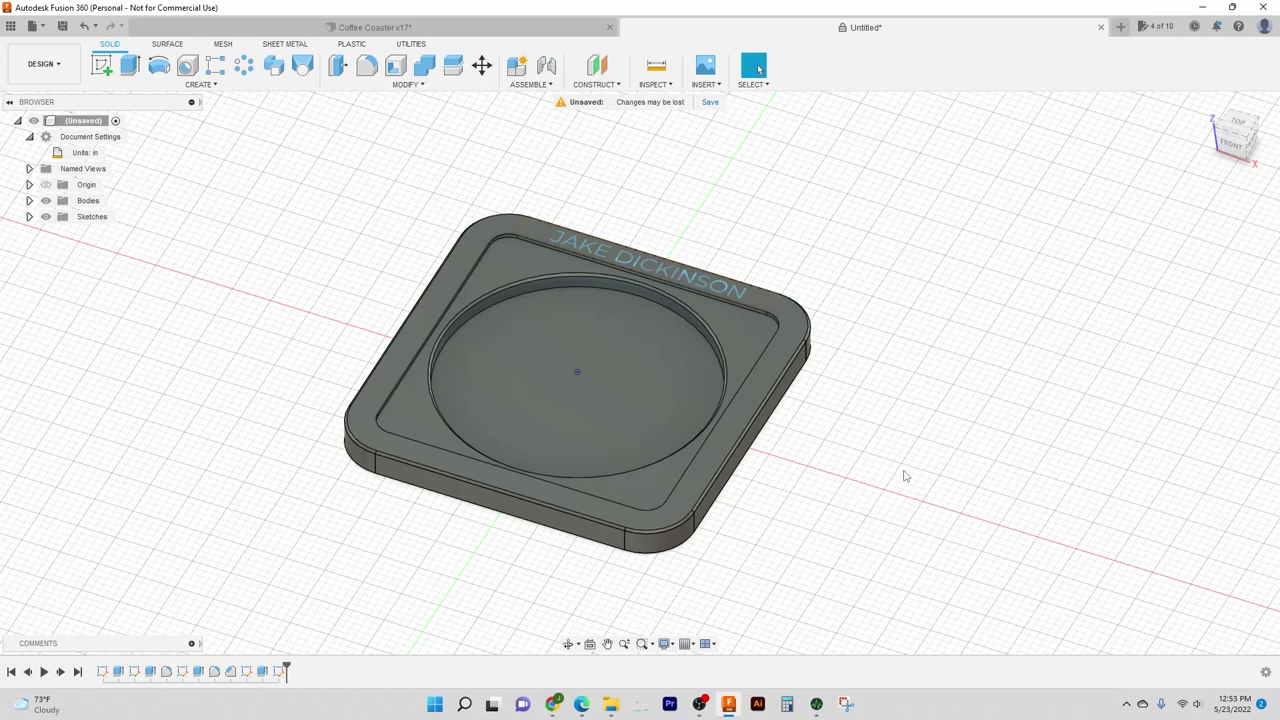
middle_click_drag(905, 476, 900, 325)
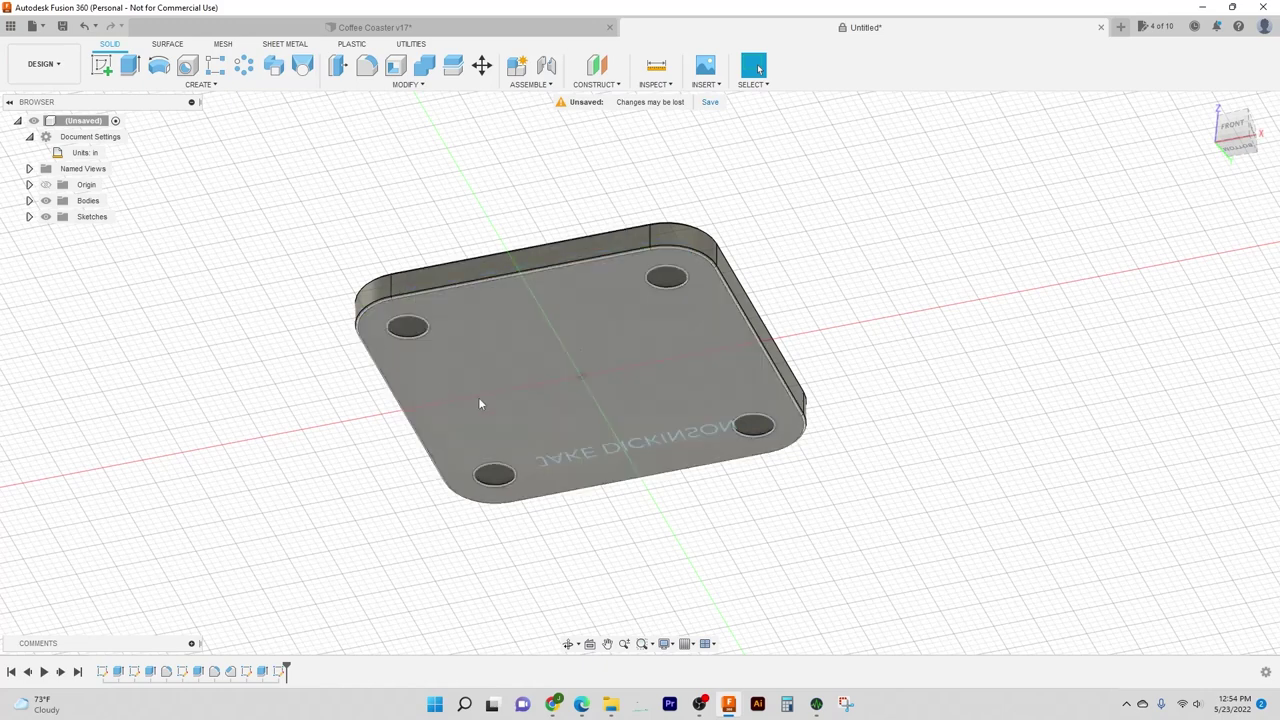
middle_click_drag(852, 293, 868, 388, "shift")
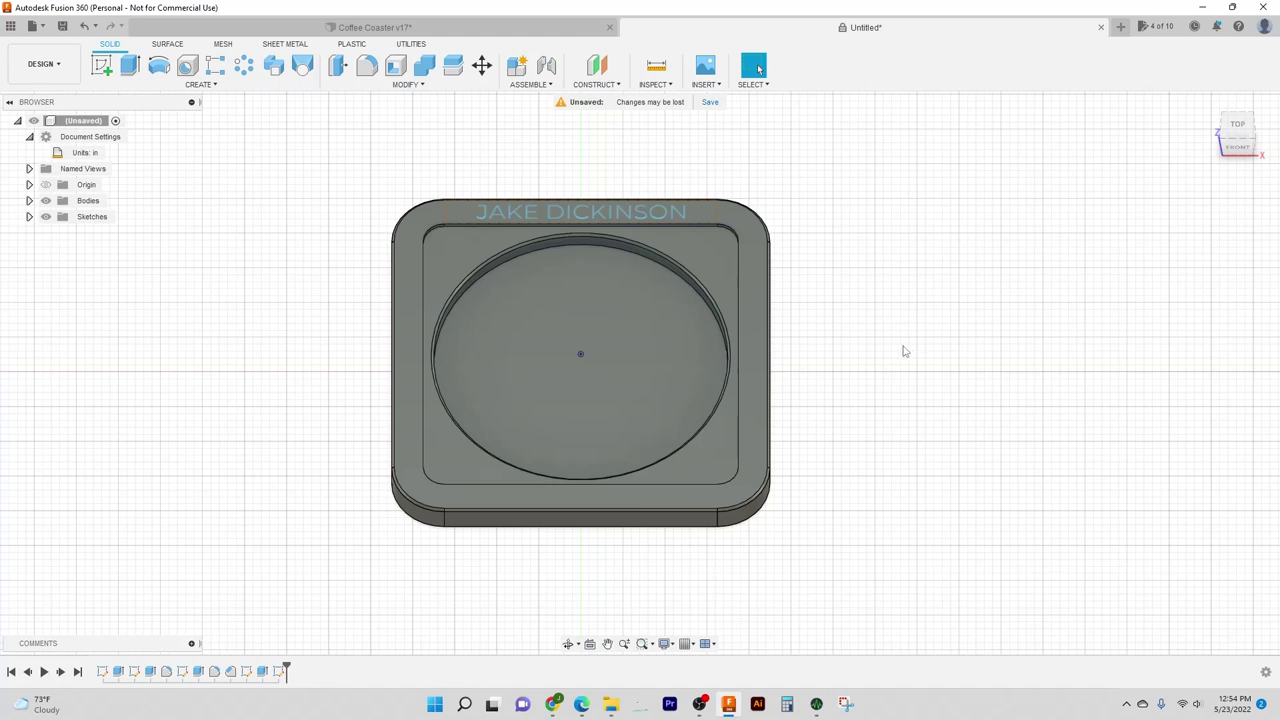
middle_click_drag(903, 351, 857, 329)
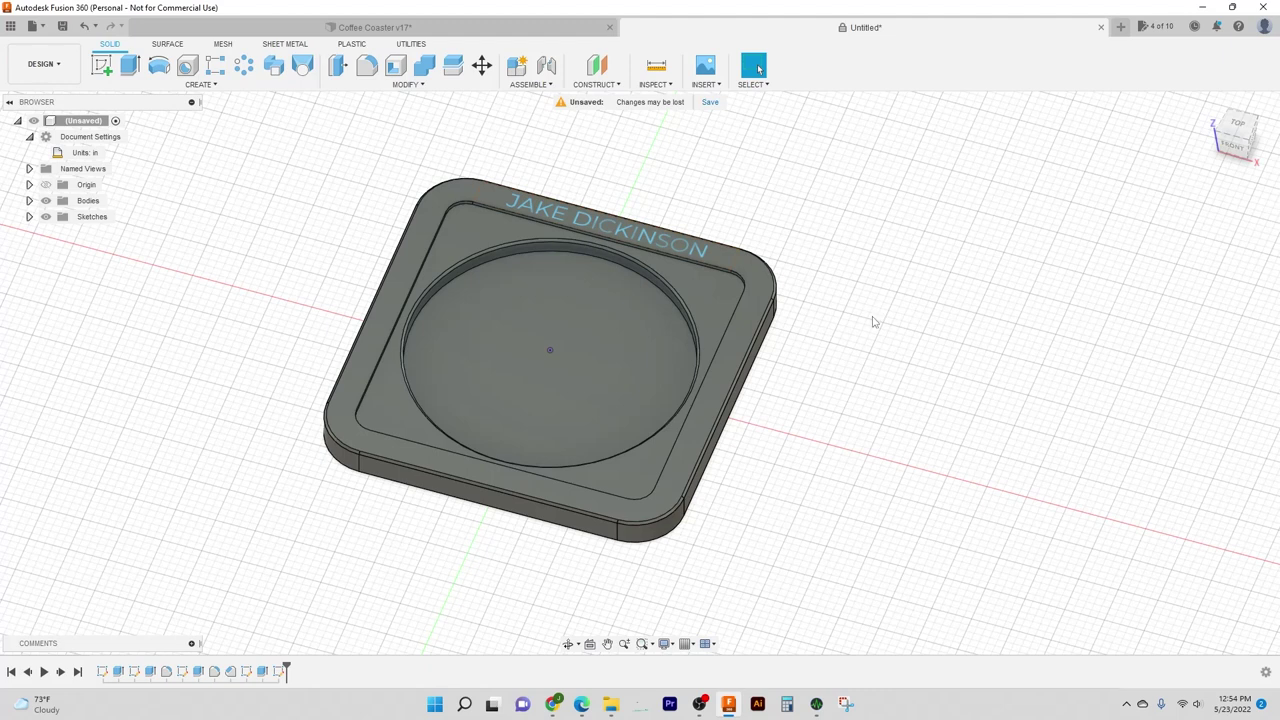
middle_click_drag(873, 322, 898, 334)
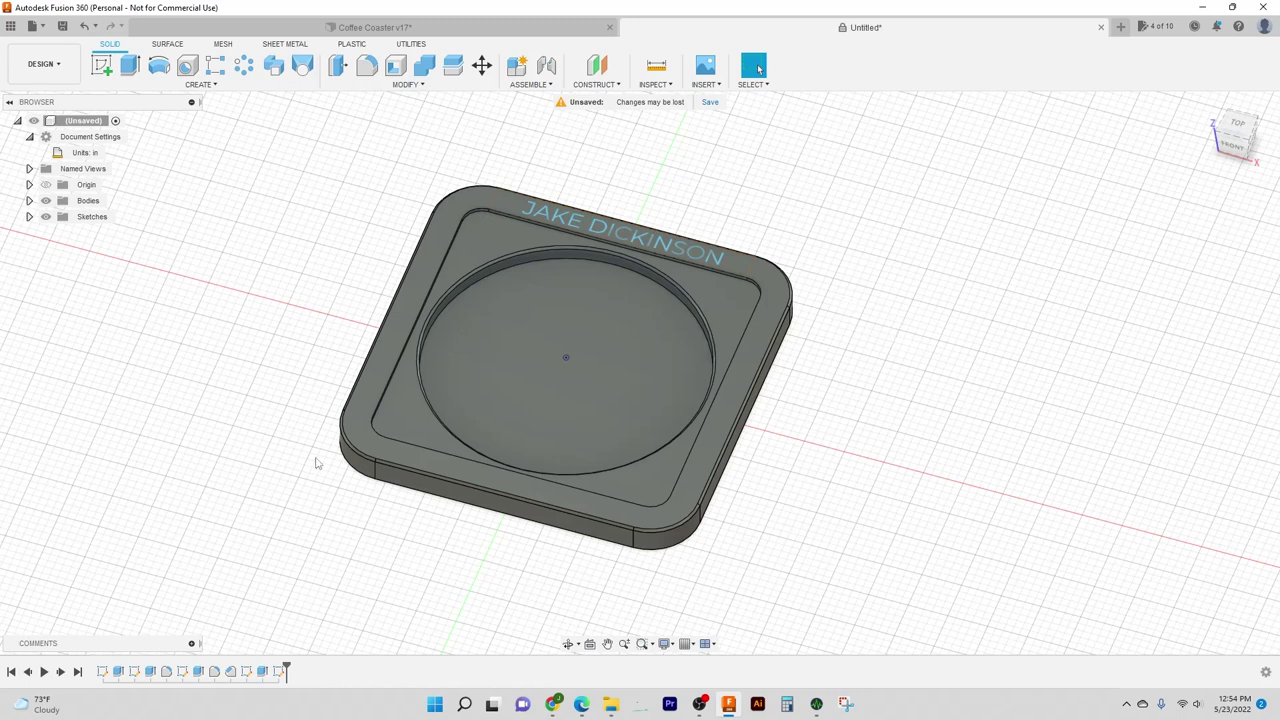
middle_click_drag(763, 190, 787, 197)
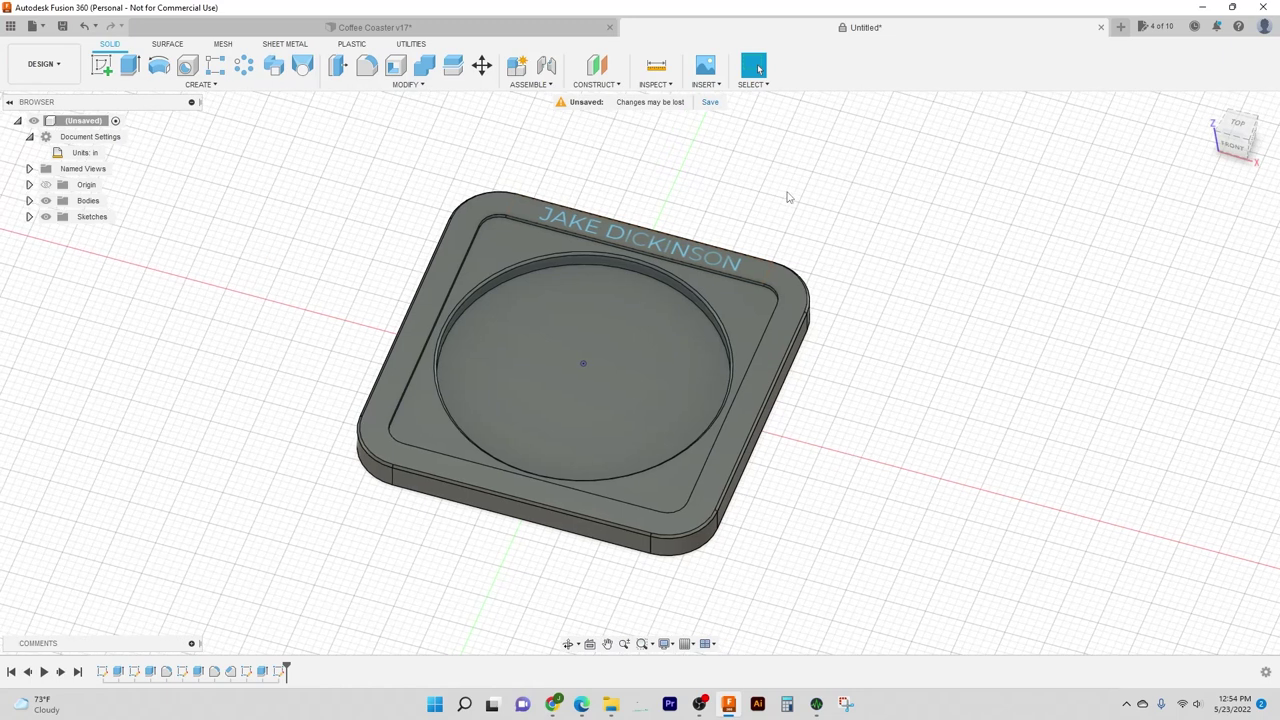